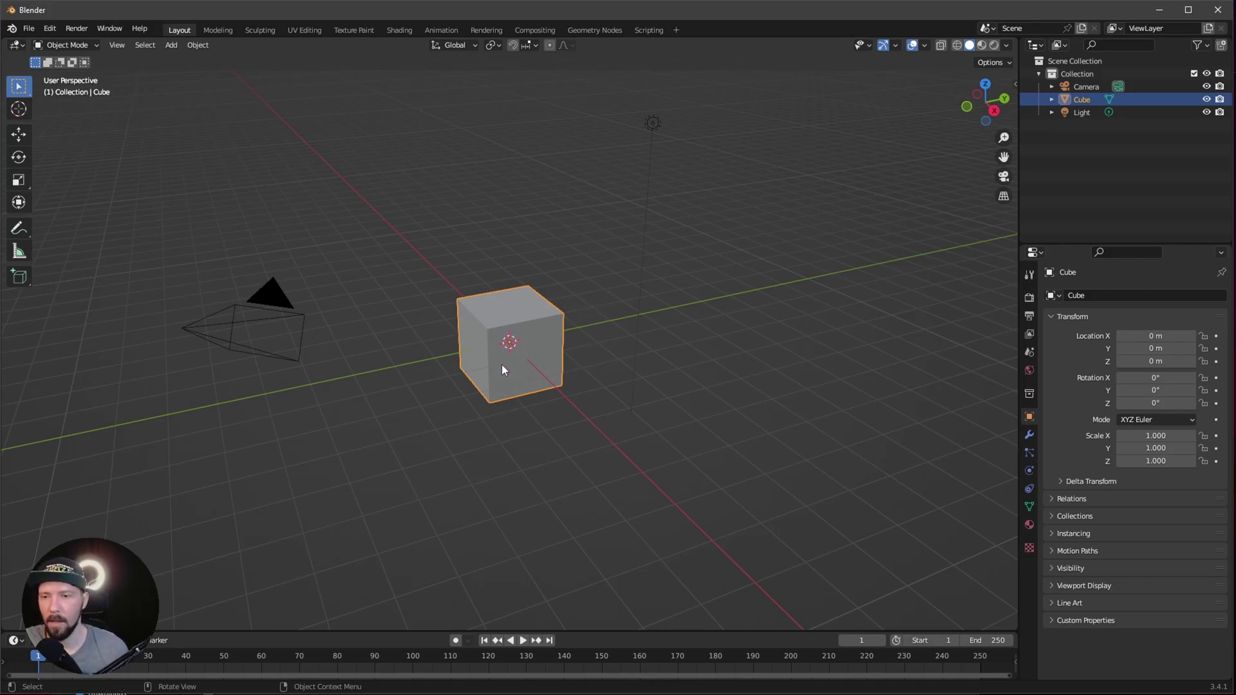
- Switch the timeline area to the Asset Browser and enlarge it to show the asset thumbnails
left_click(50, 640)
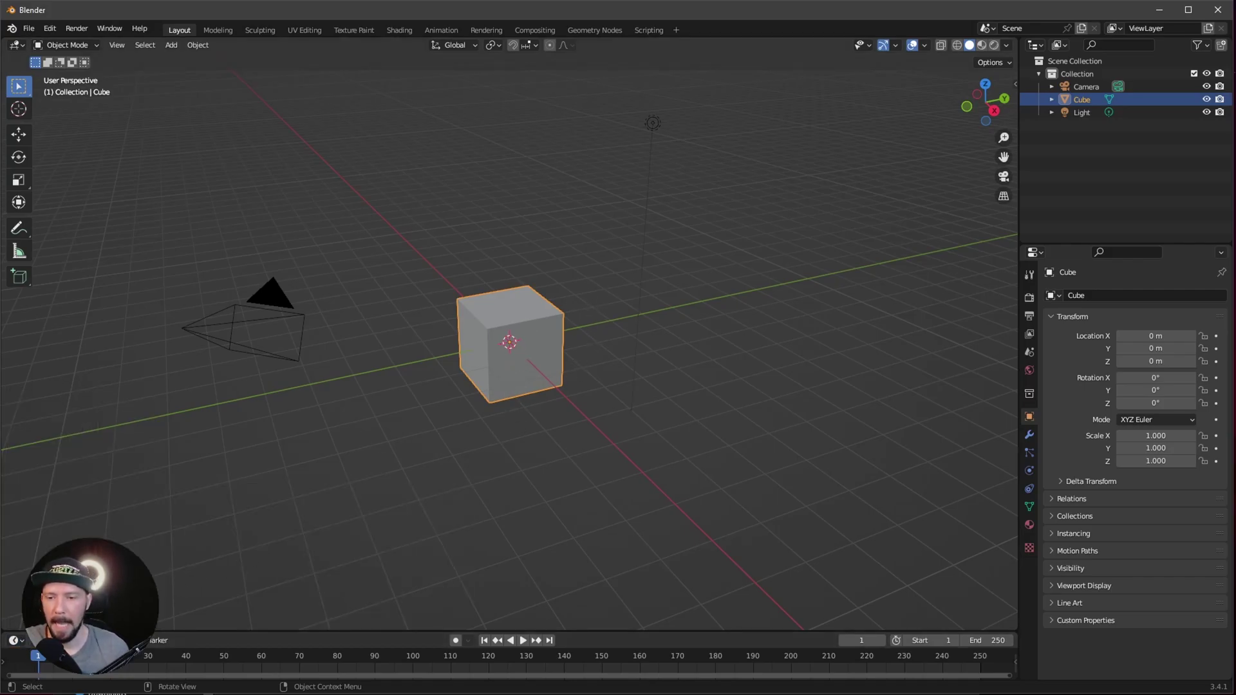
left_click(16, 639)
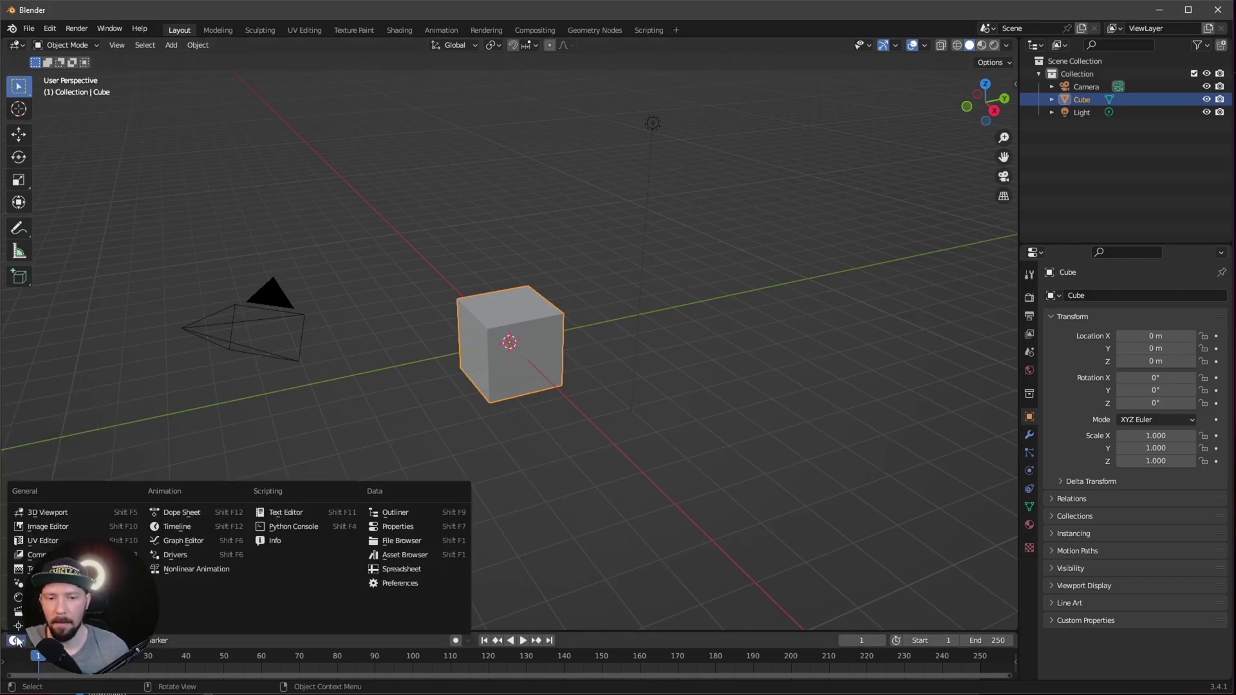
left_click(411, 555)
left_click_drag(321, 629, 320, 477)
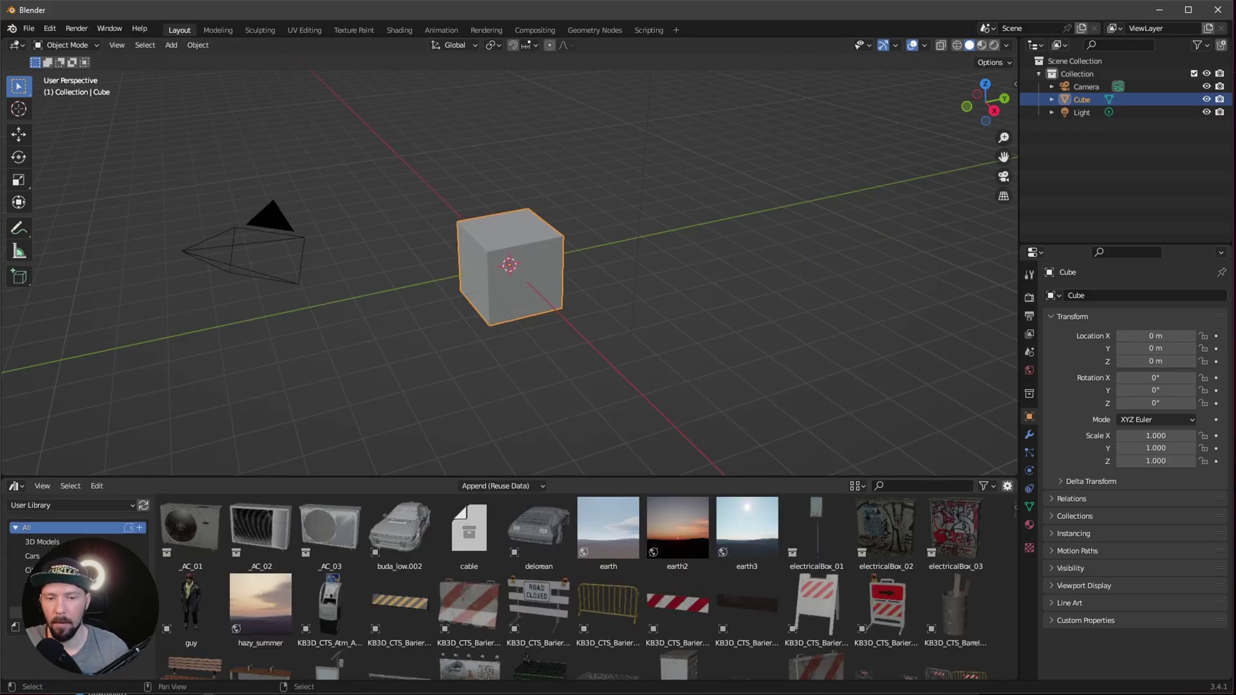
- Place the grey human figure asset in the scene beside the cube and shrink the Asset Browser area
left_click(64, 599)
left_click_drag(330, 528, 437, 351)
left_click_drag(387, 478, 386, 593)
- Set the human figure's X, Y and Z location to 0 m
key("n")
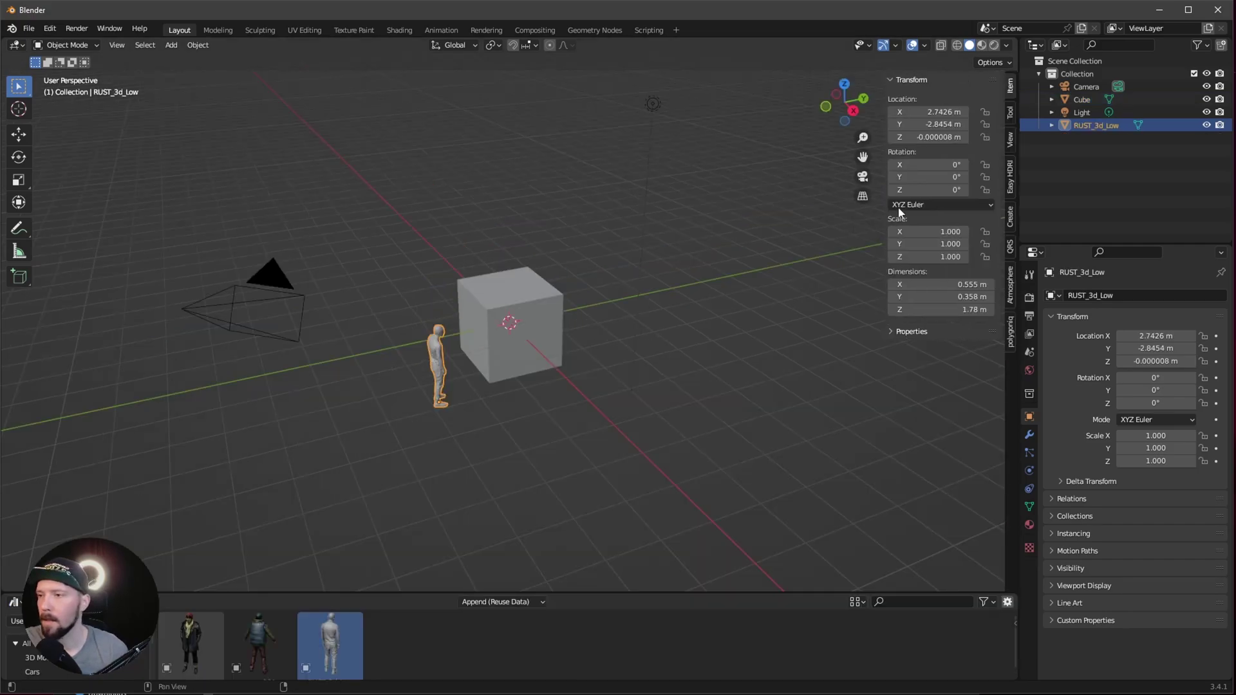
left_click_drag(927, 112, 931, 154)
type("0")
key("Return")
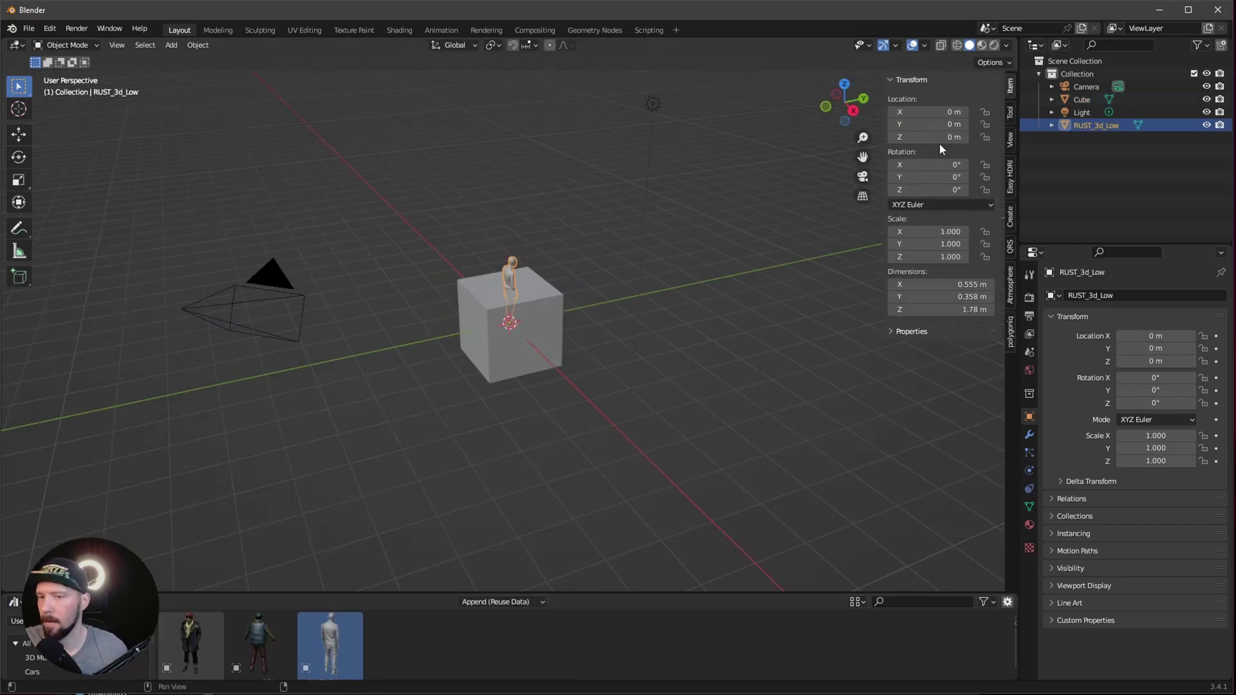
- Resize the default cube into a flat sidewalk slab with dimensions Y 20 m and Z 0.15 m
left_click(523, 361)
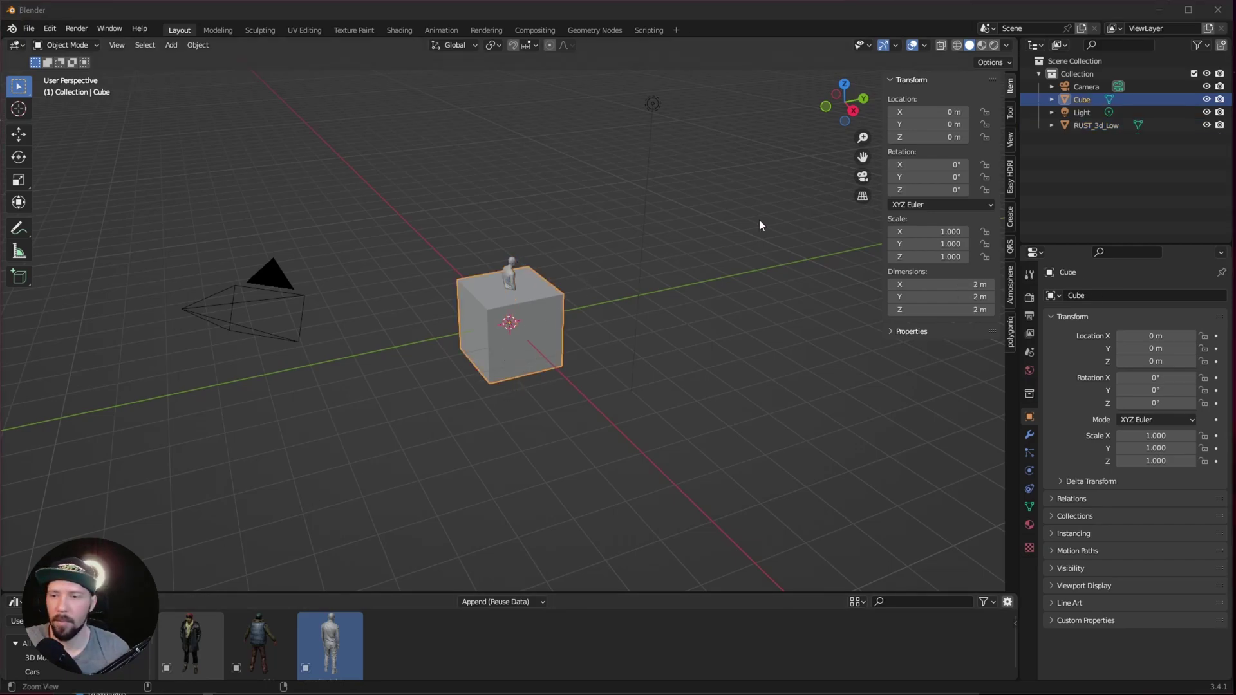
left_click(973, 284)
key("Tab")
type("20")
key("Tab")
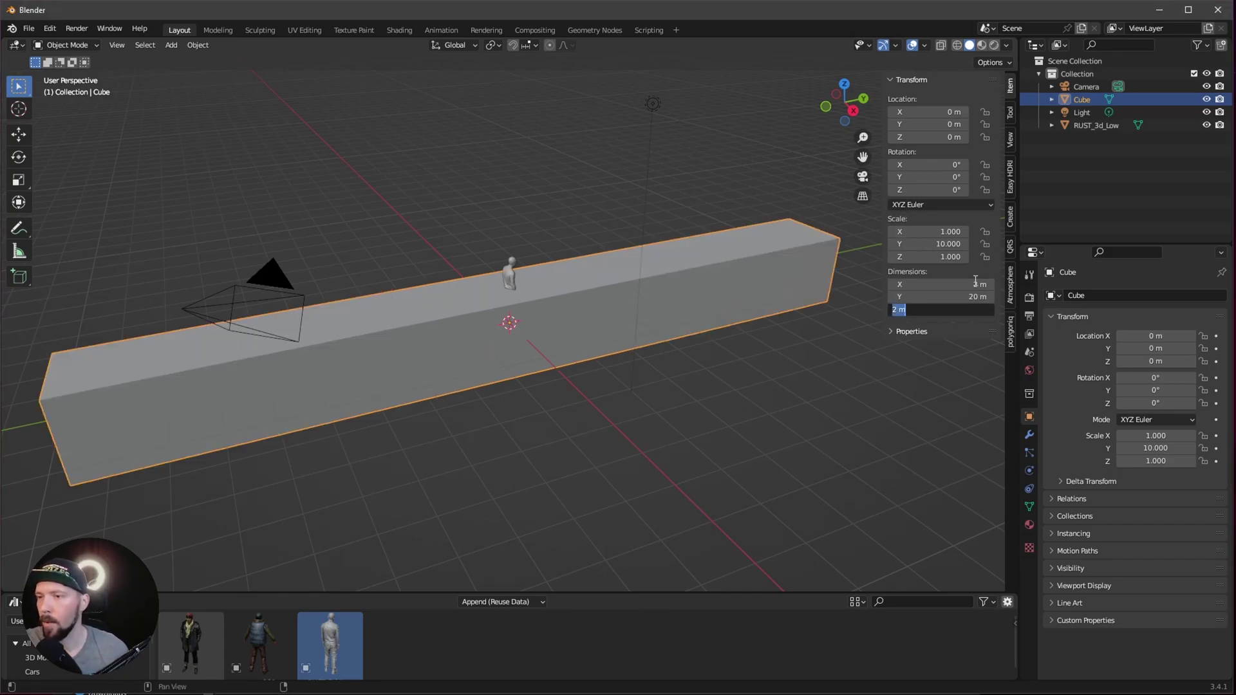
type("0.15")
key("Return")
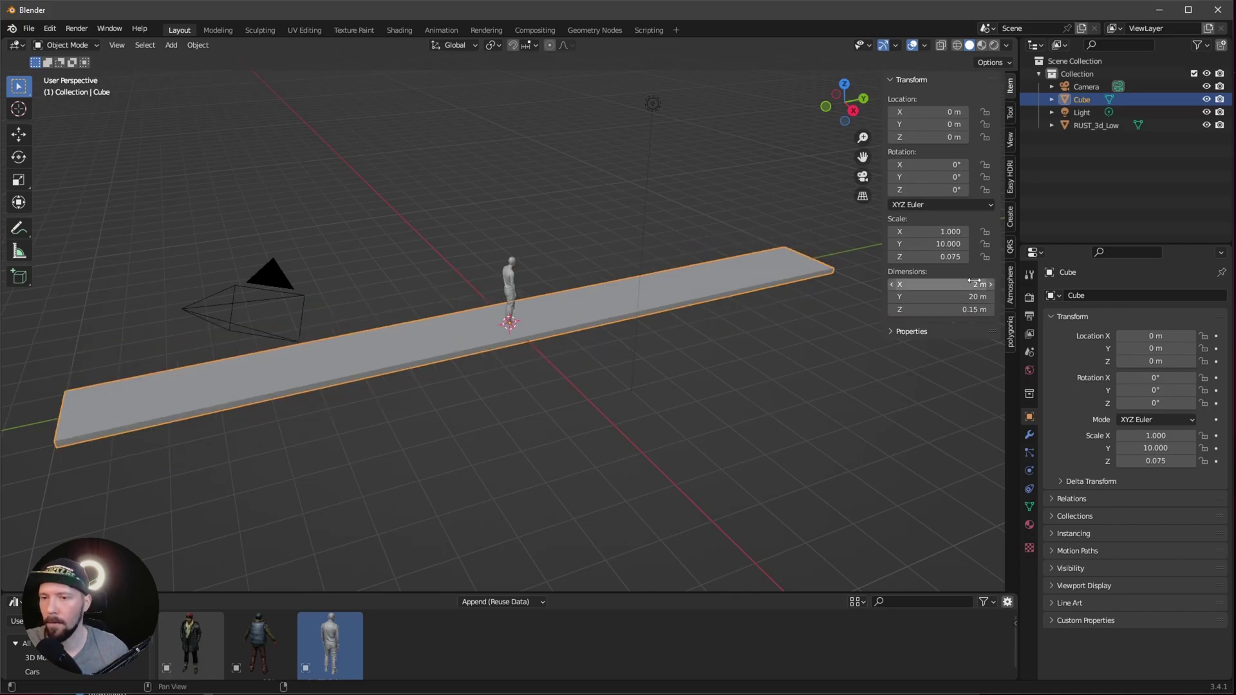
- Lower the sidewalk slab under the figure's feet by setting its Z location to -0.07 m
middle_click_drag(489, 303, 528, 314)
scroll(528, 314, "up", 5)
scroll(620, 321, "up", 2)
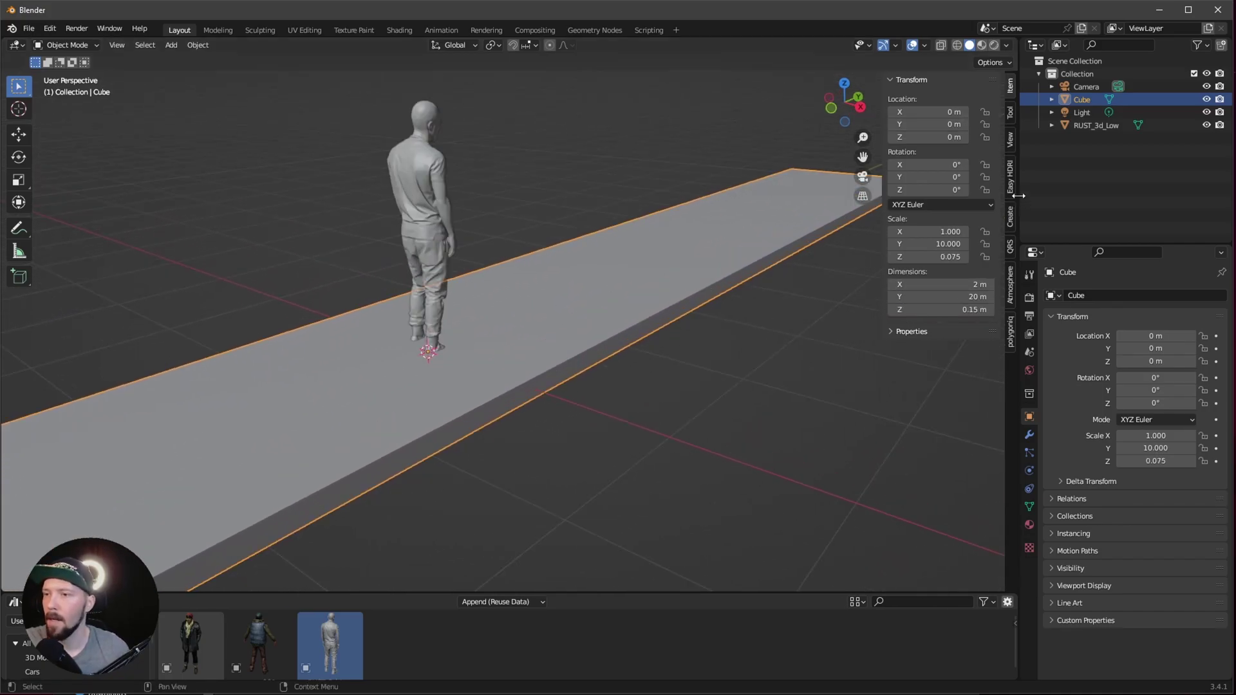
left_click(959, 131)
type("-0")
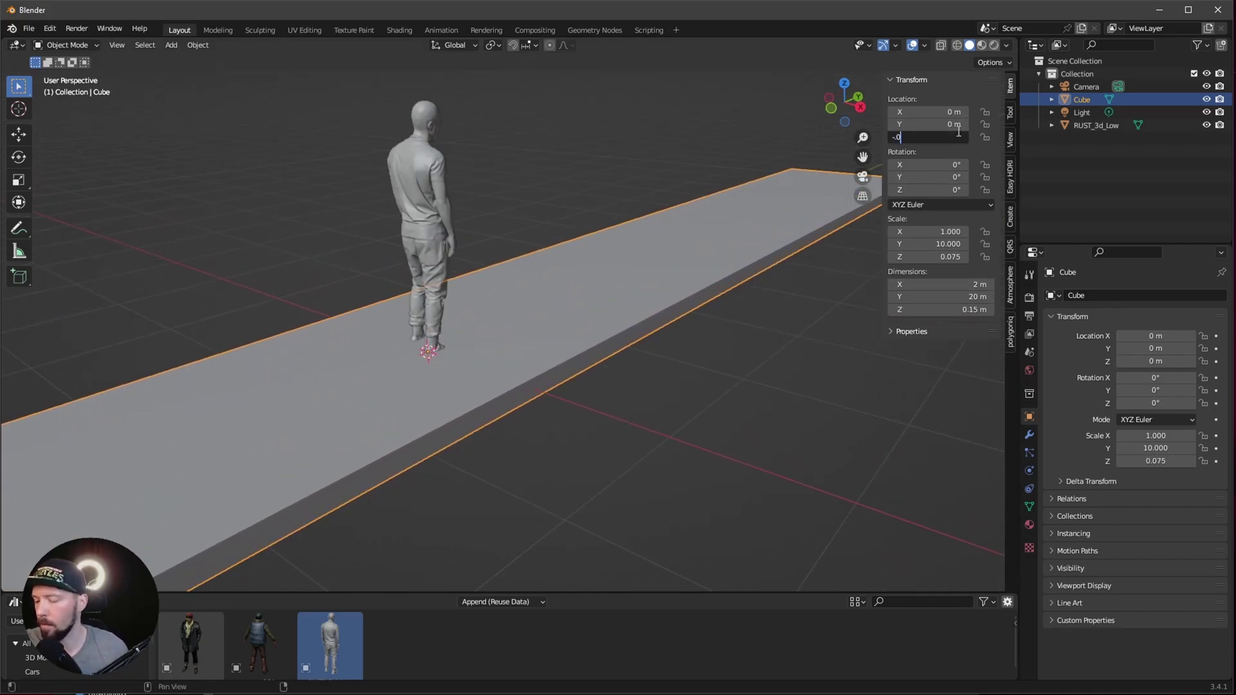
type(".07")
key("Return")
middle_click_drag(708, 290, 410, 264)
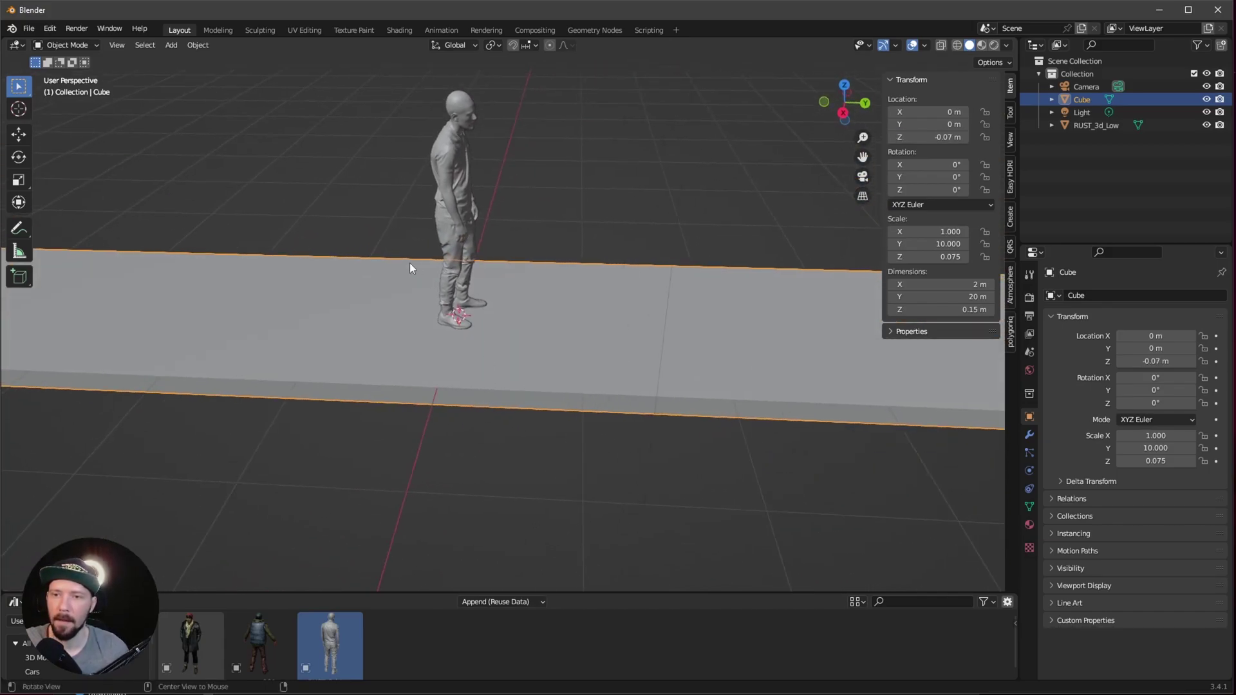
middle_click_drag(450, 407, 544, 366)
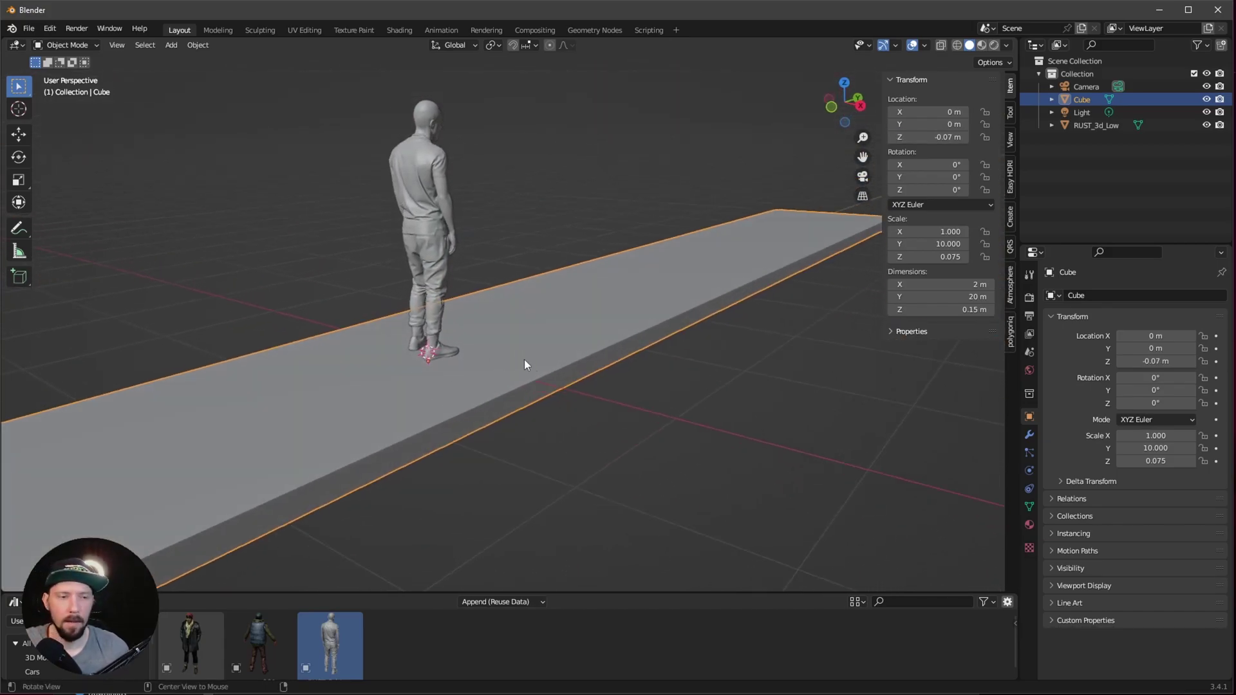
- Add a plane for the road and set its dimensions to X 9 m and Y 20 m
key("shift+a")
mouse_move(522, 259)
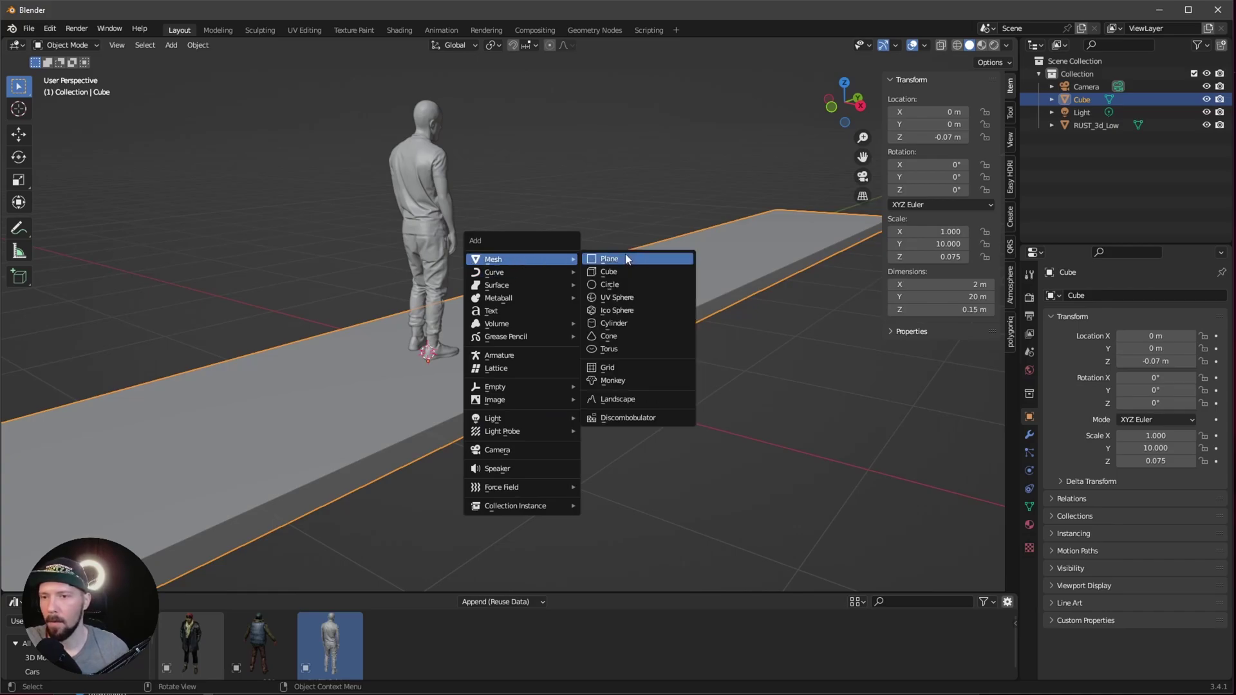
left_click(641, 260)
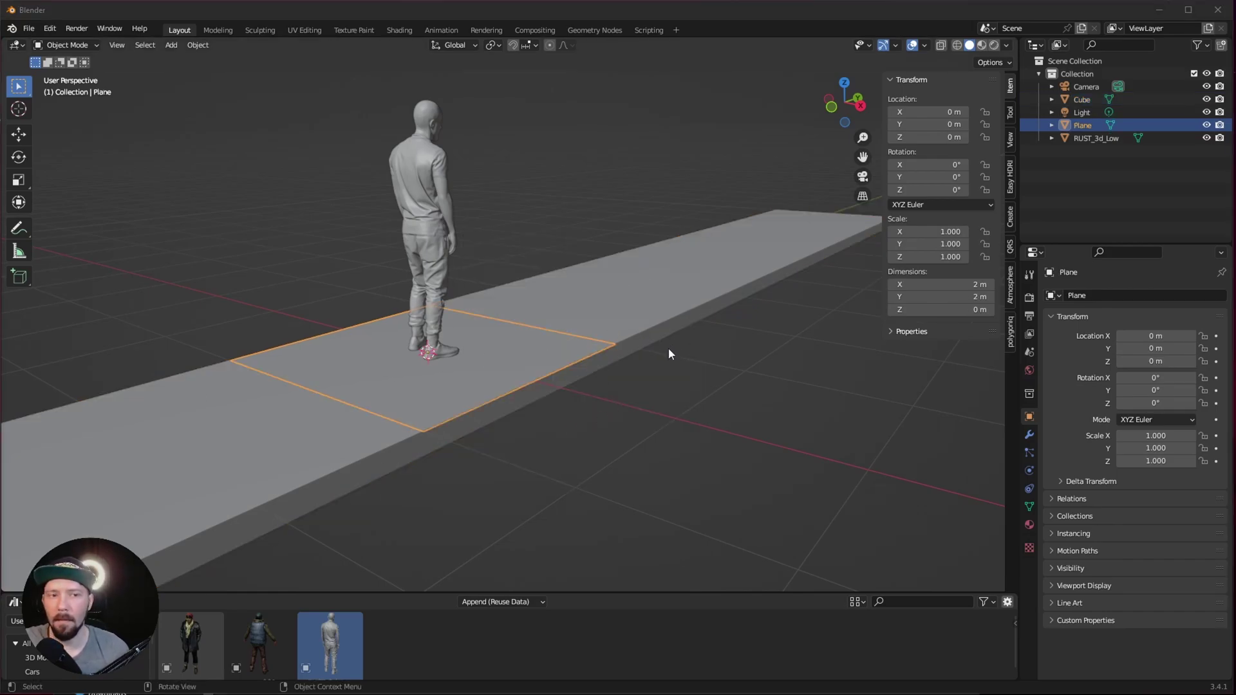
left_click(979, 285)
type("9")
key("Tab")
type("20")
key("Return")
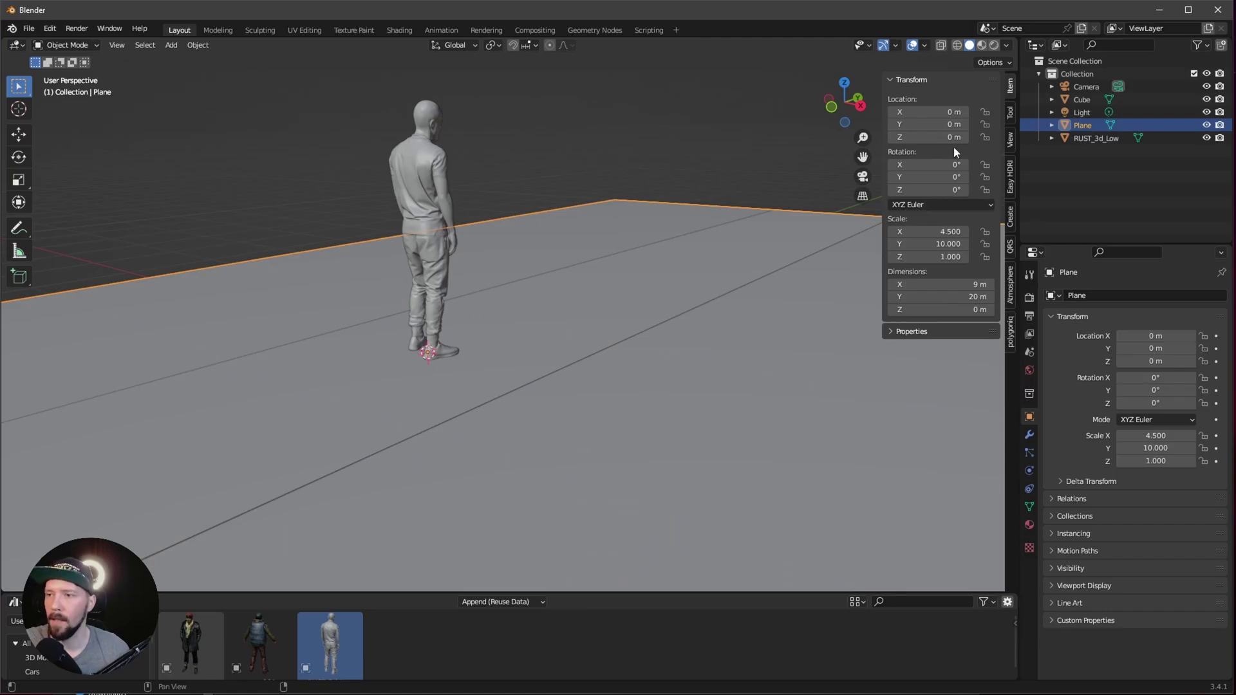
- Set the road plane's Z location to -0.13 m
left_click(941, 137)
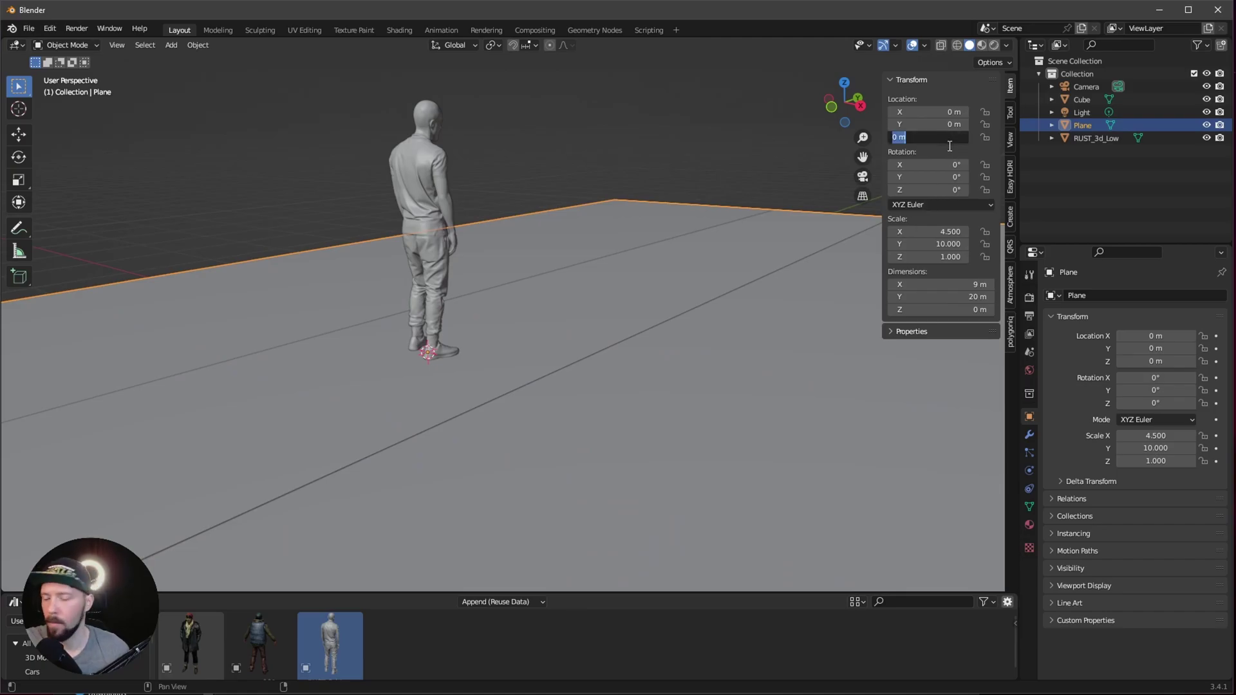
type("-0.13")
key("Return")
middle_click_drag(786, 277, 655, 431)
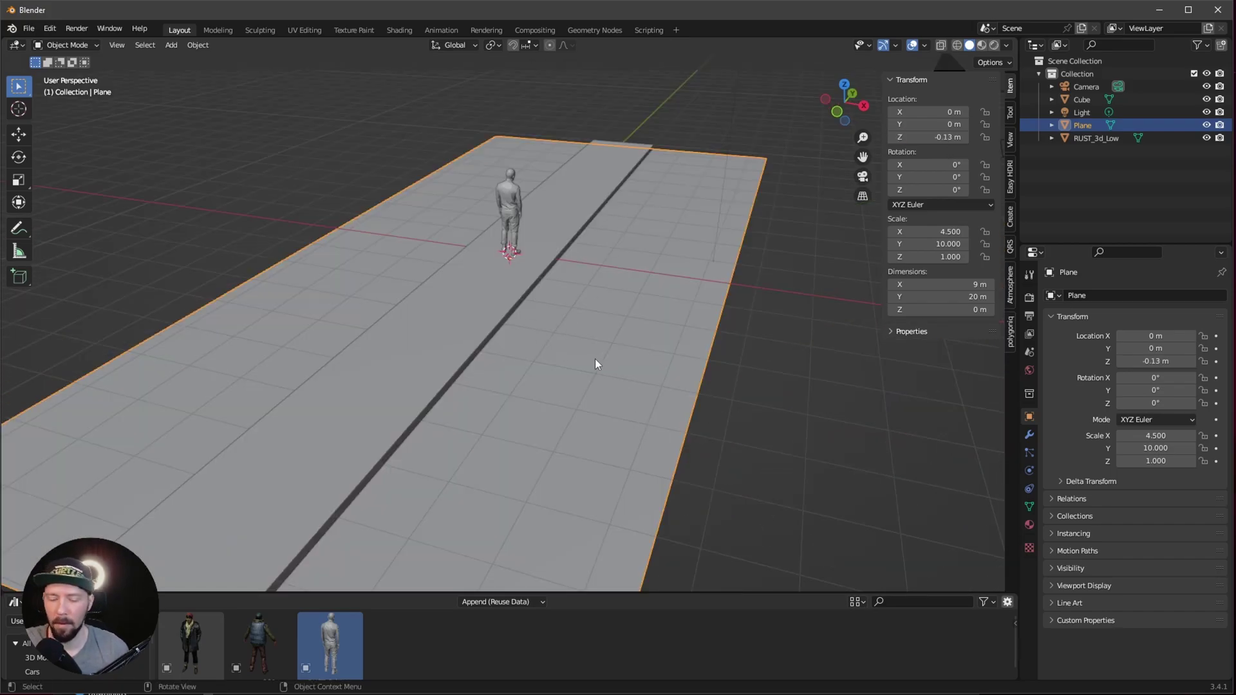
- Move the road plane along the positive X axis so it extends outward from the sidewalk slab
key("g")
key("x")
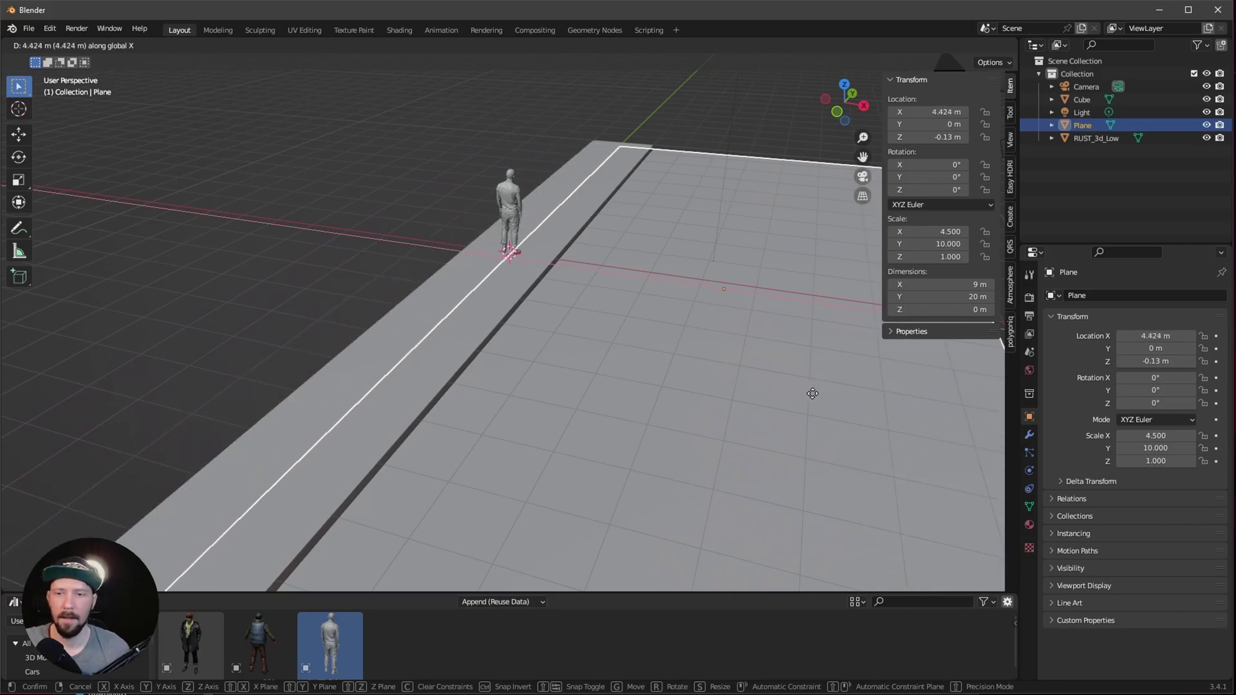
left_click(860, 409)
middle_click_drag(860, 410, 674, 448)
left_click(716, 442)
- Add a new cube at the origin, enter Edit Mode on it and turn on X-ray display
key("shift+a")
mouse_move(608, 349)
left_click(681, 367)
key("Tab")
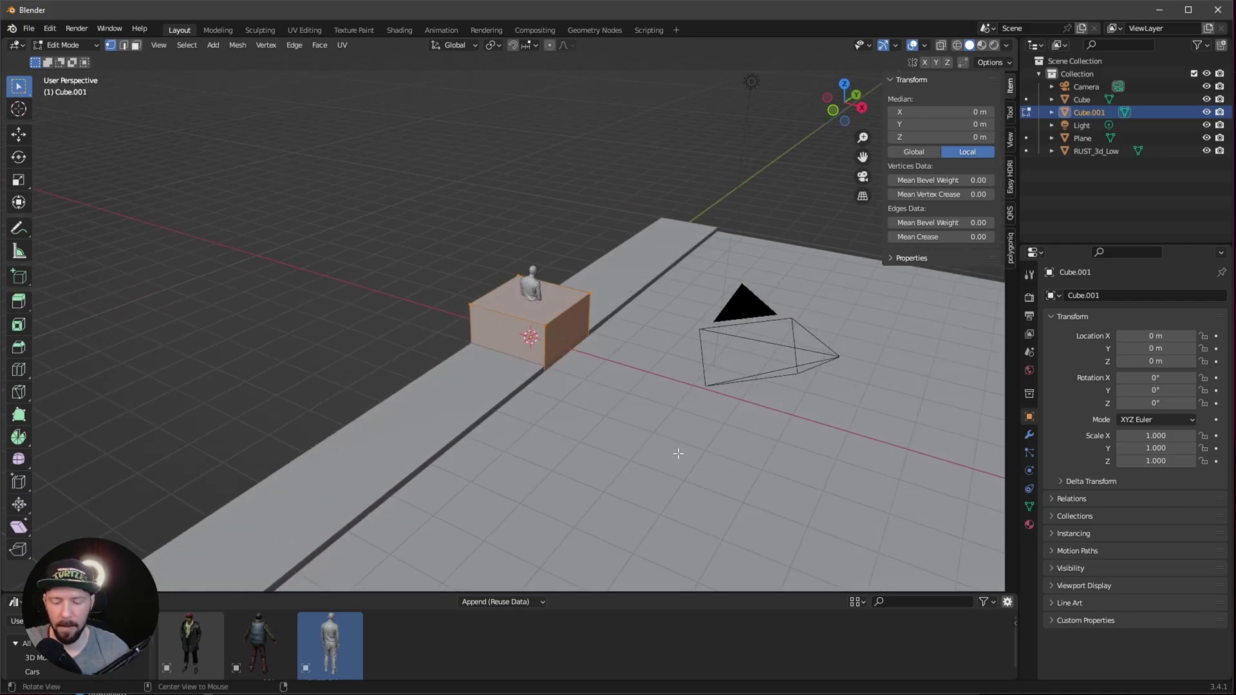
key("alt+z")
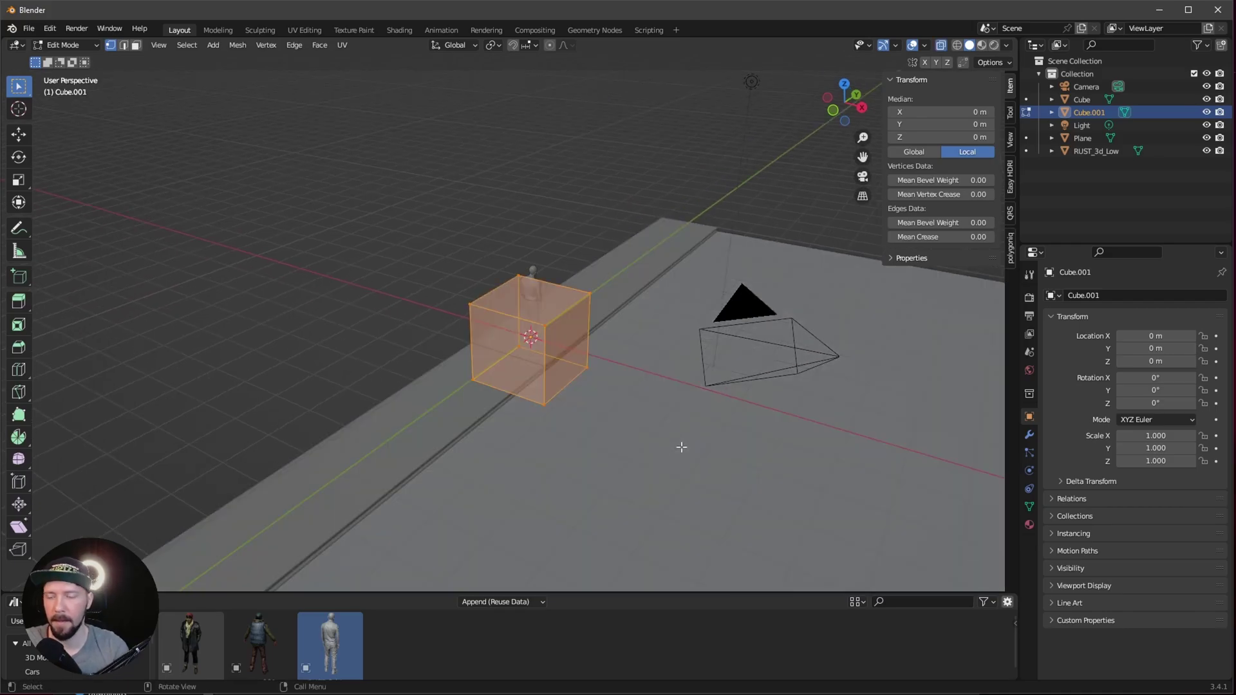
left_click(940, 46)
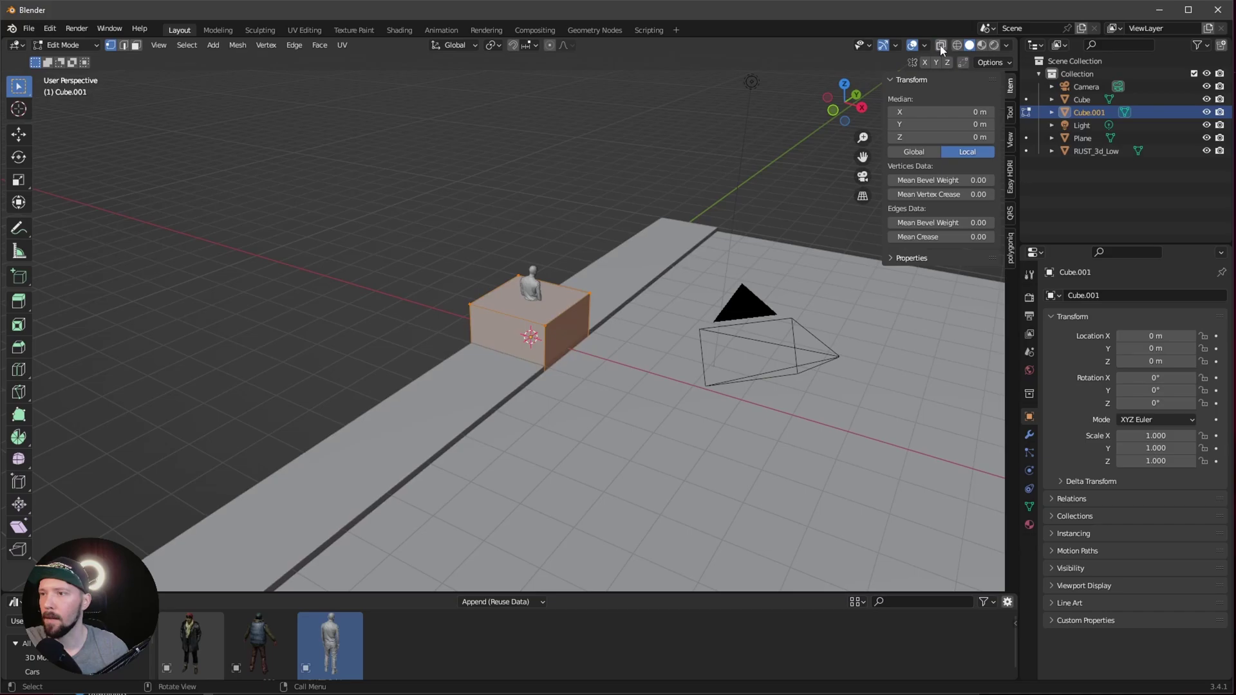
left_click(944, 47)
- Reshape the new cube into a 0.3 m thick wall behind the sidewalk, with its road-side face at X -1 m
middle_click_drag(671, 309, 644, 360)
left_click_drag(402, 247, 487, 477)
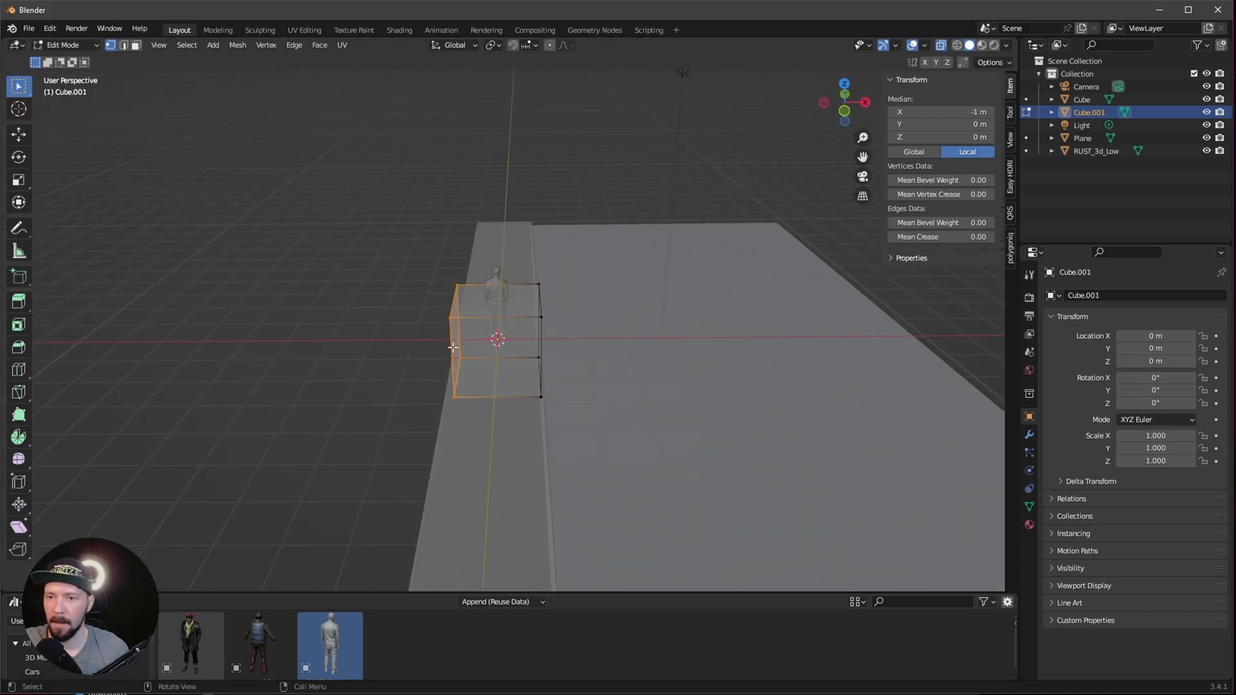
middle_click_drag(627, 419, 682, 399)
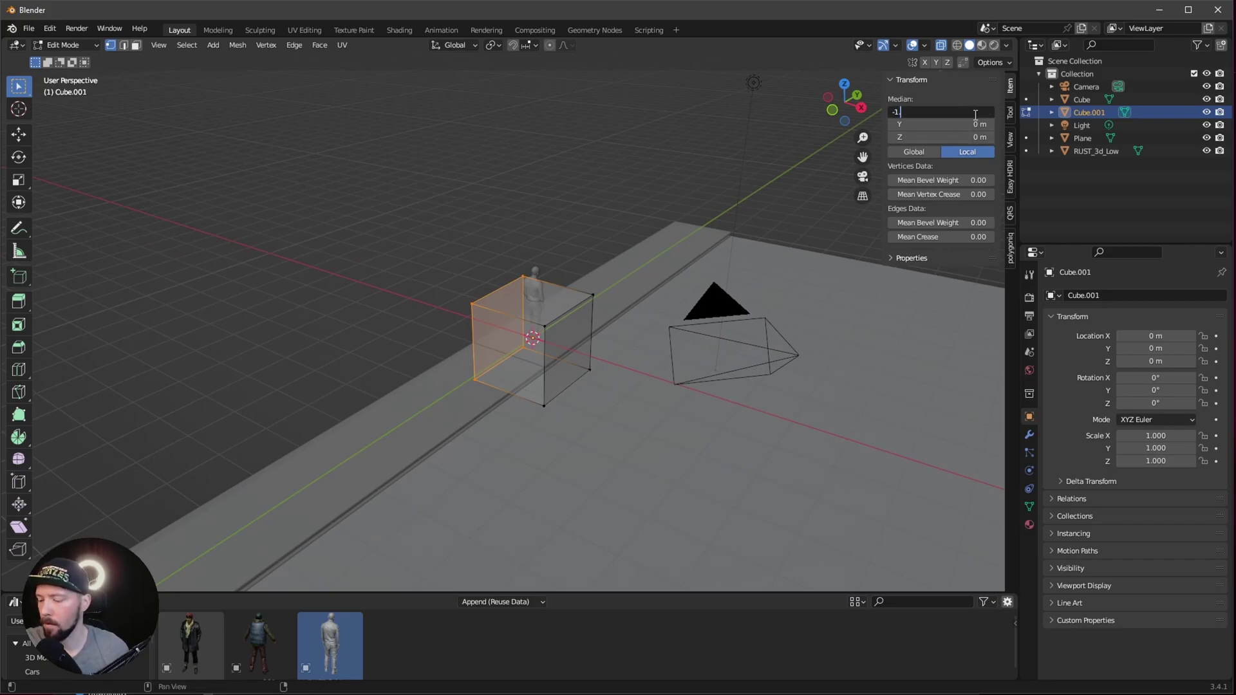
key("Return")
left_click_drag(623, 268, 534, 422)
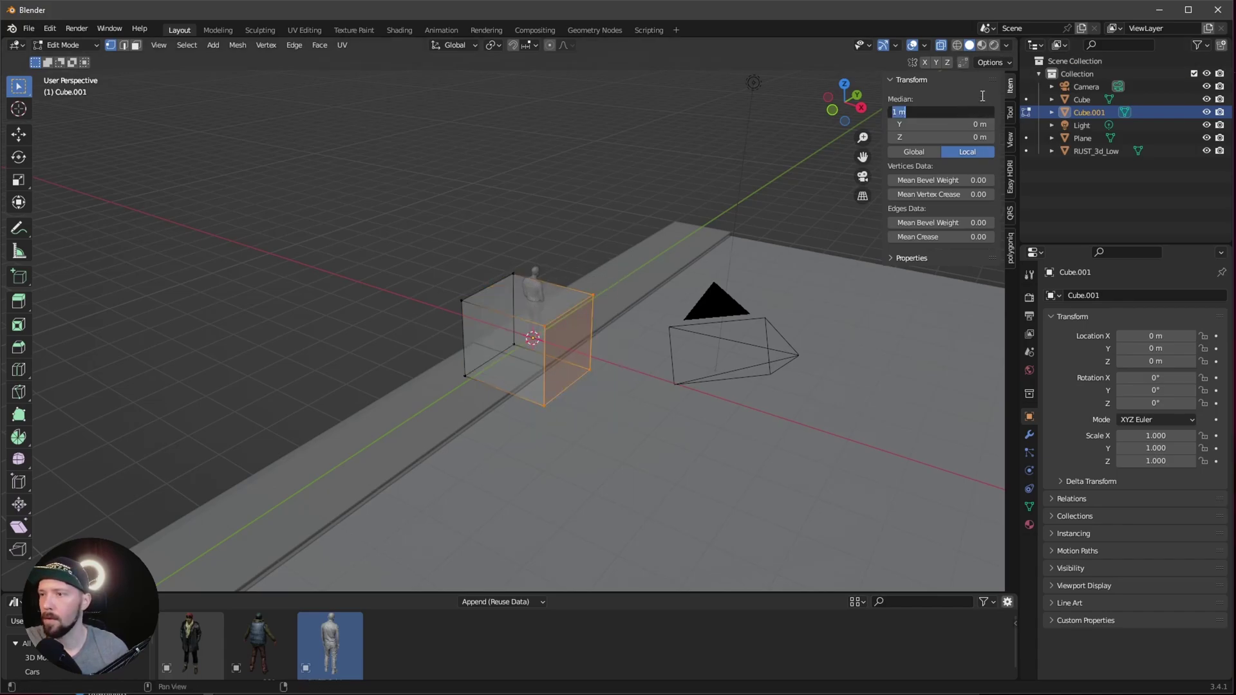
type("-1.15")
key("Return")
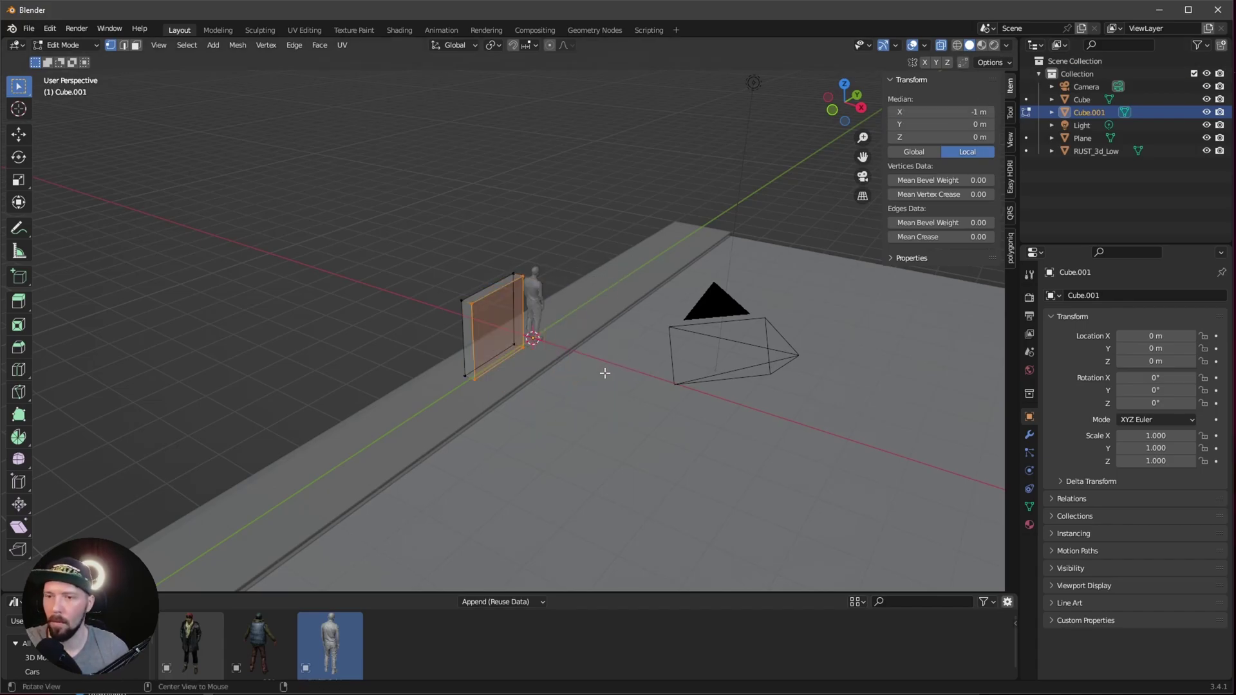
- Set the wall's bottom vertices to Z 0 m and its top vertices to Z 10 m
middle_click_drag(605, 369, 480, 358)
double_click(970, 137)
key("Return")
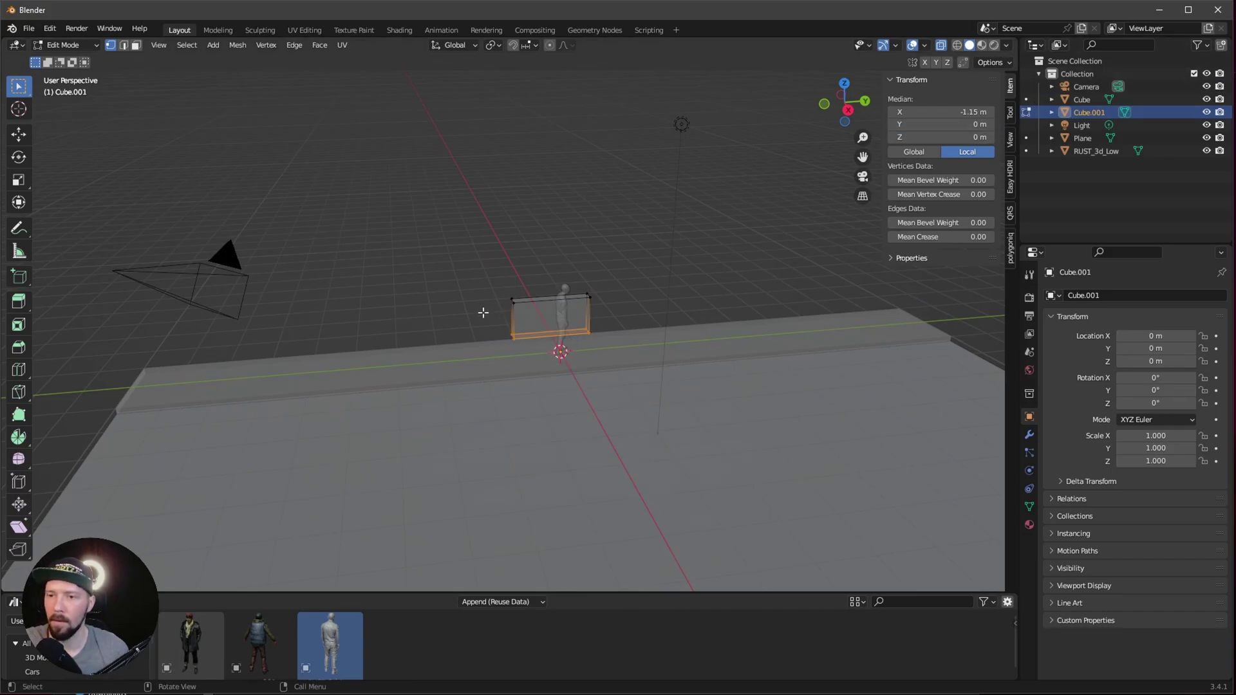
left_click_drag(482, 279, 628, 315)
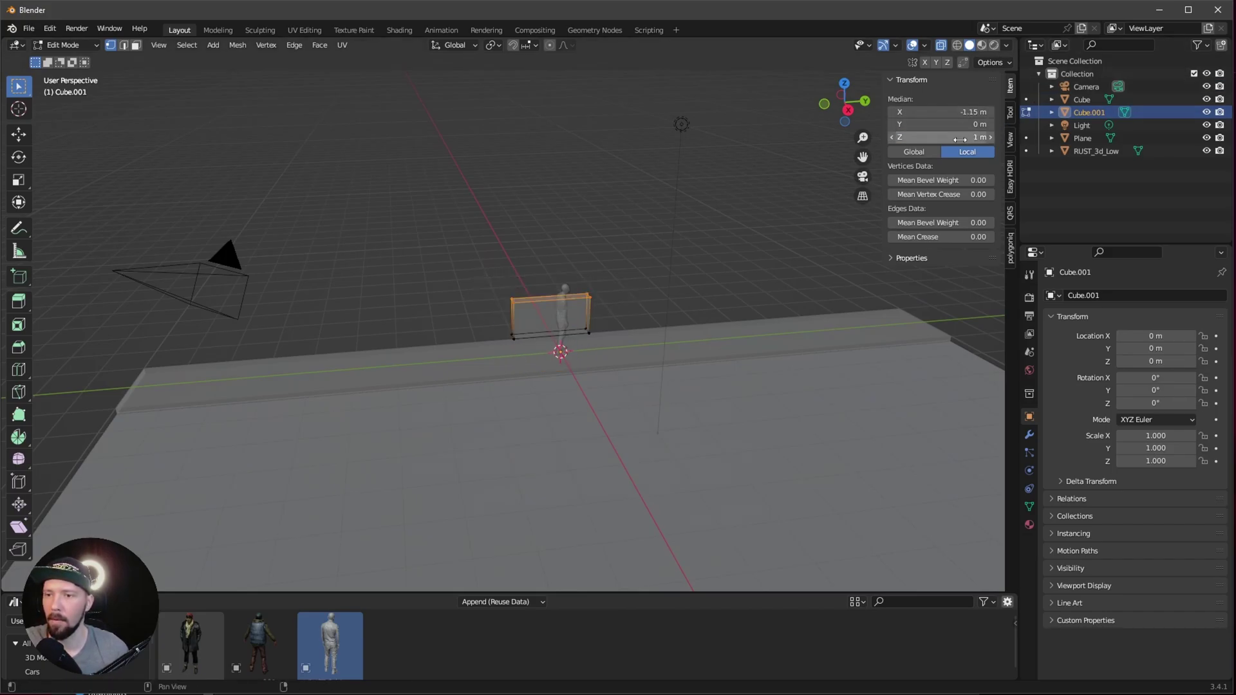
double_click(963, 137)
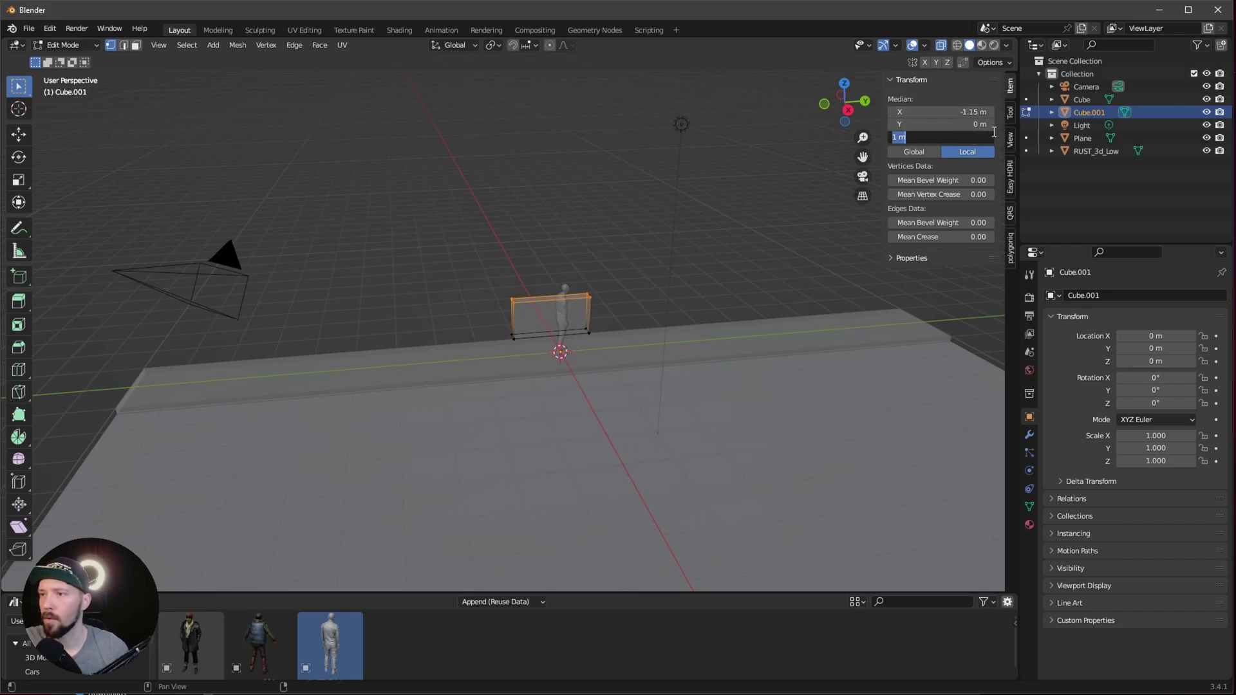
type("10")
key("Return")
mouse_move(631, 334)
middle_mouse_down()
mouse_move(648, 339)
mouse_move(630, 330)
middle_mouse_up()
- Stretch the wall to 20 m along Y by moving both end faces, one to Y 10 m, and return to Object Mode
left_click_drag(475, 116, 525, 372)
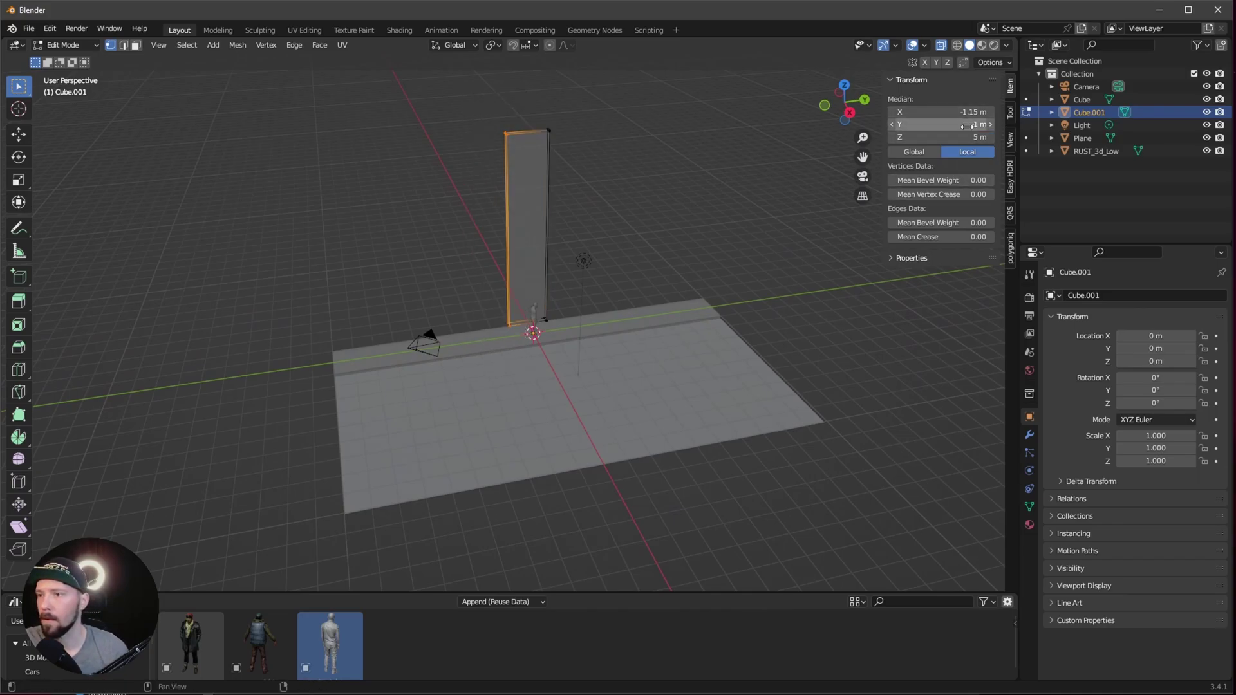
left_click(969, 126)
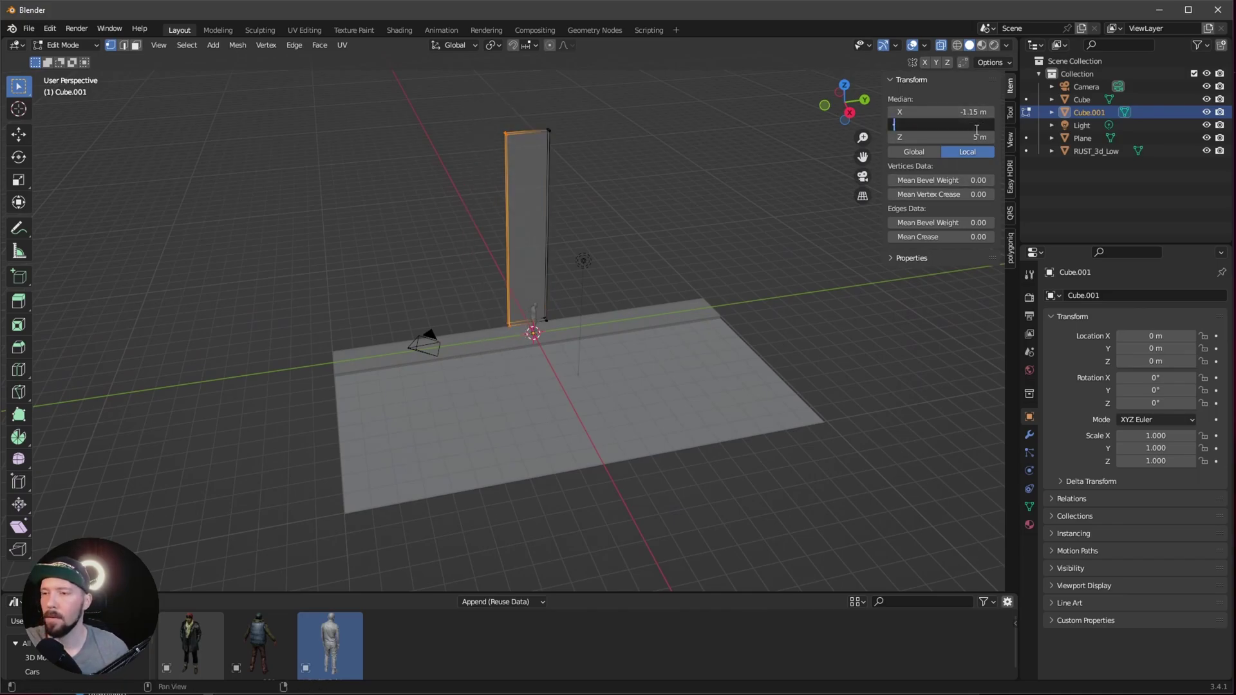
key("Return")
left_click_drag(513, 103, 611, 389)
left_click(950, 123)
type("1")
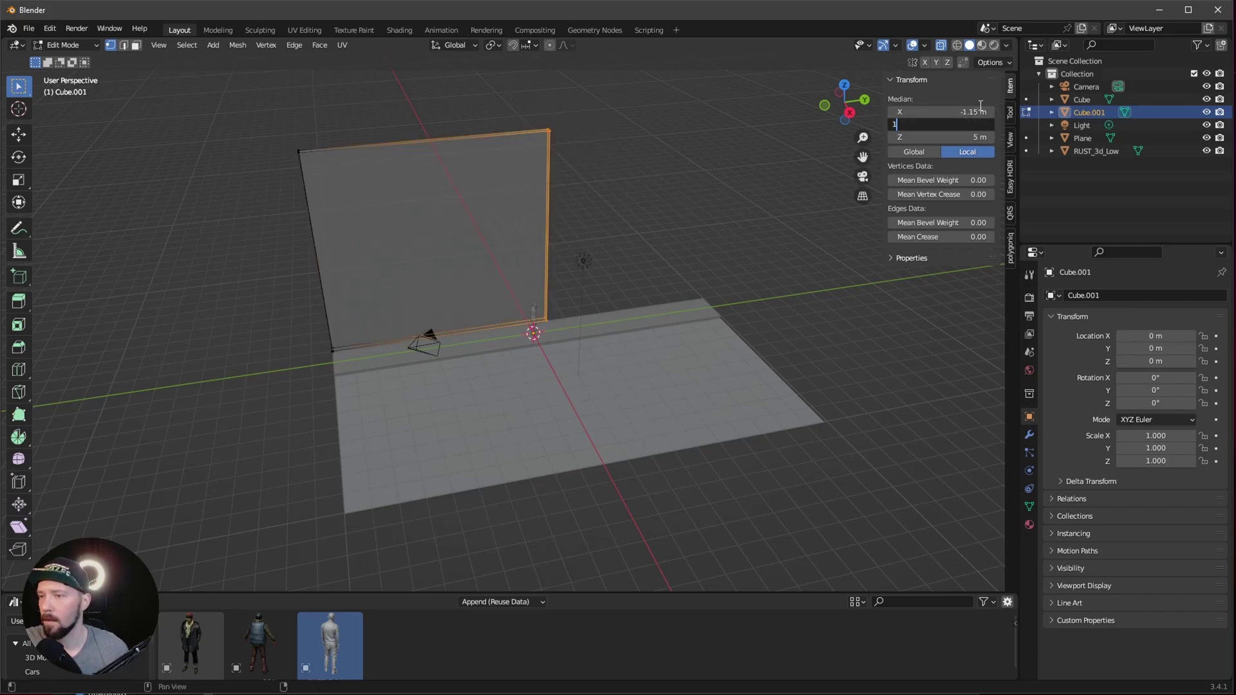
type("0")
key("Return")
left_click(666, 326)
key("Tab")
middle_click_drag(640, 368, 562, 421)
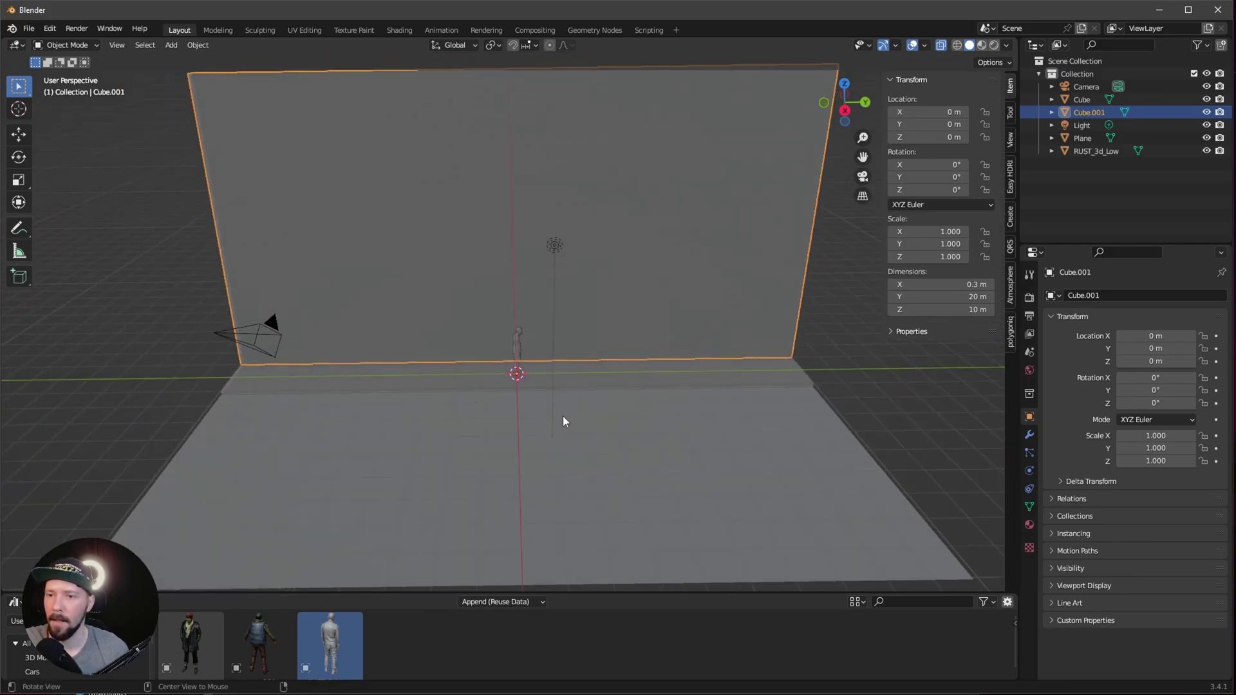
- Add another cube at the origin in front of the wall and enter Edit Mode on it
key("shift+a")
mouse_move(565, 417)
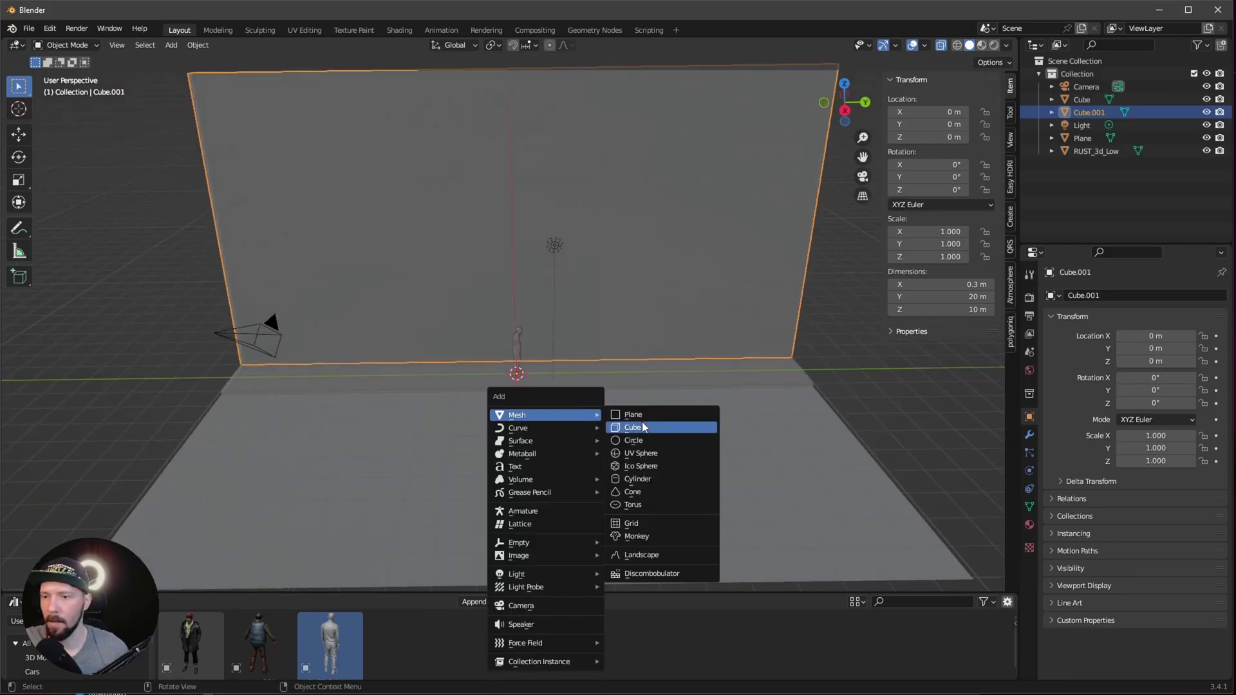
left_click(643, 425)
middle_click_drag(511, 474, 645, 480)
key("Tab")
- Widen the new cube along Y by placing its two end faces 1.5 m on either side of the origin
left_click_drag(378, 285, 499, 484)
left_click(977, 121)
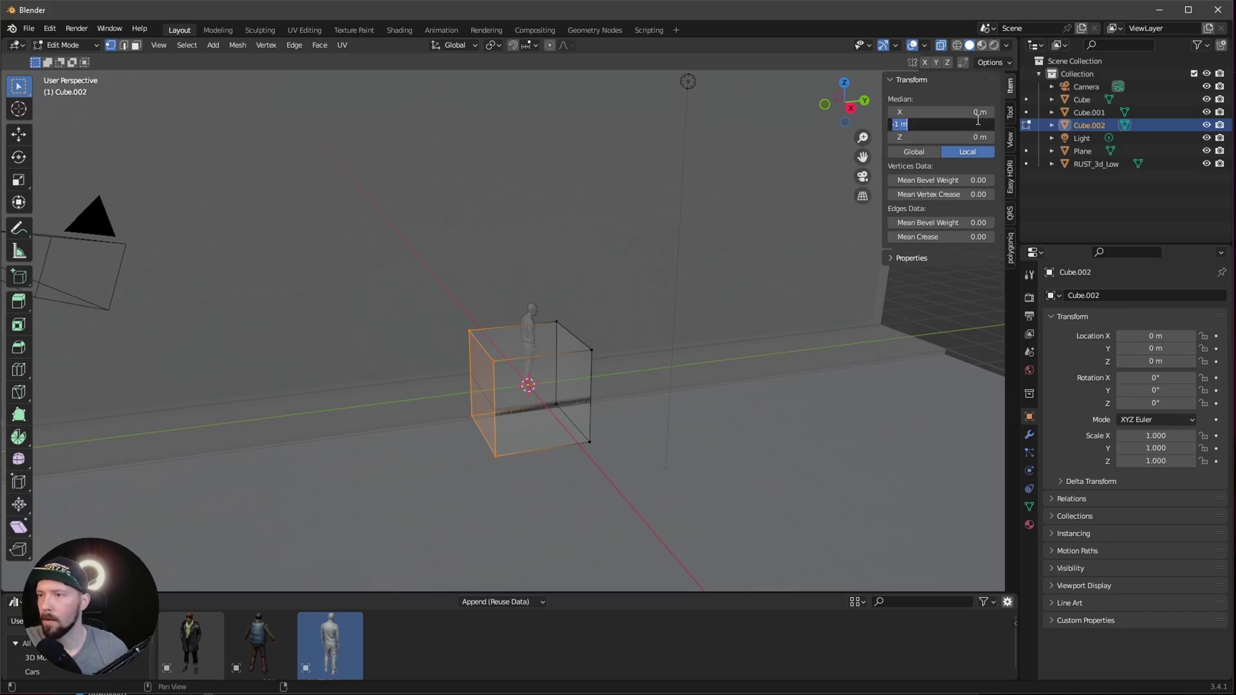
key("Return")
left_click_drag(534, 298, 641, 471)
left_click(961, 127)
type("1.5")
key("Return")
middle_click_drag(593, 446, 601, 476)
- Select the whole box mesh and raise it along Z to about 1.69 m above the ground
key("a")
middle_click_drag(639, 439, 589, 457)
key("g")
key("z")
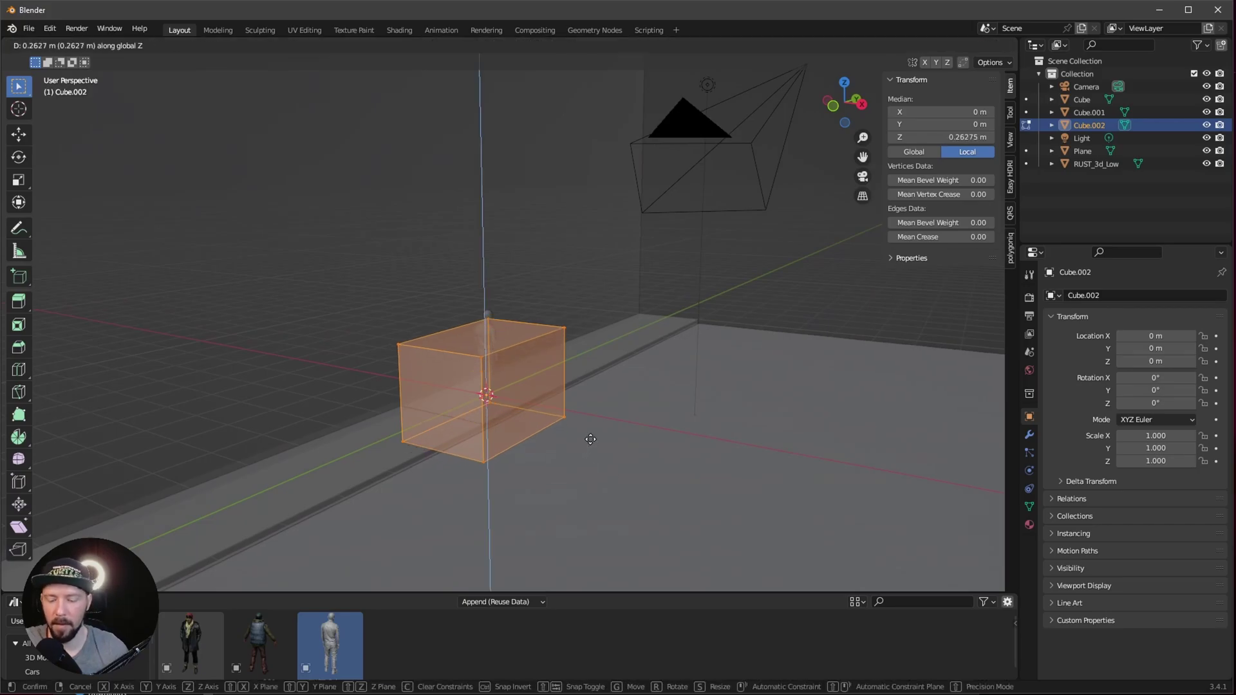
left_click(595, 370)
middle_click_drag(595, 371, 613, 458)
key("g")
key("z")
left_click(614, 434)
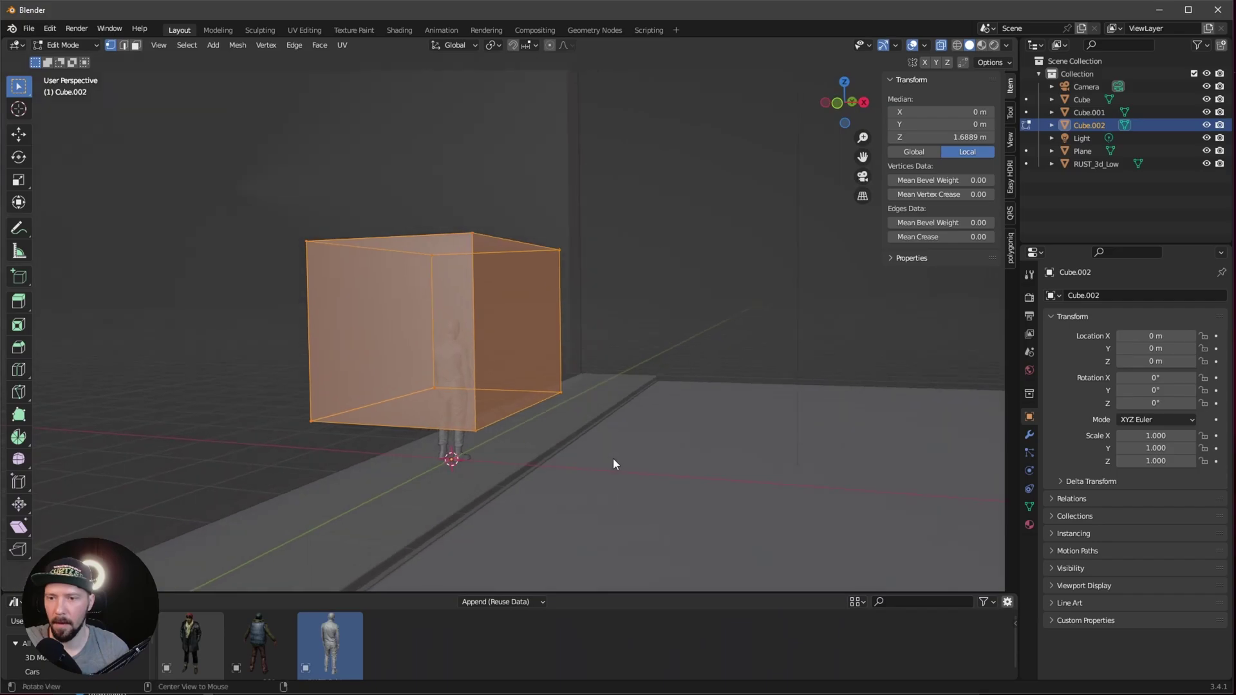
- Move the box along X to about -1 m so that it intersects the building wall
key("g")
key("x")
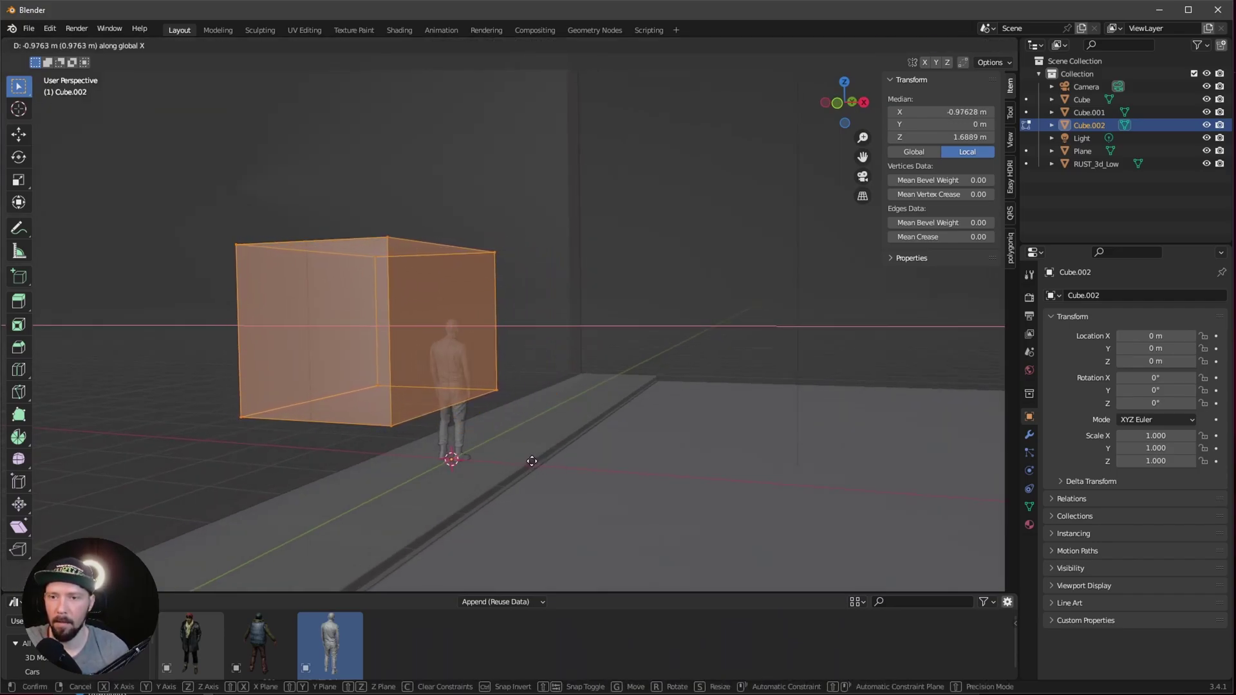
left_click(562, 442)
middle_click_drag(561, 442, 652, 395)
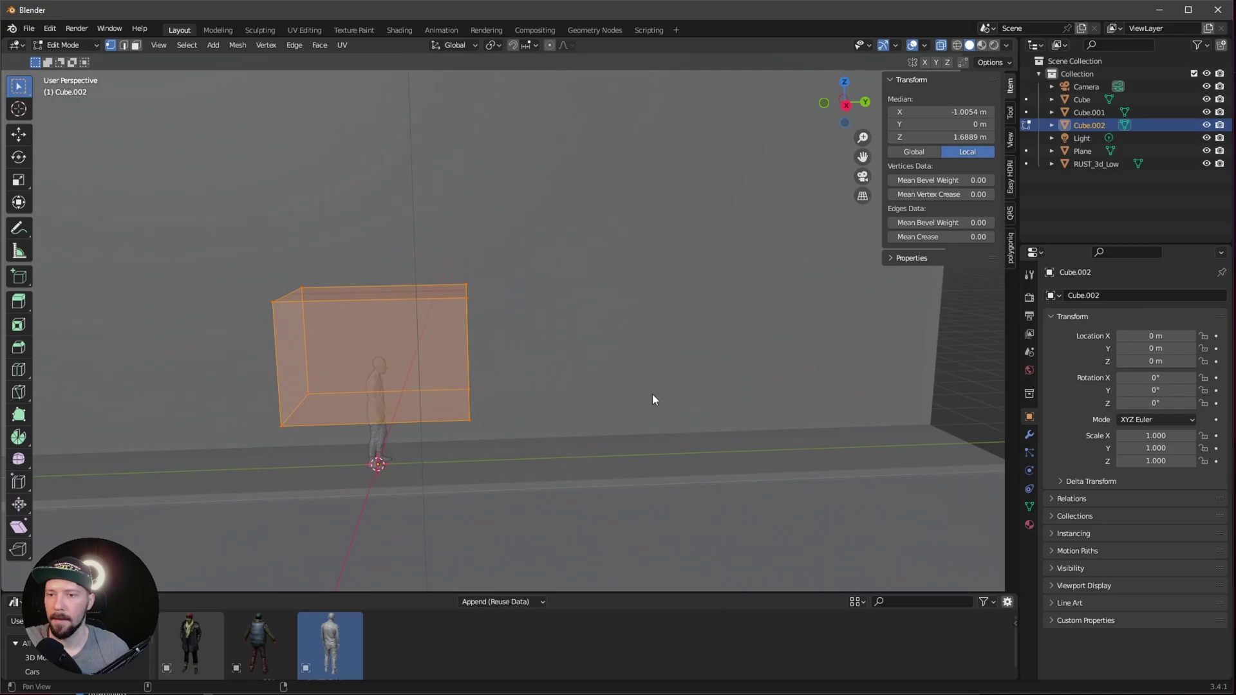
- Duplicate the box within the same mesh and set the copy's median Y to 5 m
key("g")
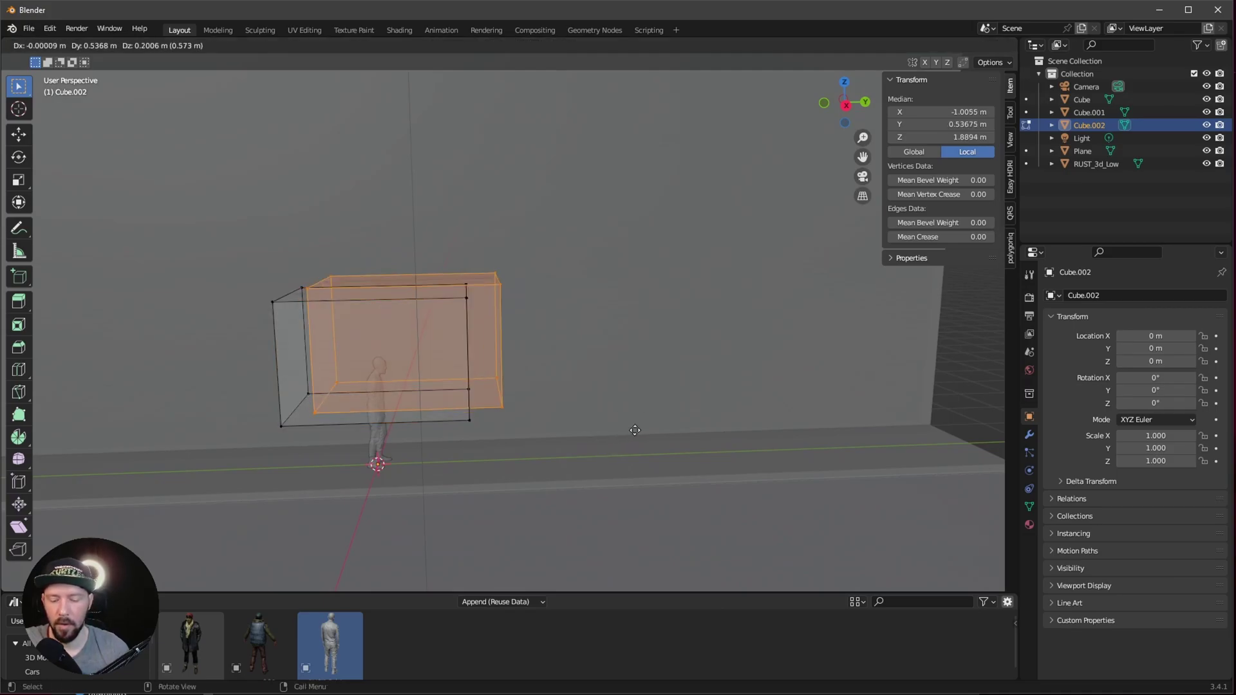
key("Escape")
left_click_drag(931, 127, 972, 126)
double_click(972, 124)
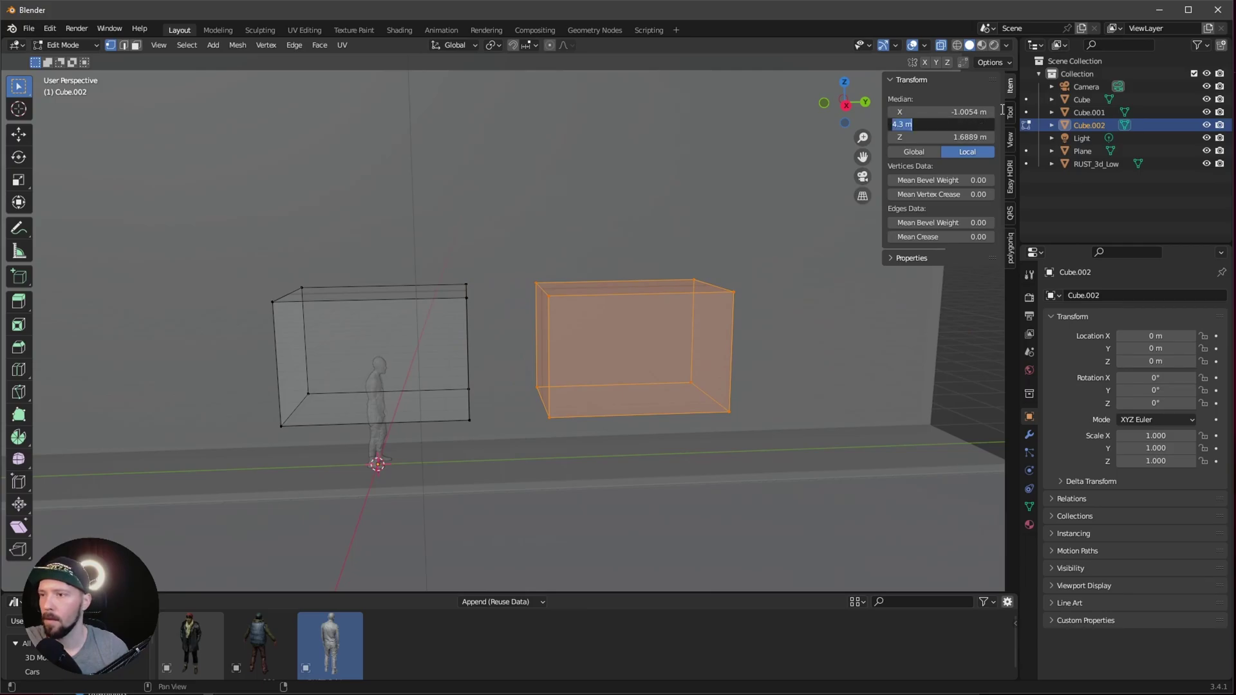
type("5")
key("Return")
- Return to Object Mode and rename the object containing the two boxes as bool
middle_click_drag(511, 429, 537, 448)
key("Tab")
double_click(1089, 127)
type("bo")
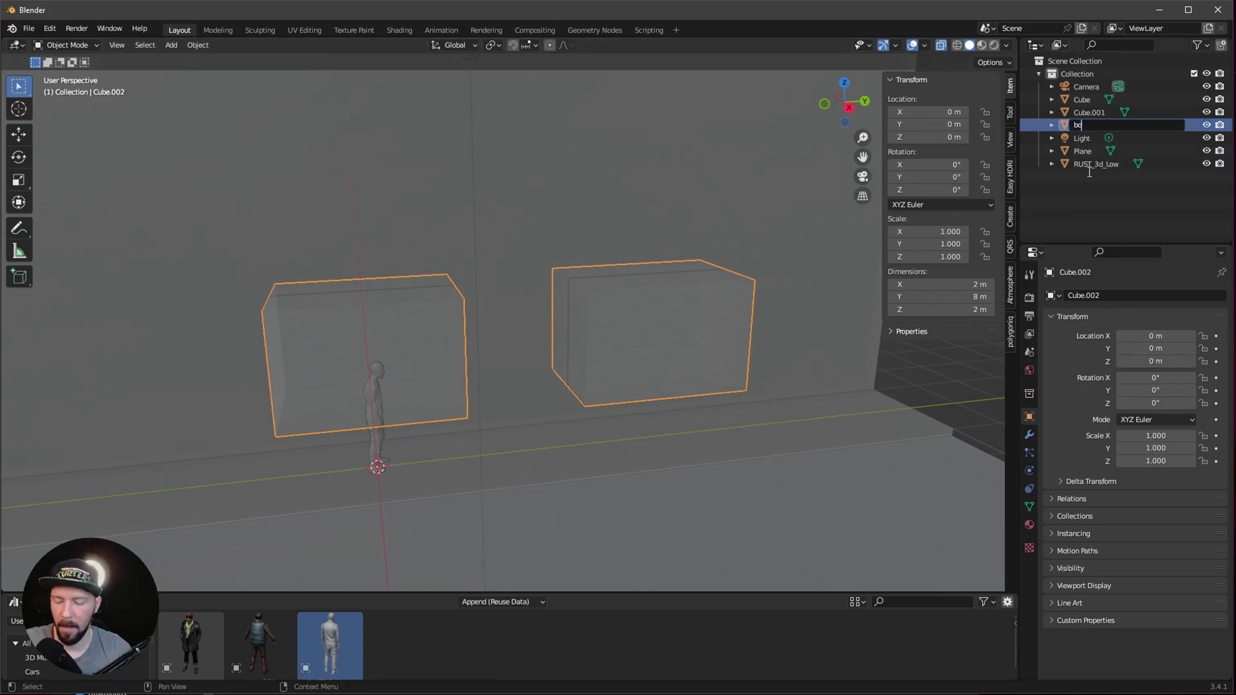
type("ol")
key("Return")
- Rename the building wall object as wall and the sidewalk object as pavement
left_click(1081, 112)
double_click(1084, 125)
type("wall")
key("Return")
double_click(1081, 113)
type("pavem")
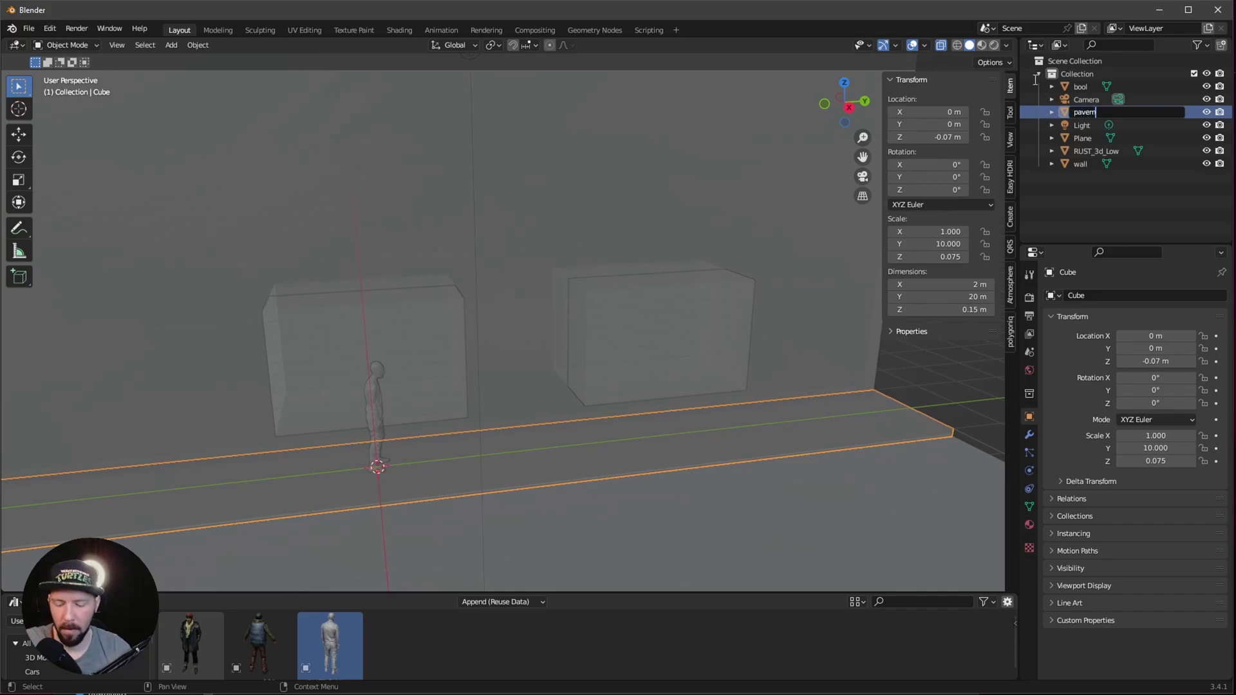
type("ent")
key("Return")
- Rename the road plane as street
left_click(928, 392)
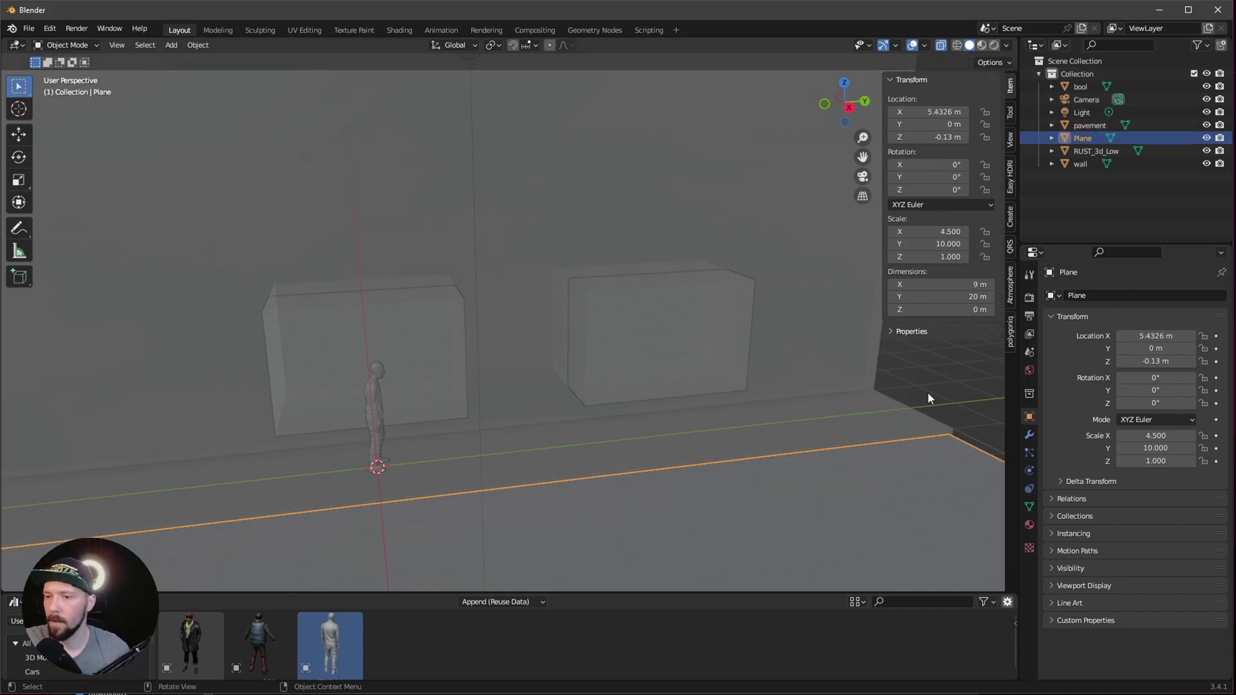
double_click(1089, 138)
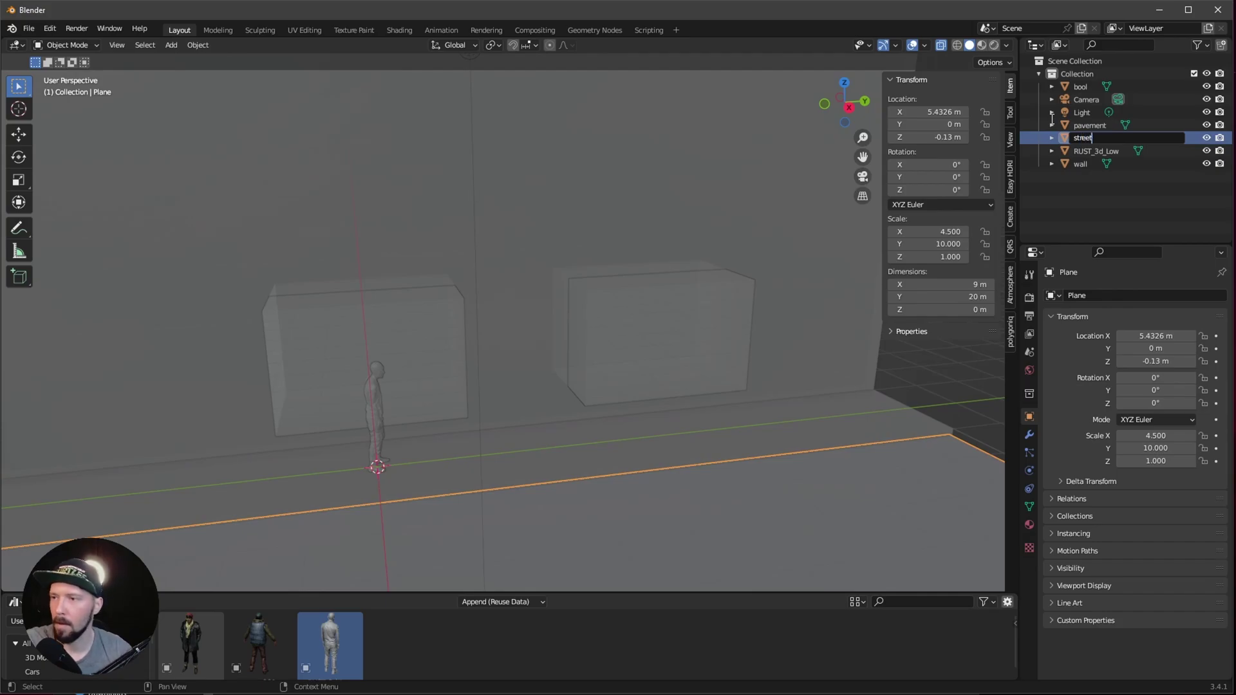
type("street")
key("Return")
- Move the wall, pavement and street objects into a new collection named _scene
left_click(723, 213)
left_click(798, 421, "shift")
left_click(824, 482, "shift")
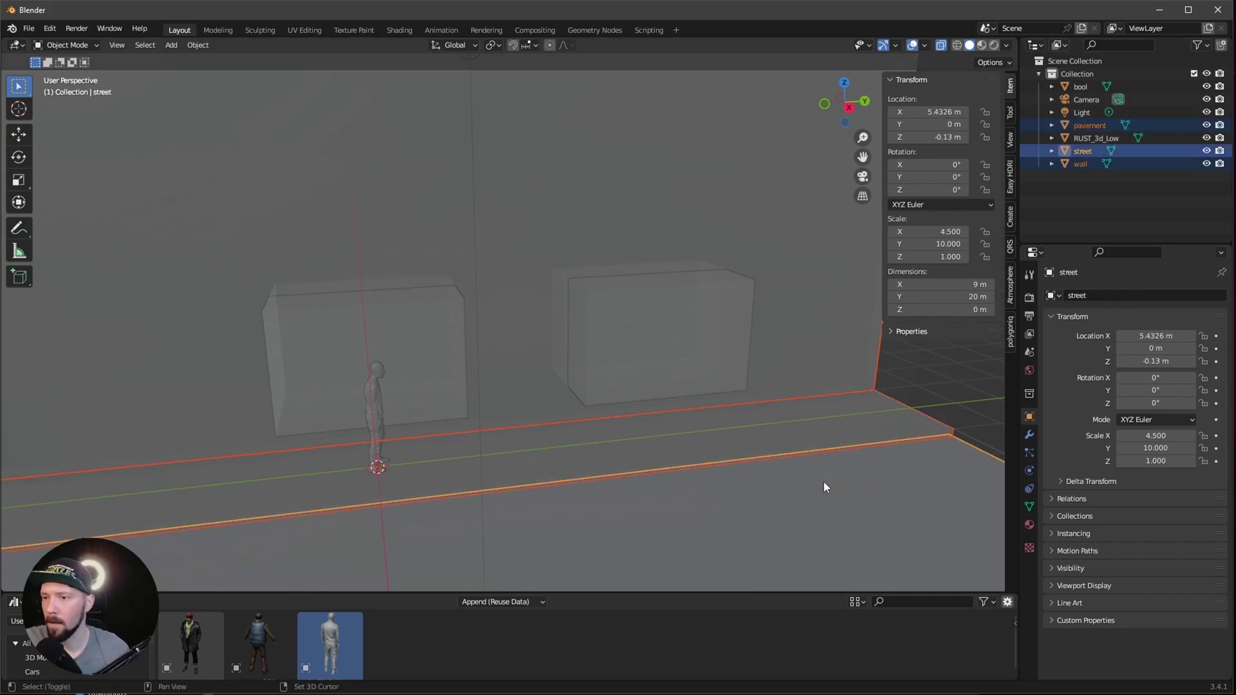
key("m")
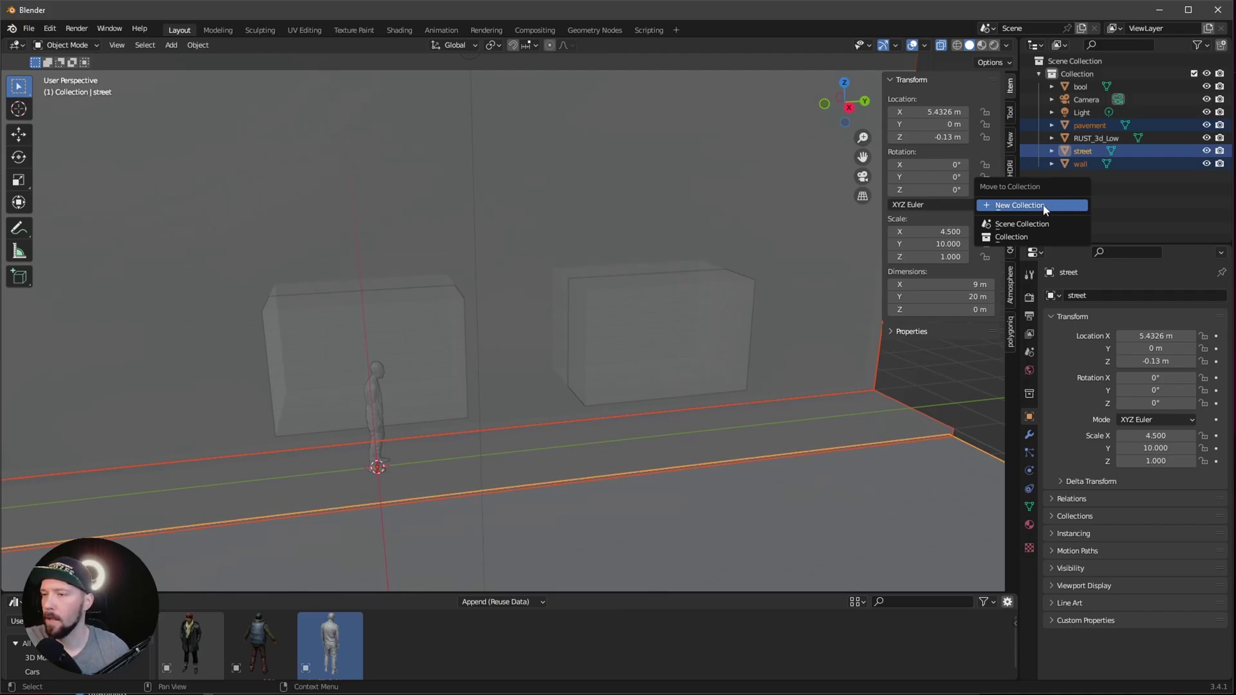
left_click(1043, 206)
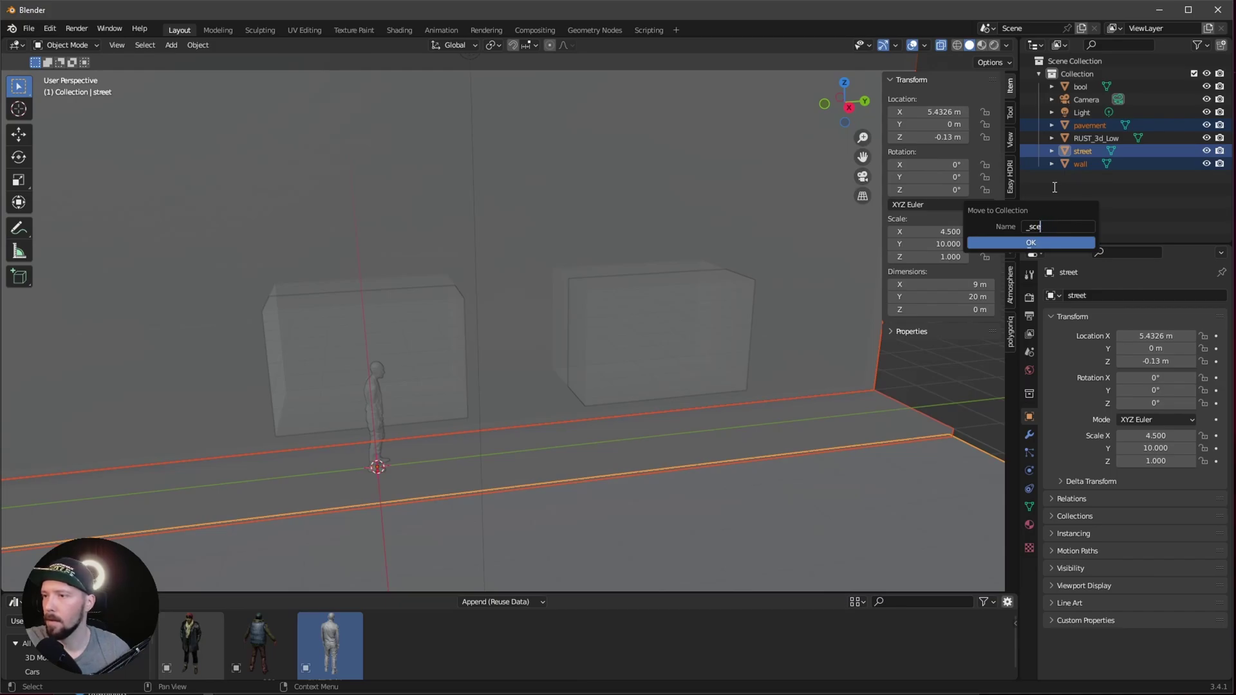
key("Return")
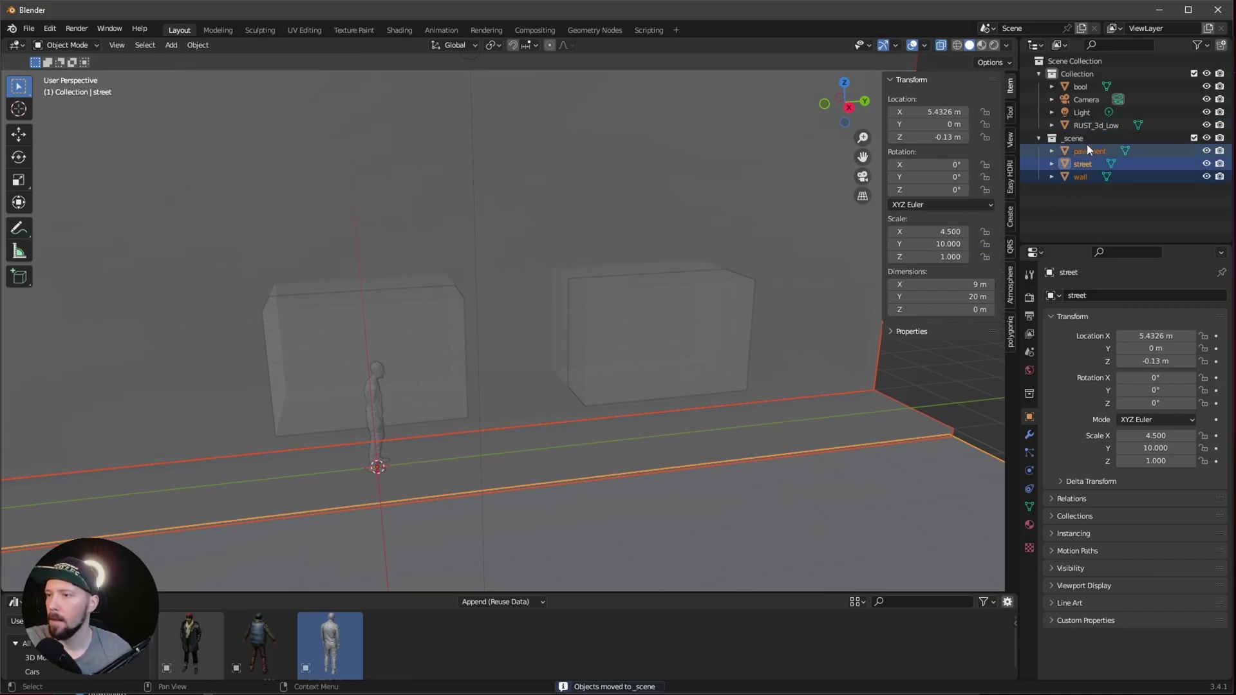
- Hide the bool object in the viewport and in renders
left_click(1092, 198)
left_click(1089, 152)
left_click(1080, 86)
left_click(1207, 86)
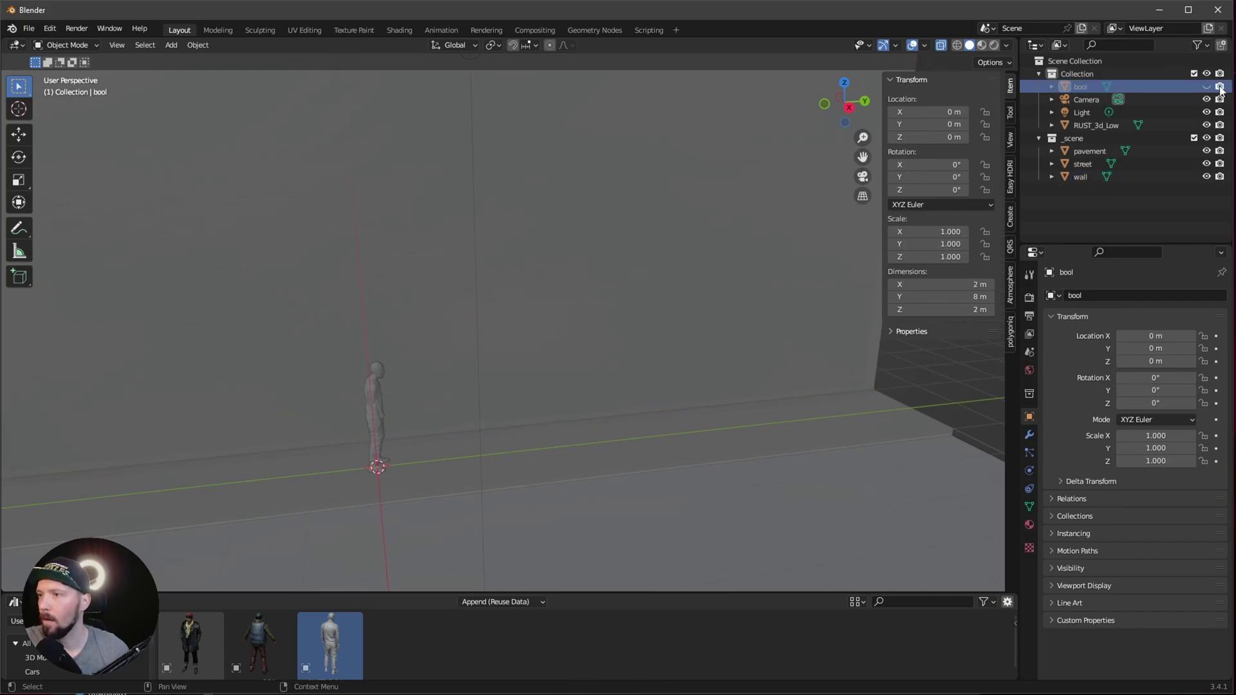
- Cut two window openings into the wall with a Boolean Difference modifier that uses the bool object
left_click(750, 284)
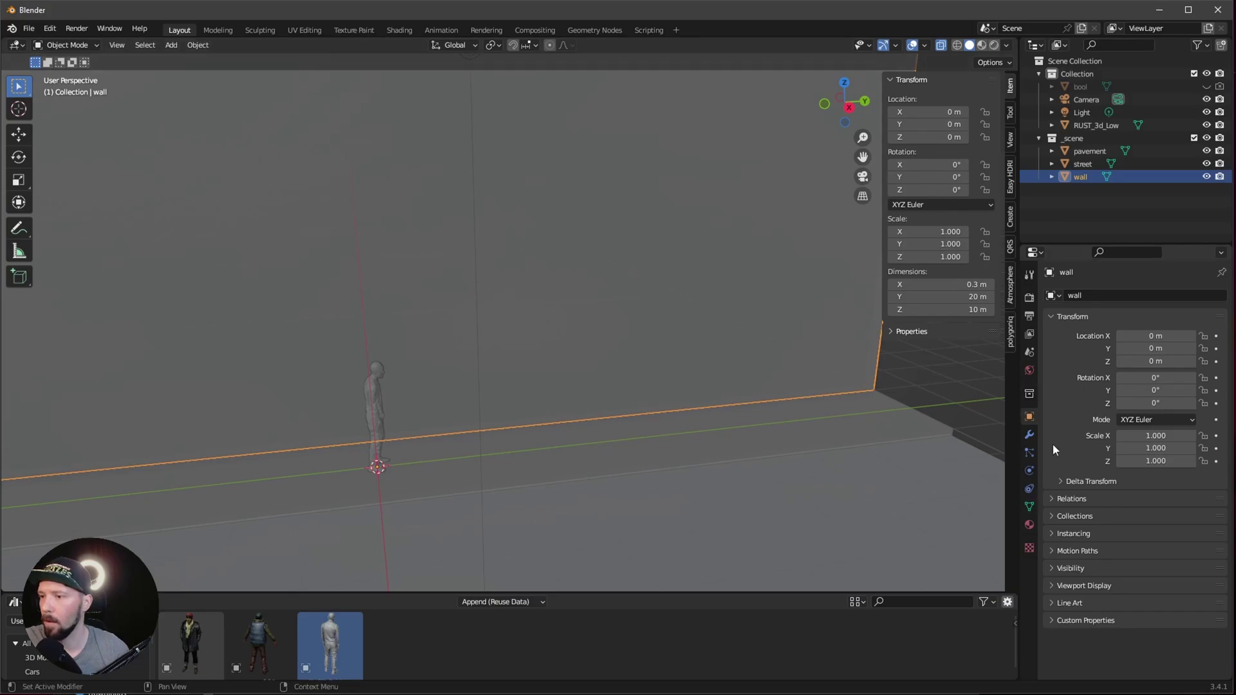
left_click(1028, 434)
left_click(1101, 295)
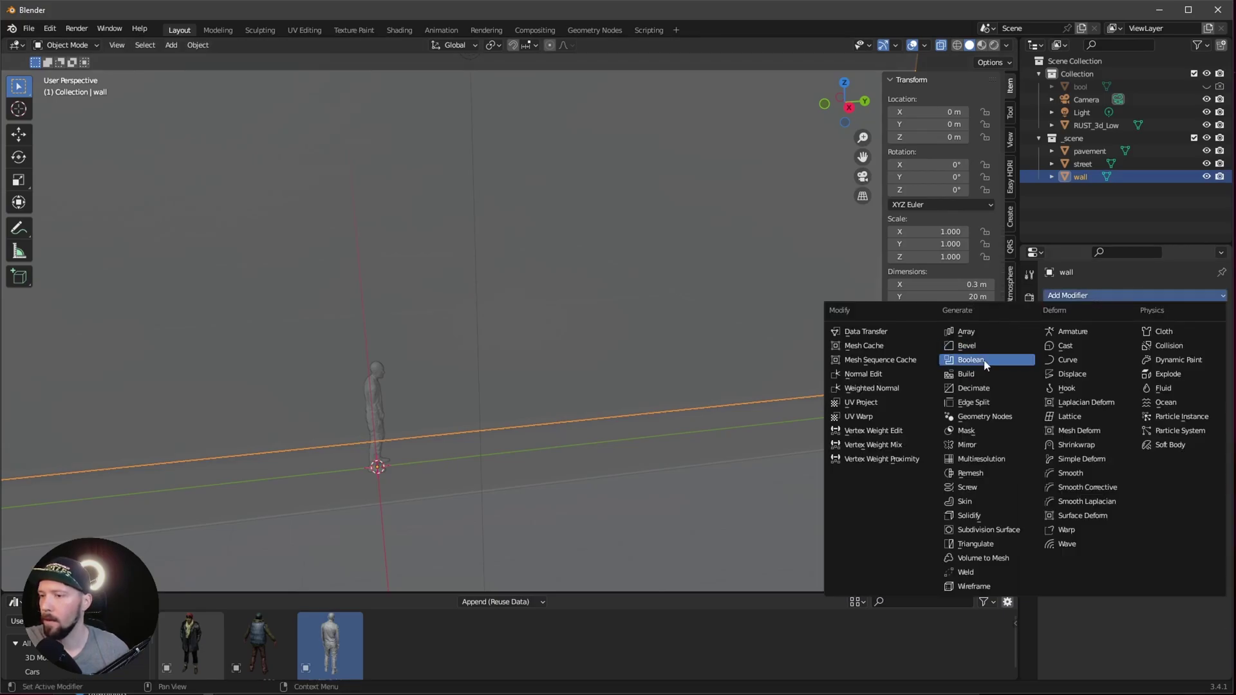
left_click(971, 359)
left_click(1202, 369)
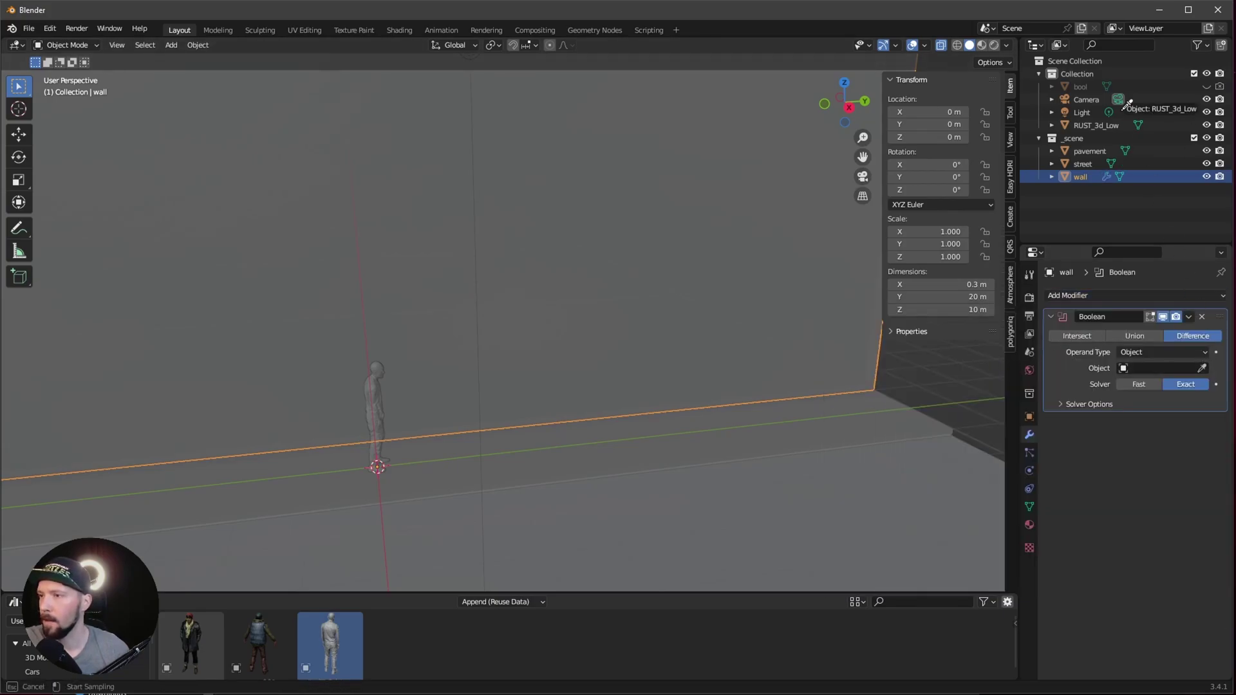
left_click(1081, 87)
mouse_move(650, 416)
middle_mouse_down()
mouse_move(724, 394)
mouse_move(639, 412)
middle_mouse_up()
middle_click_drag(459, 359, 772, 267)
middle_click_drag(641, 345, 635, 373)
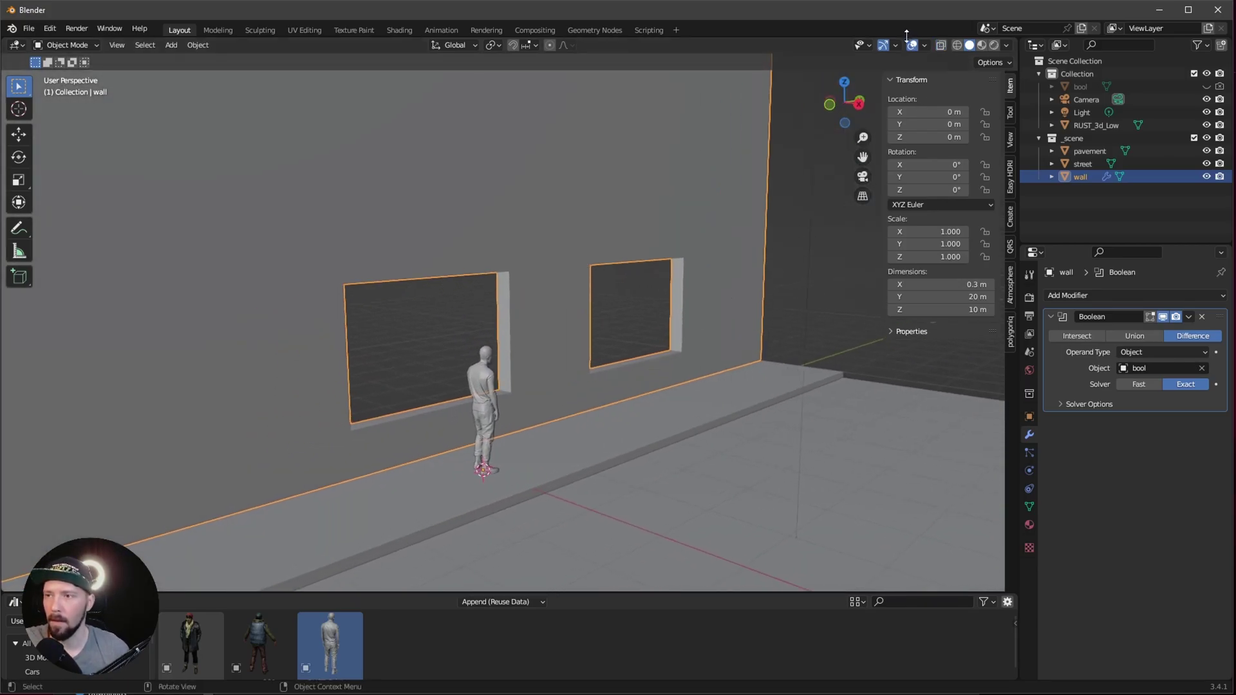
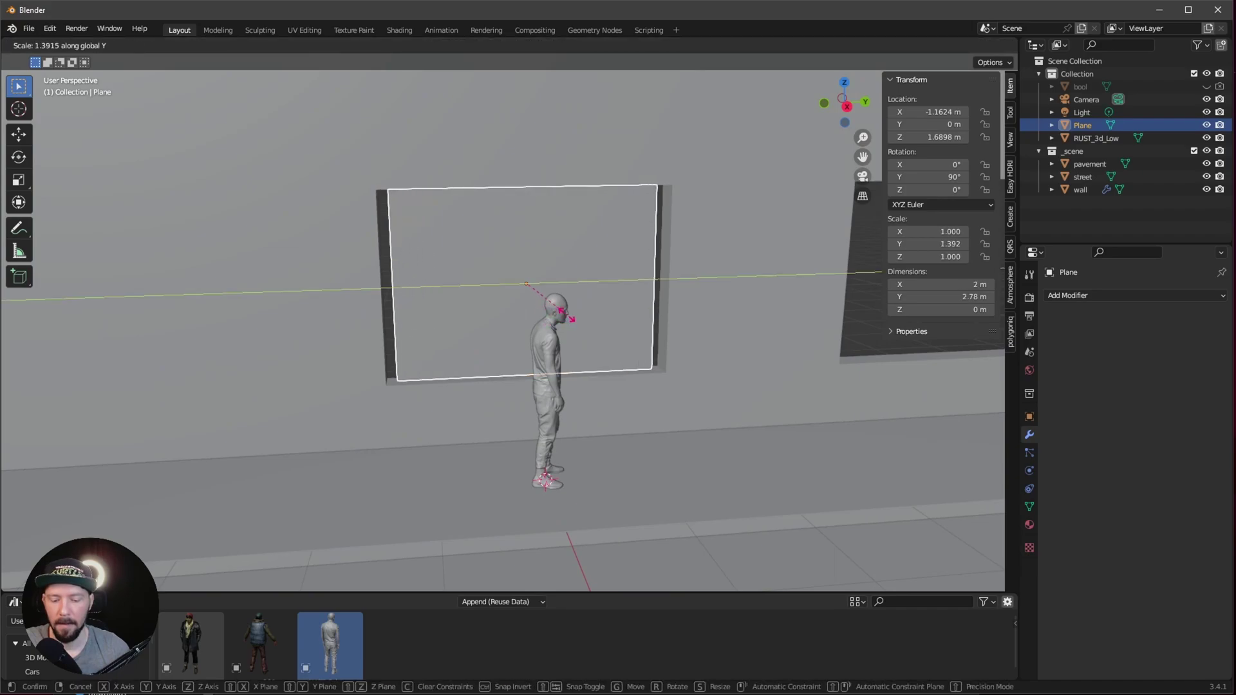
- Scale the window plane to about 3.11 m along Y and 2.11 m along Z so it covers the first opening
left_click(564, 330)
middle_click_drag(564, 329, 631, 310)
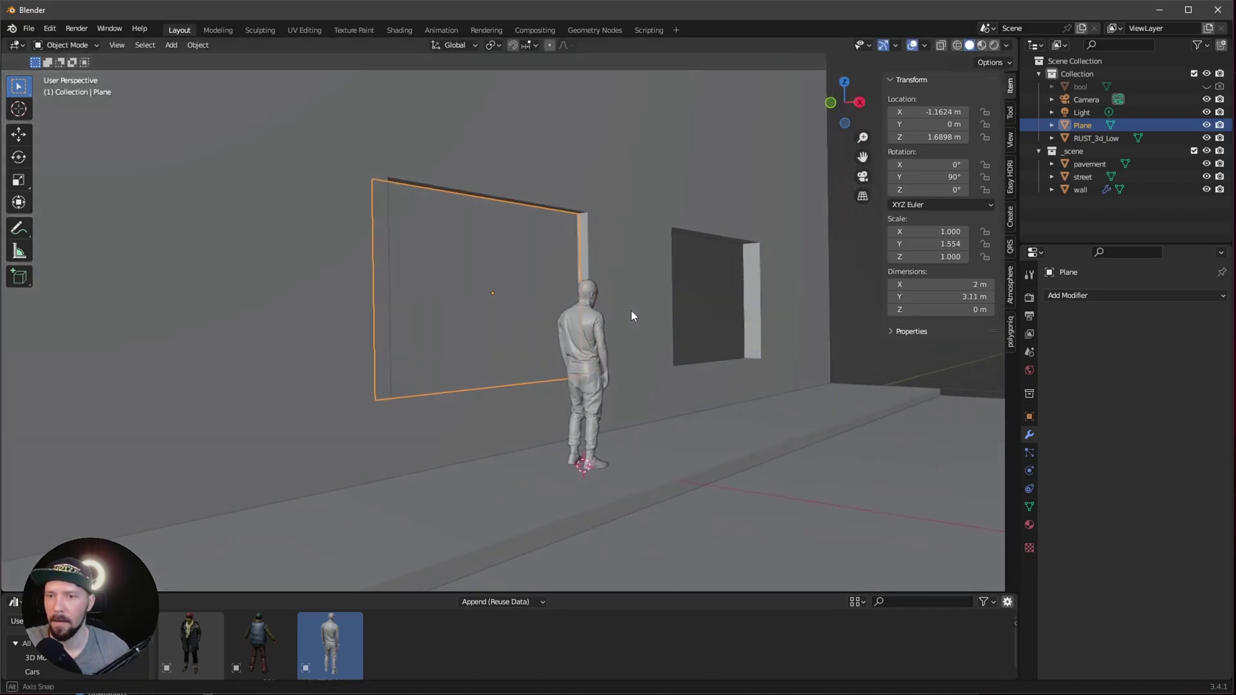
key("s")
key("z")
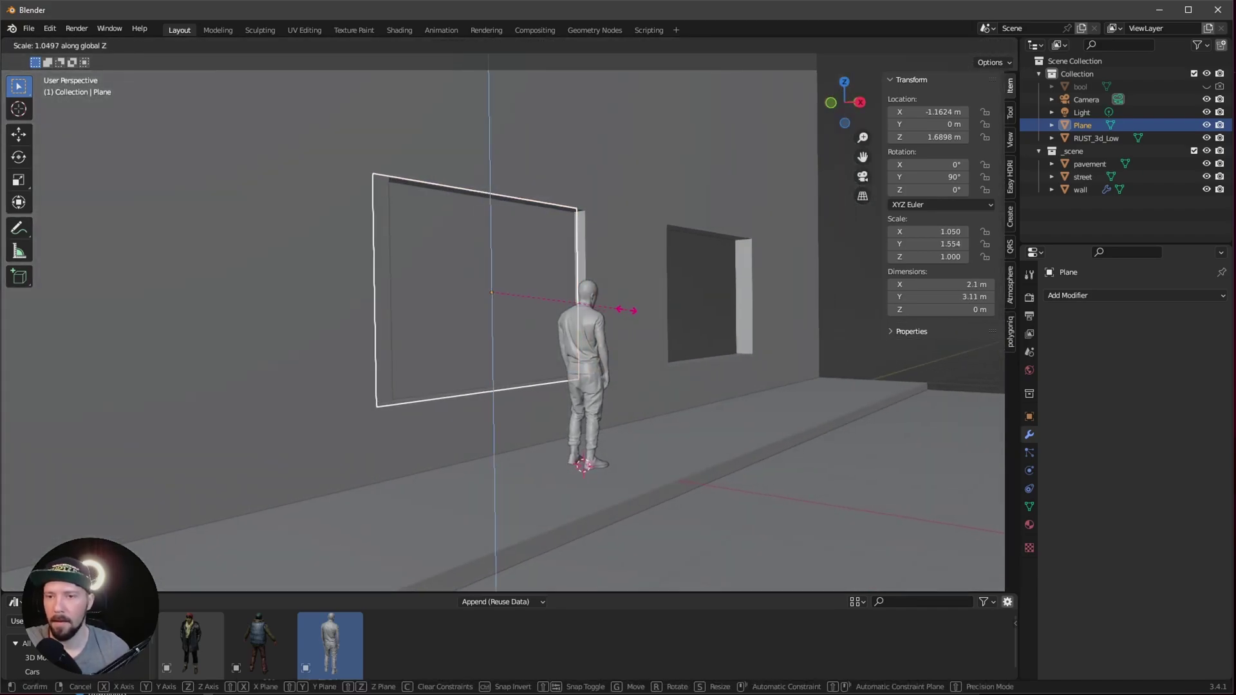
left_click(628, 309)
- Enlarge the asset browser area below the viewport and change it to the Shader Editor
middle_click_drag(627, 309, 450, 569)
left_click_drag(441, 591, 45, 475)
left_click(16, 483)
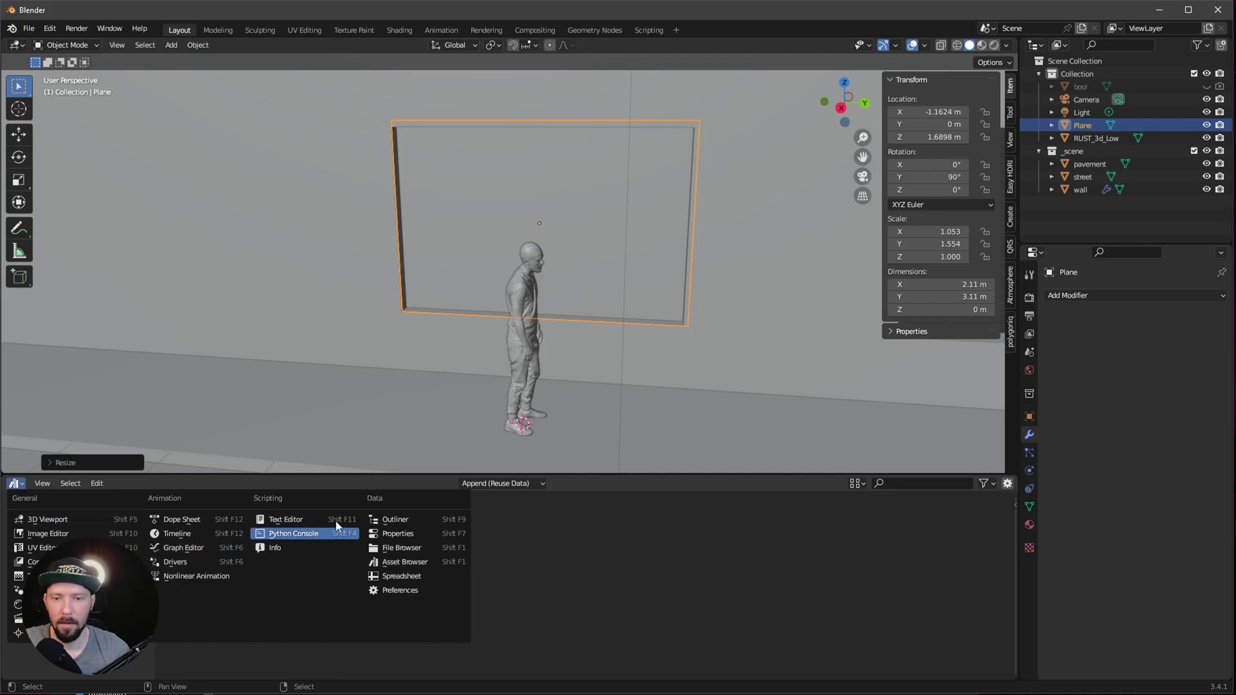
left_click(48, 604)
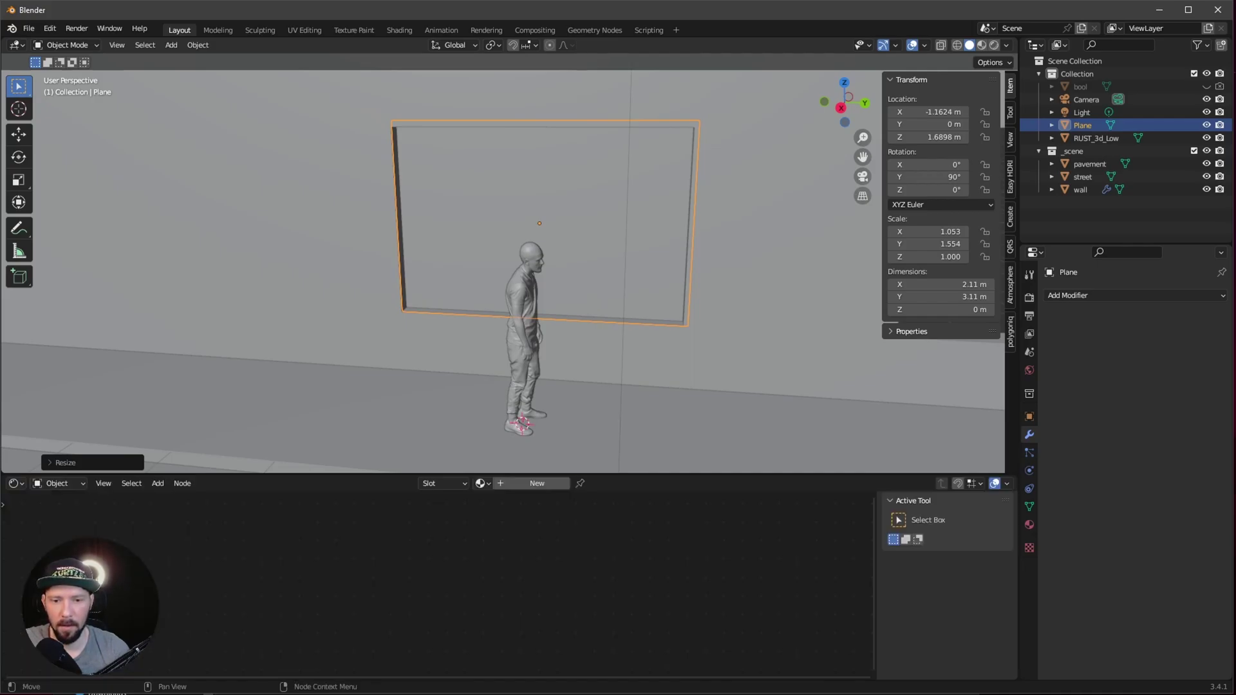
- Create a new material on the window plane and name it m_glass
left_click(524, 483)
double_click(508, 483)
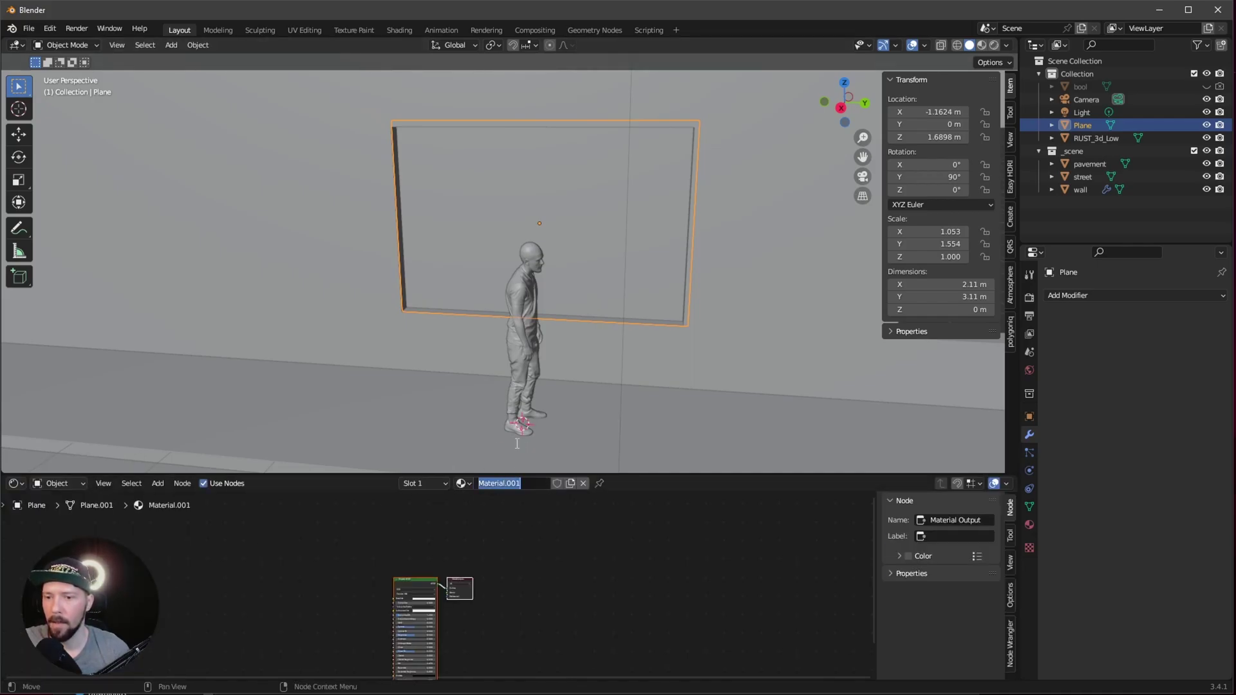
type("m_glass")
key("Return")
- Make the Shader Editor slightly taller and delete the Principled BSDF node from m_glass
scroll(507, 540, "up", 4)
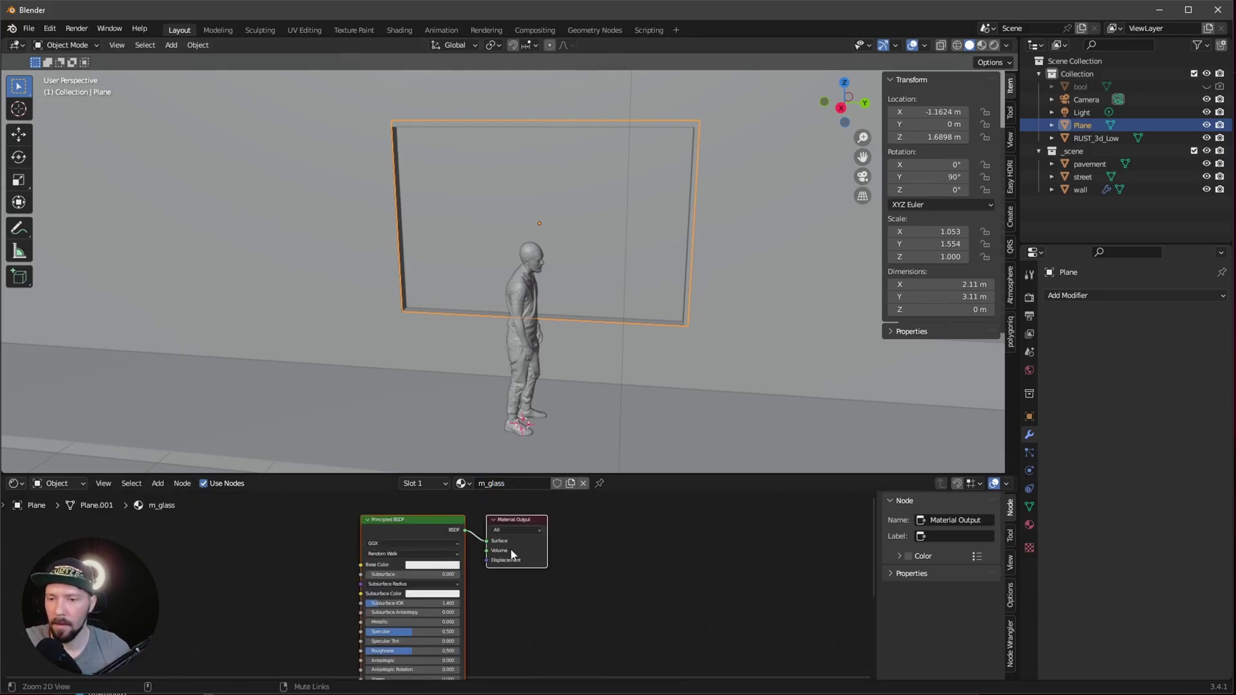
left_click_drag(358, 474, 358, 443)
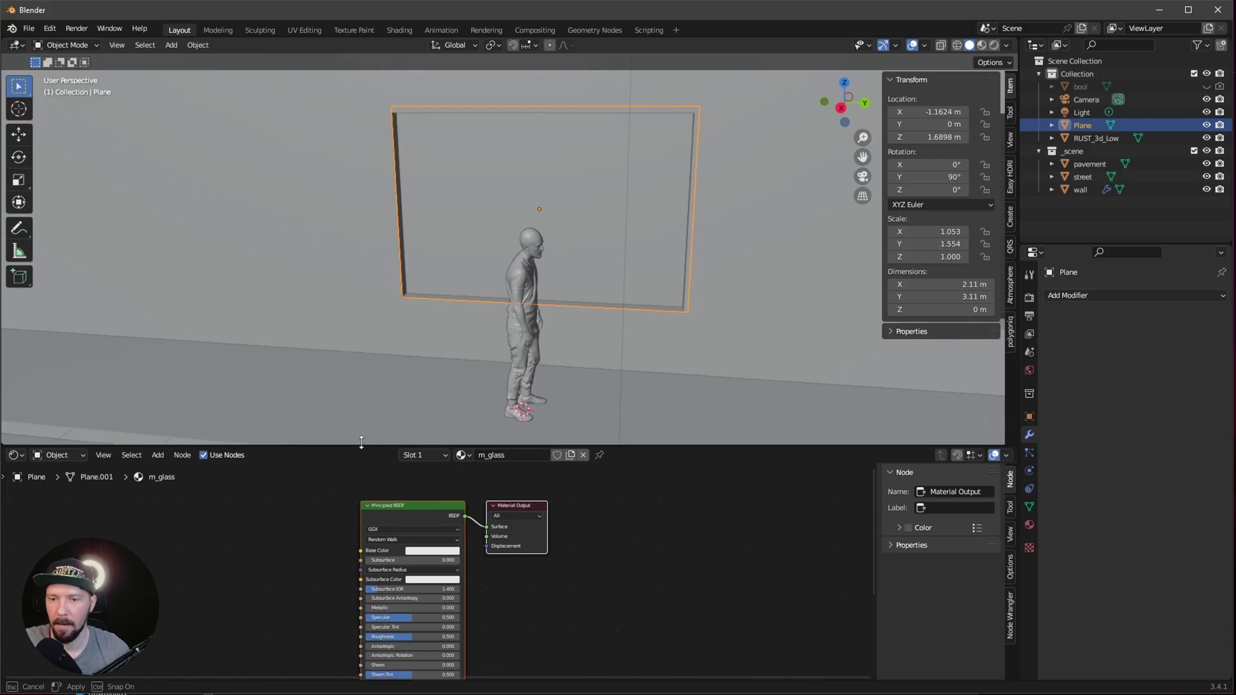
middle_click_drag(476, 360, 498, 361)
left_click(420, 515)
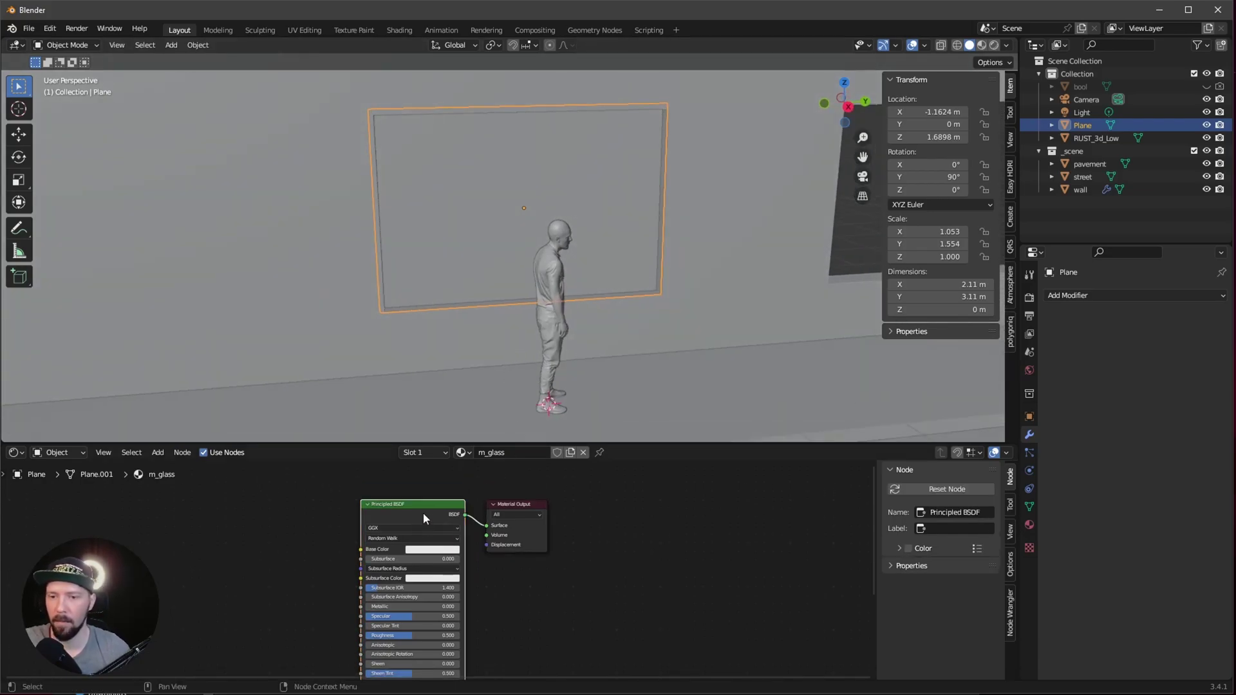
key("x")
- Add a Glass BSDF node and connect it to the Surface input of the Material Output
key("shift+a")
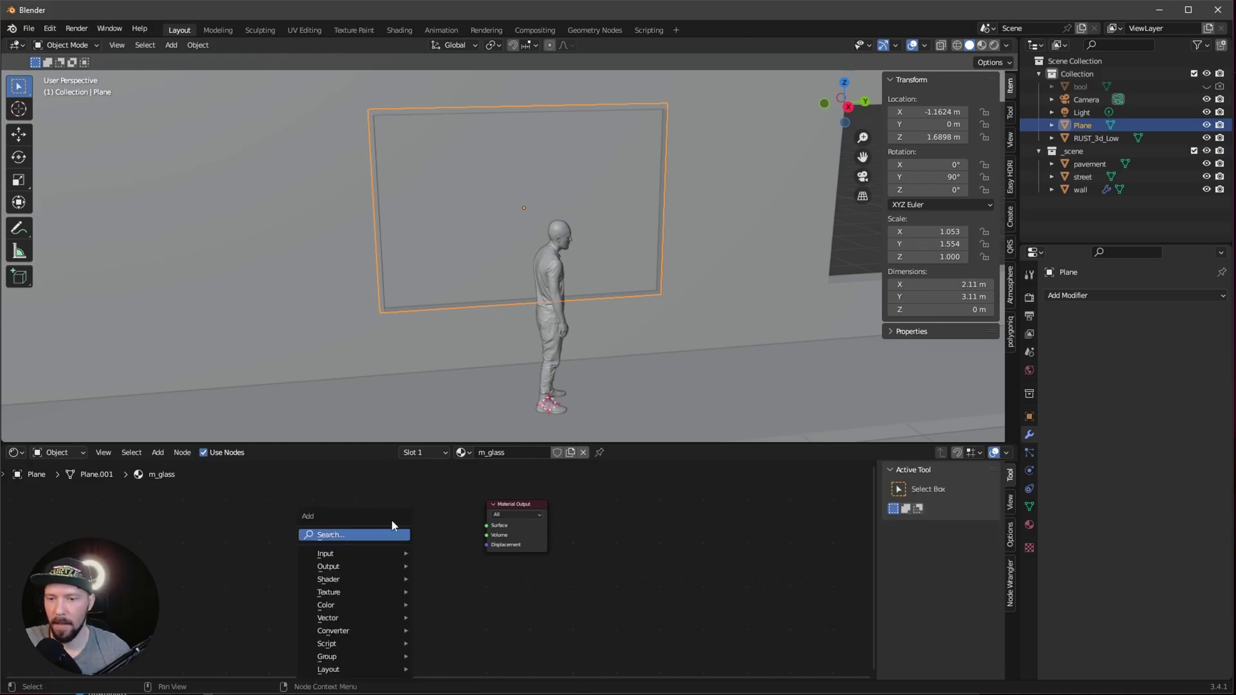
left_click(392, 532)
type("glass")
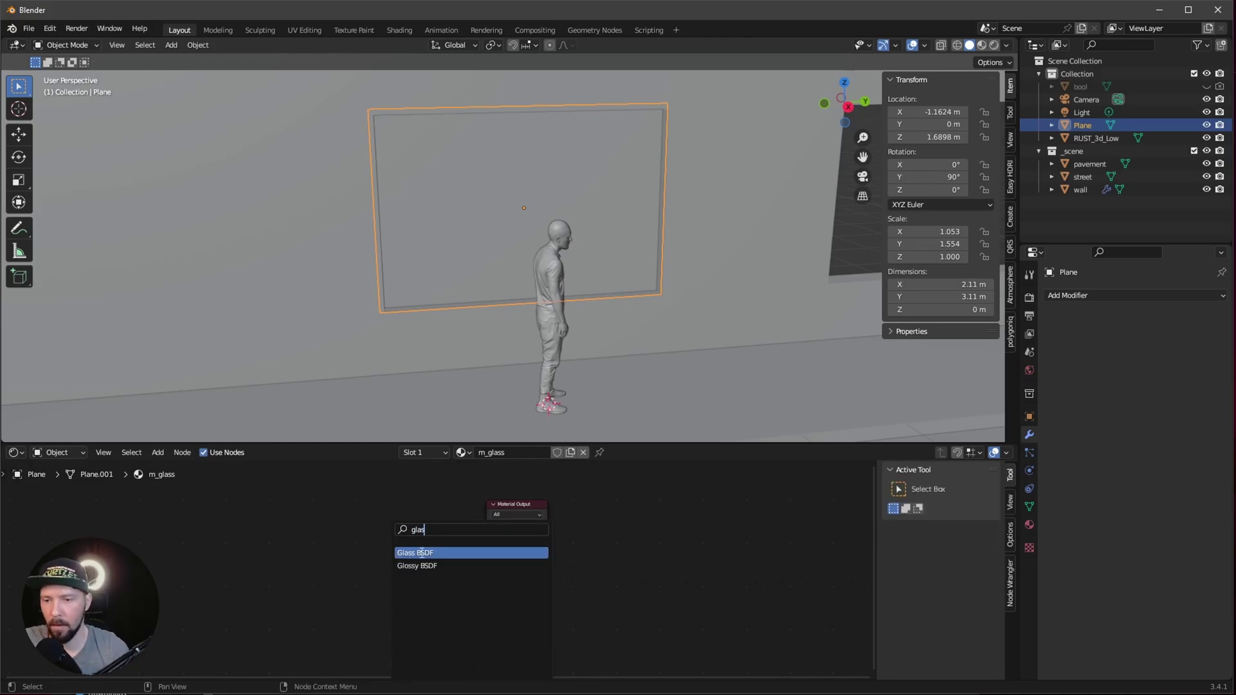
key("Return")
left_click(380, 545)
scroll(423, 543, "up", 2)
left_click_drag(406, 523, 518, 530)
middle_click_drag(234, 627, 433, 609)
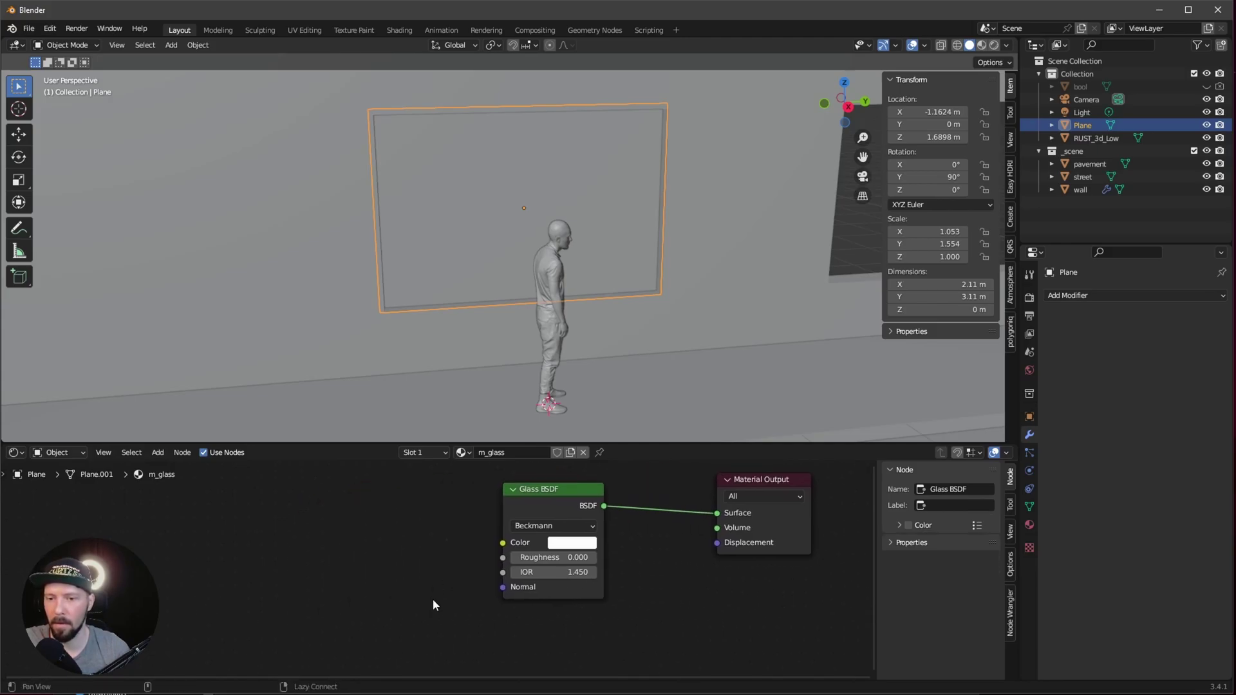
- Switch the viewport to Material Preview shading and inspect the glass in the window opening
key("z")
left_click(551, 419)
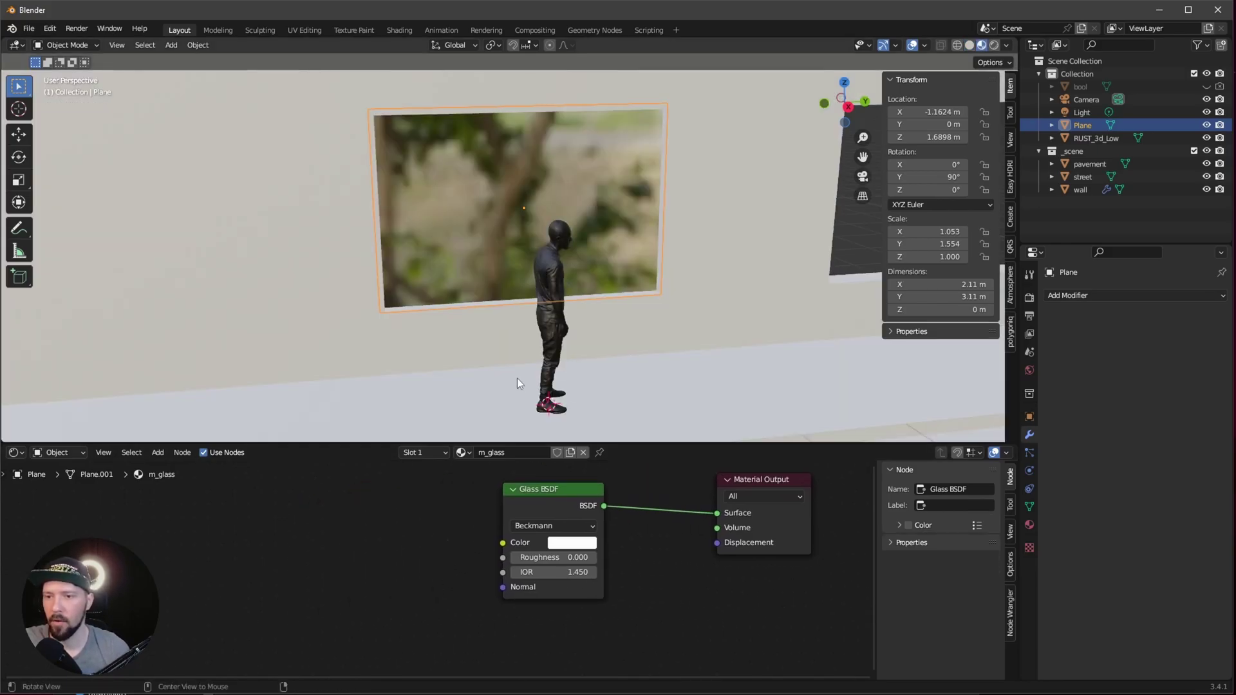
middle_click_drag(518, 377, 538, 321)
scroll(538, 322, "up", 3)
scroll(427, 555, "down", 1)
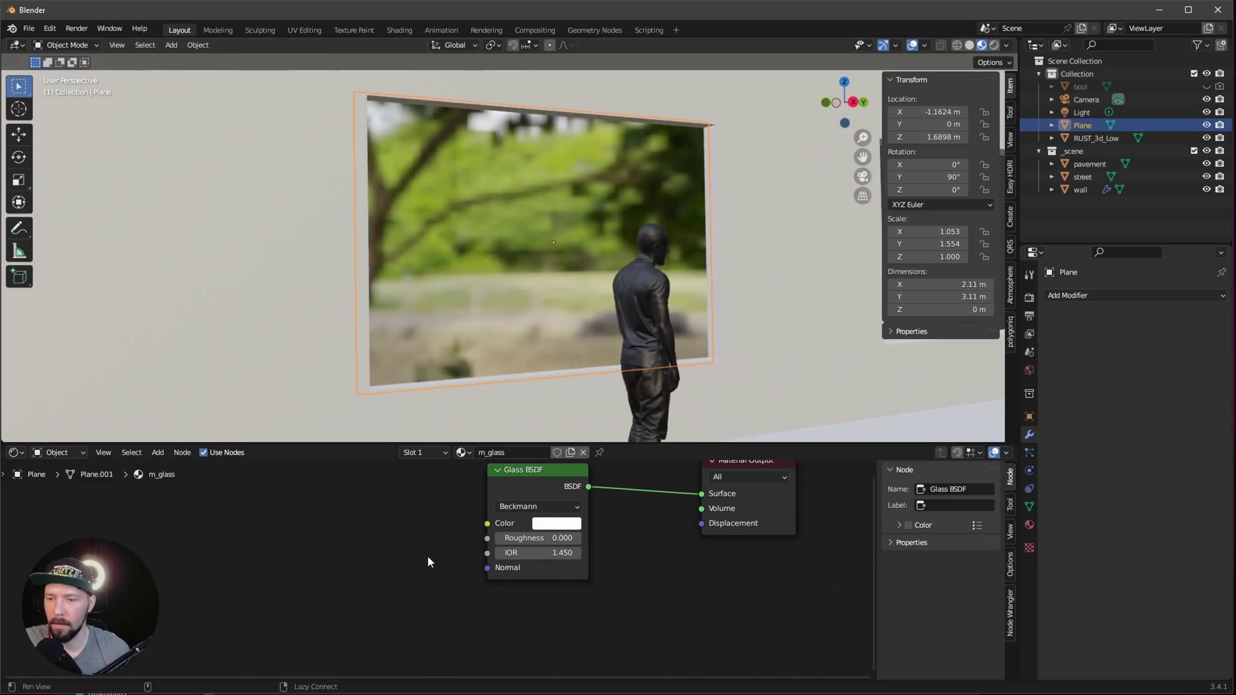
- Add a Noise Texture node to m_glass, placed ahead of the Glass BSDF node
scroll(460, 560, "down", 2)
key("shift+a")
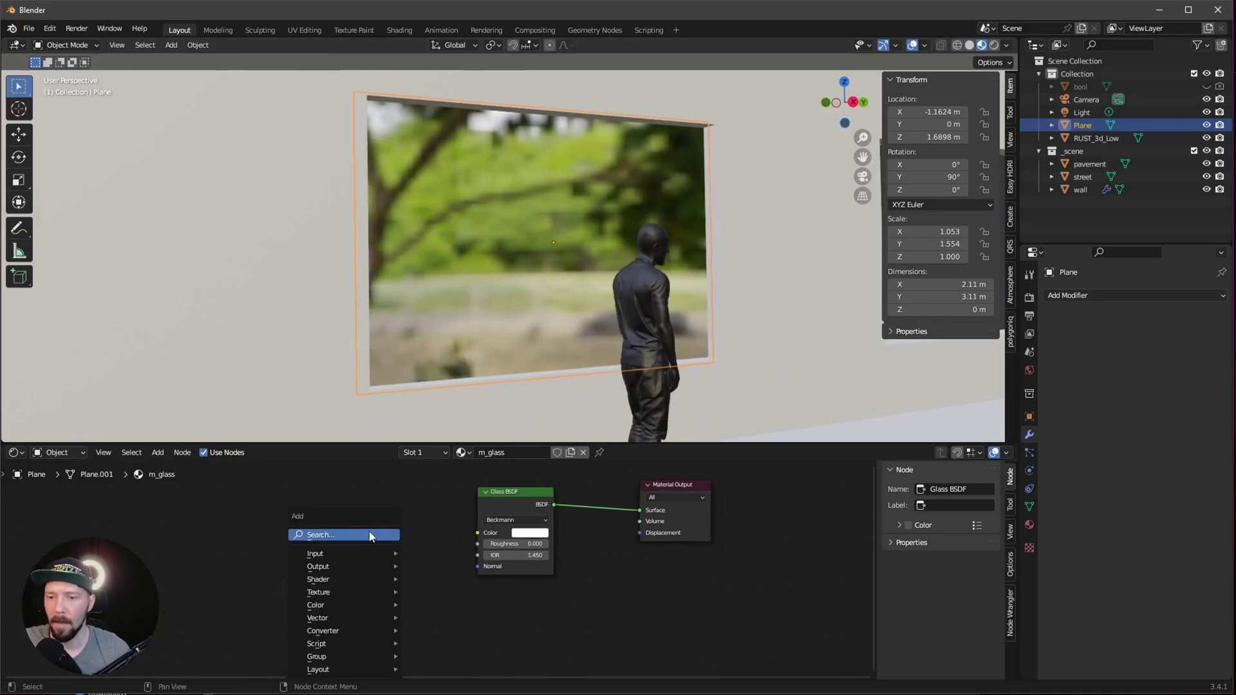
left_click(374, 532)
type("noi")
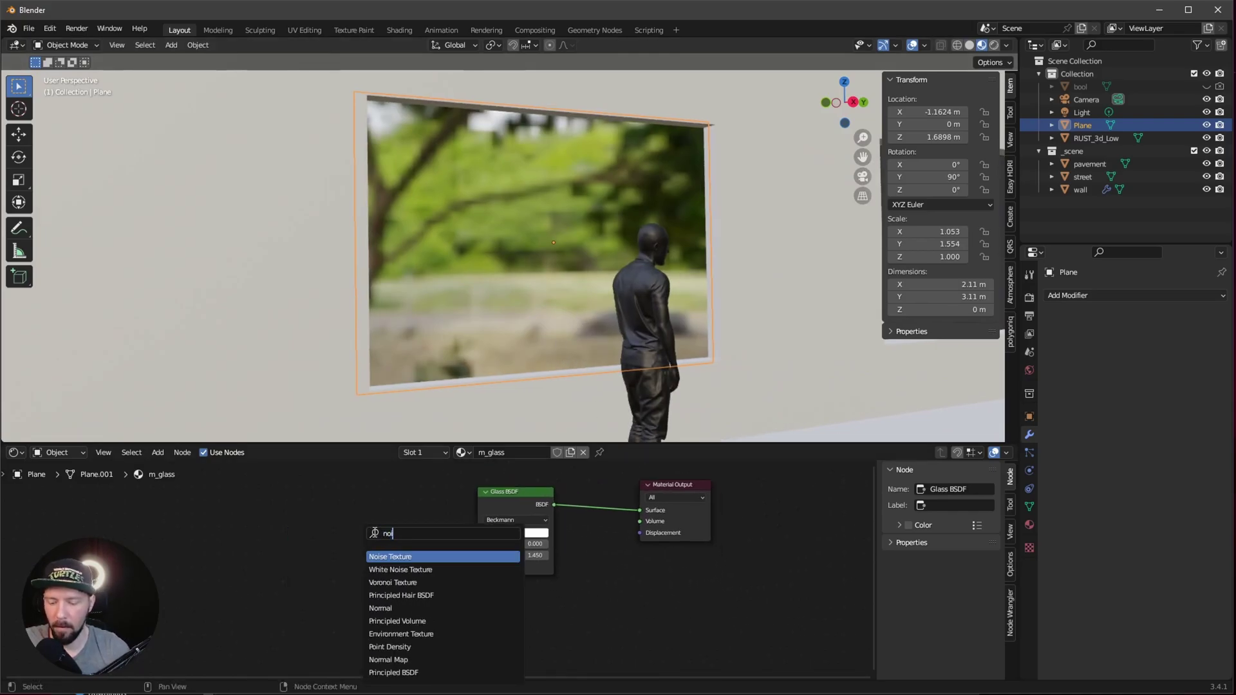
left_click(407, 556)
left_click(262, 569)
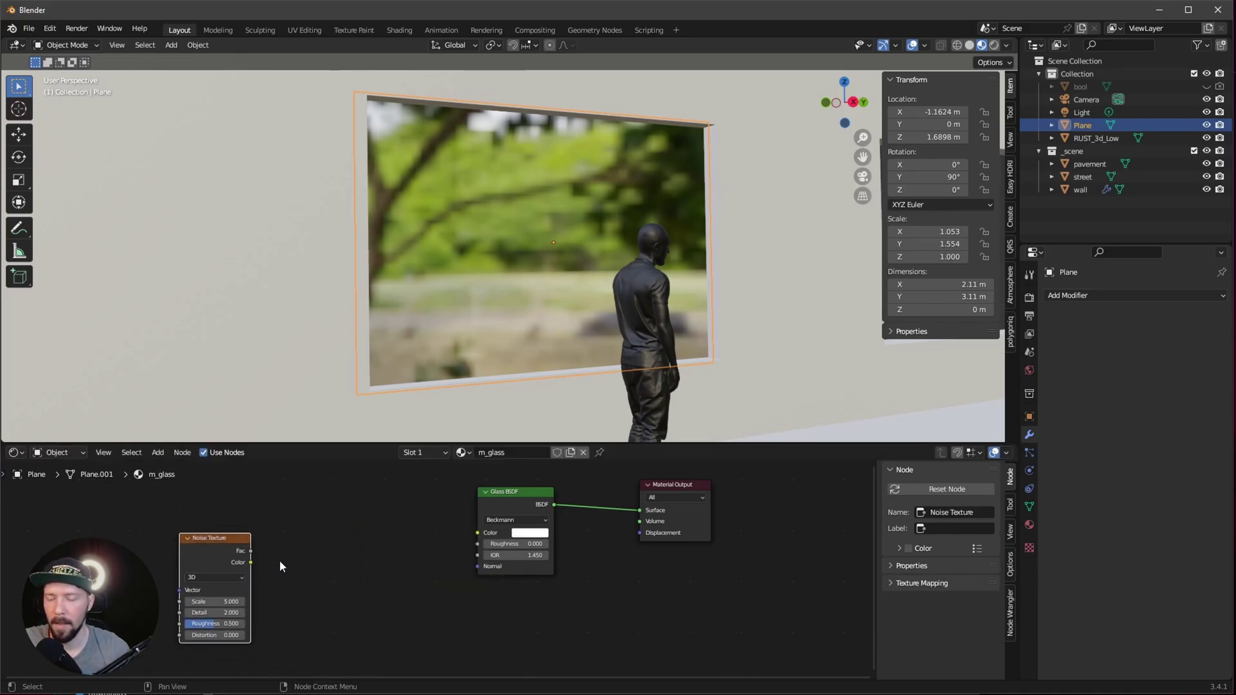
mouse_move(566, 339)
middle_mouse_down()
mouse_move(536, 342)
mouse_move(582, 334)
middle_mouse_up()
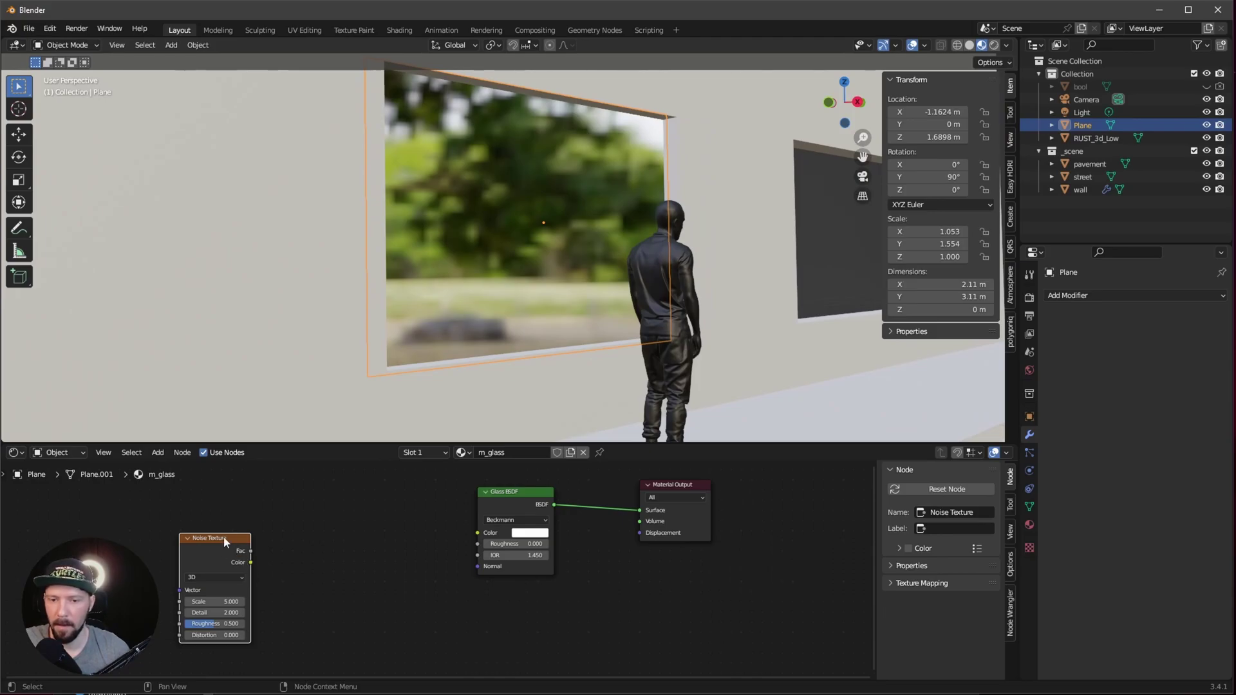
- Insert a ColorRamp node fed by the Noise Texture's Color and connect its Color output to the Glass BSDF's Roughness
left_click_drag(250, 562, 352, 537)
type("color ramp")
key("Return")
left_click_drag(420, 536, 477, 543)
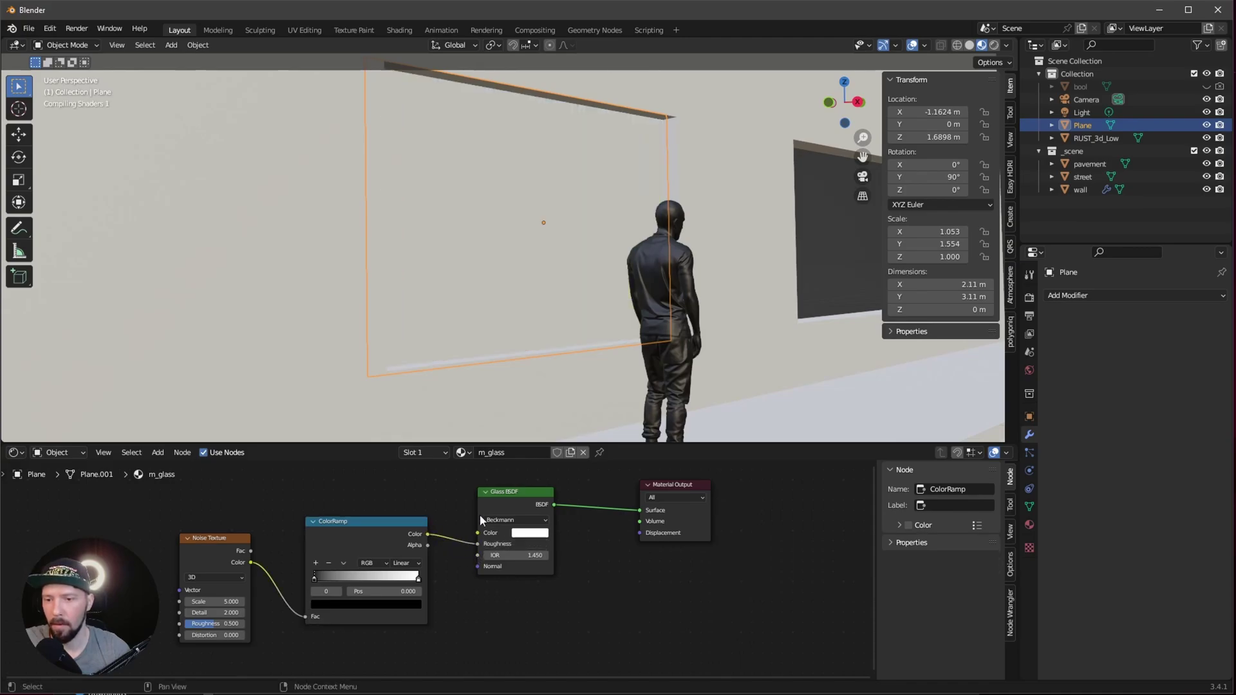
middle_click_drag(588, 368, 570, 296, "ctrl")
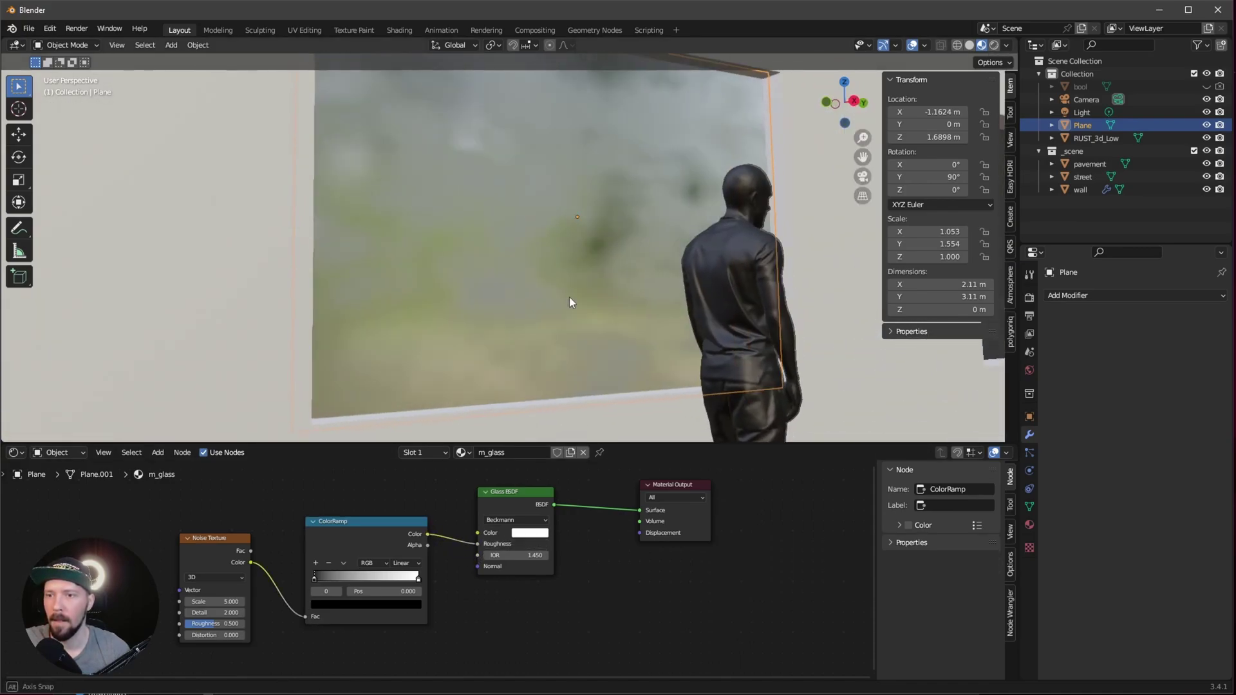
- Set the Noise Texture's Scale to 4 and shift the ColorRamp's black stop to about 0.332
scroll(270, 634, "up", 2)
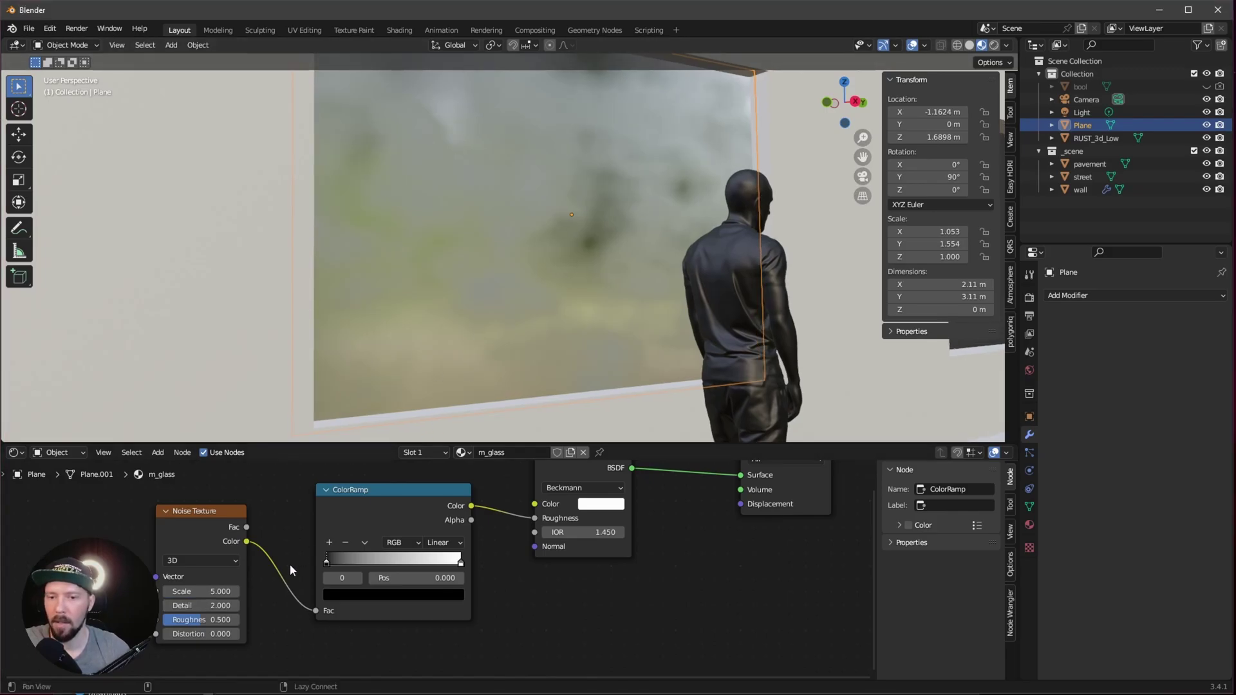
double_click(232, 590)
type("4")
key("Return")
middle_click_drag(492, 278, 528, 335, "ctrl")
left_click_drag(328, 564, 372, 563)
middle_click_drag(523, 326, 620, 250)
- Rename the glass plane as window and duplicate it about 2.4 m along the Y axis
double_click(1082, 124)
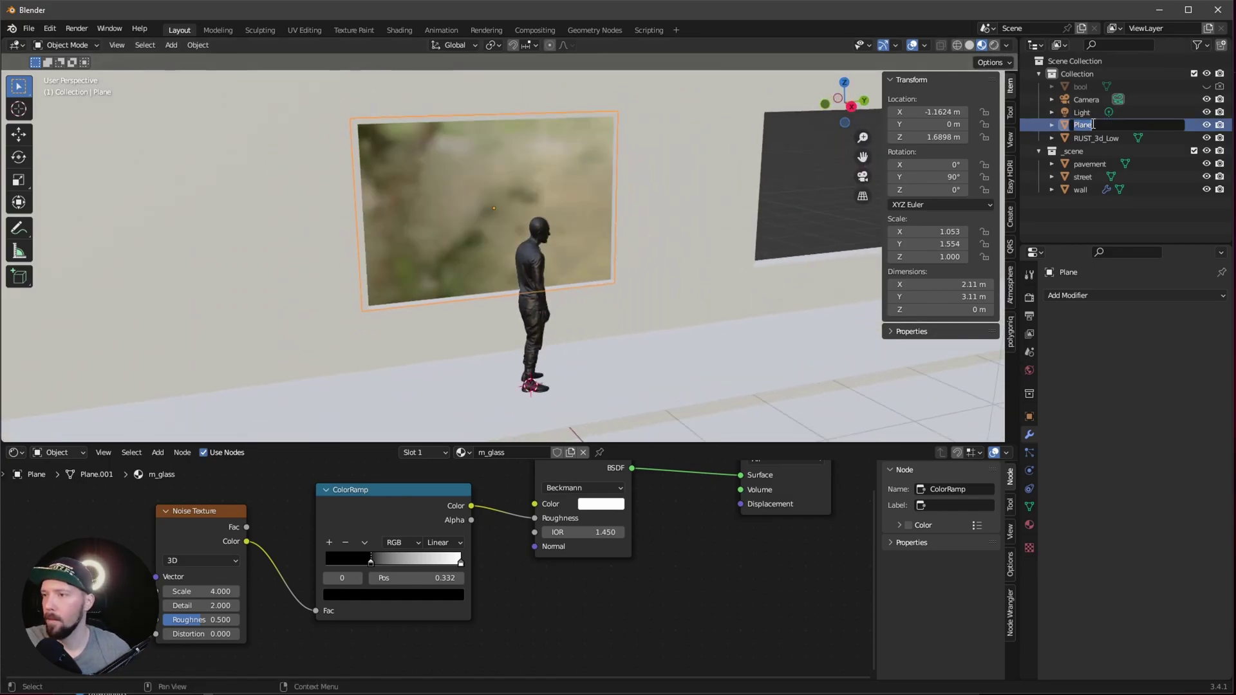
key("Return")
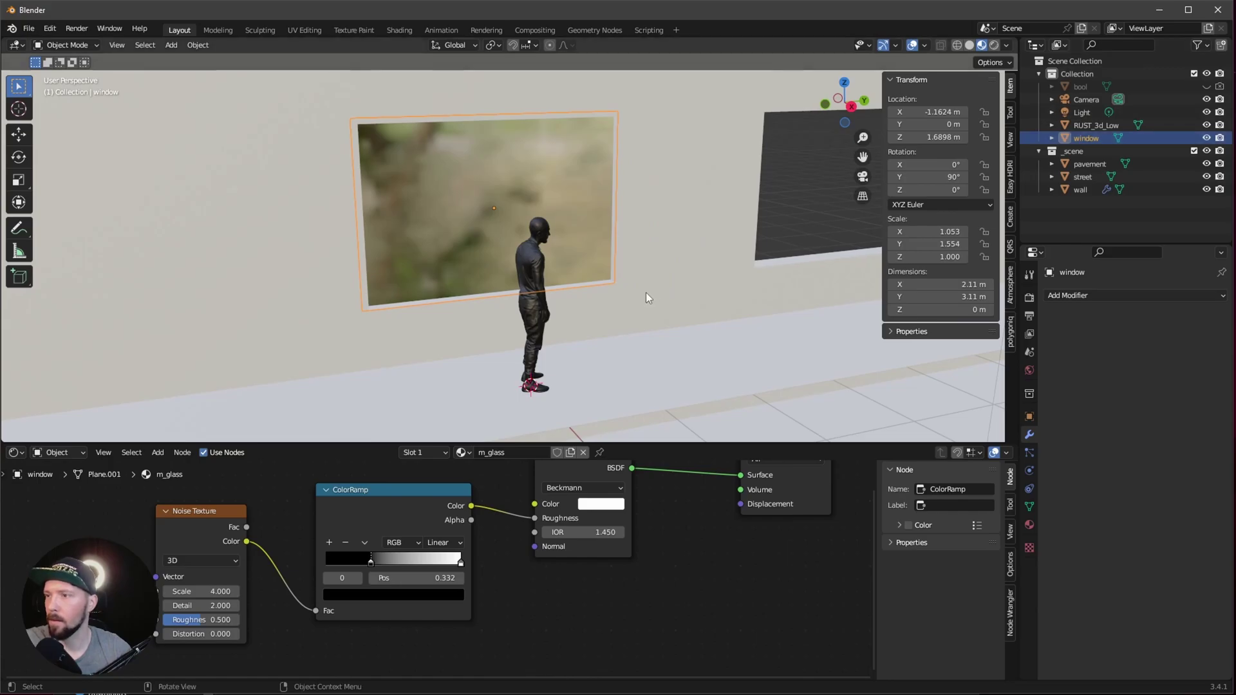
key("shift+d")
key("y")
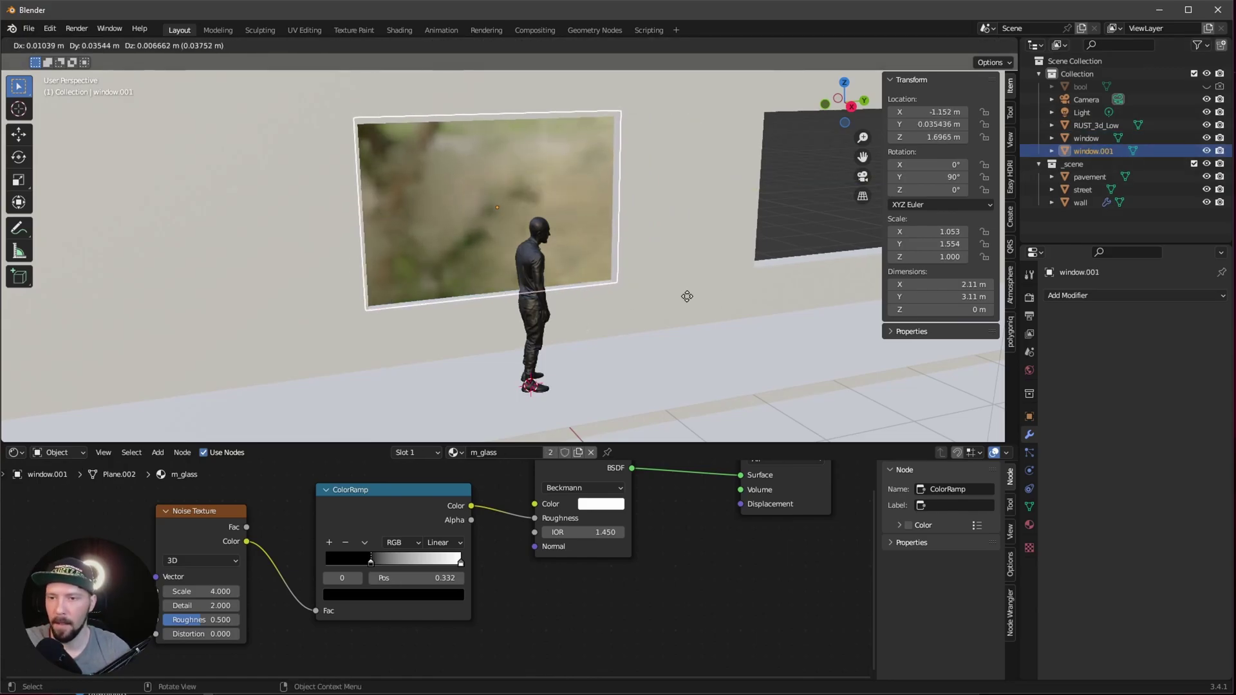
left_click(862, 253)
left_click(864, 252)
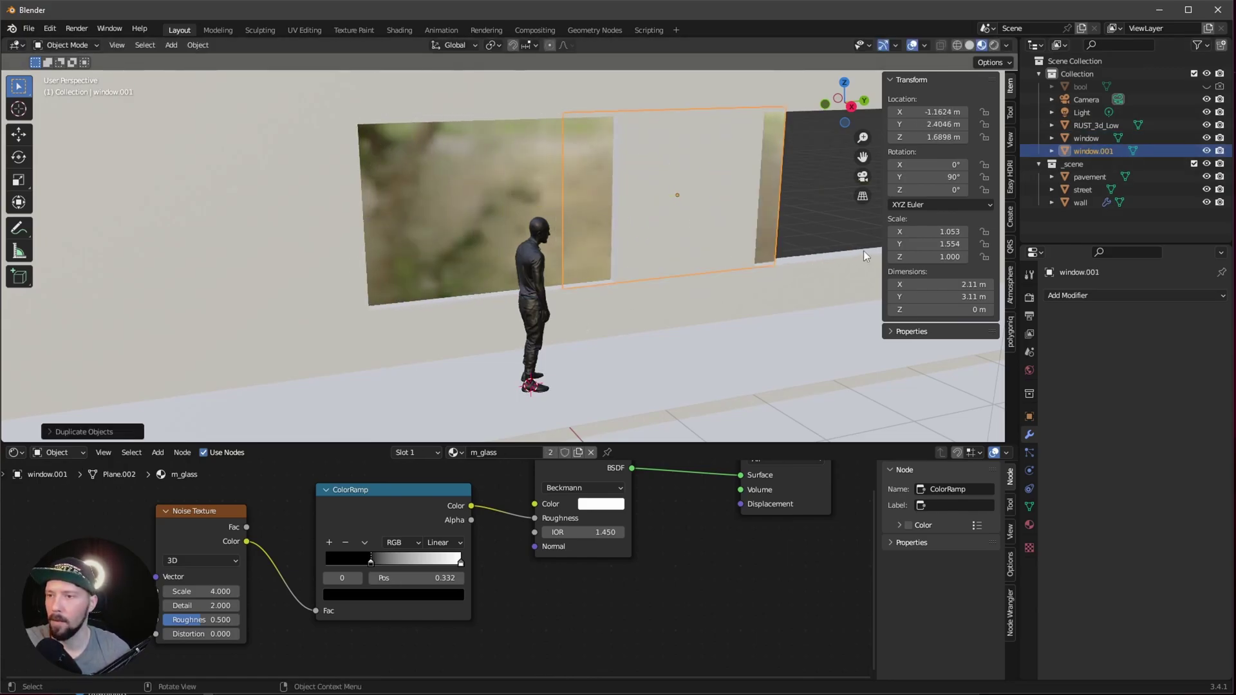
- Move the duplicated window pane along Y to about 5.05 m so it fills the second wall opening
middle_click_drag(782, 275, 601, 319, "shift")
key("g")
key("y")
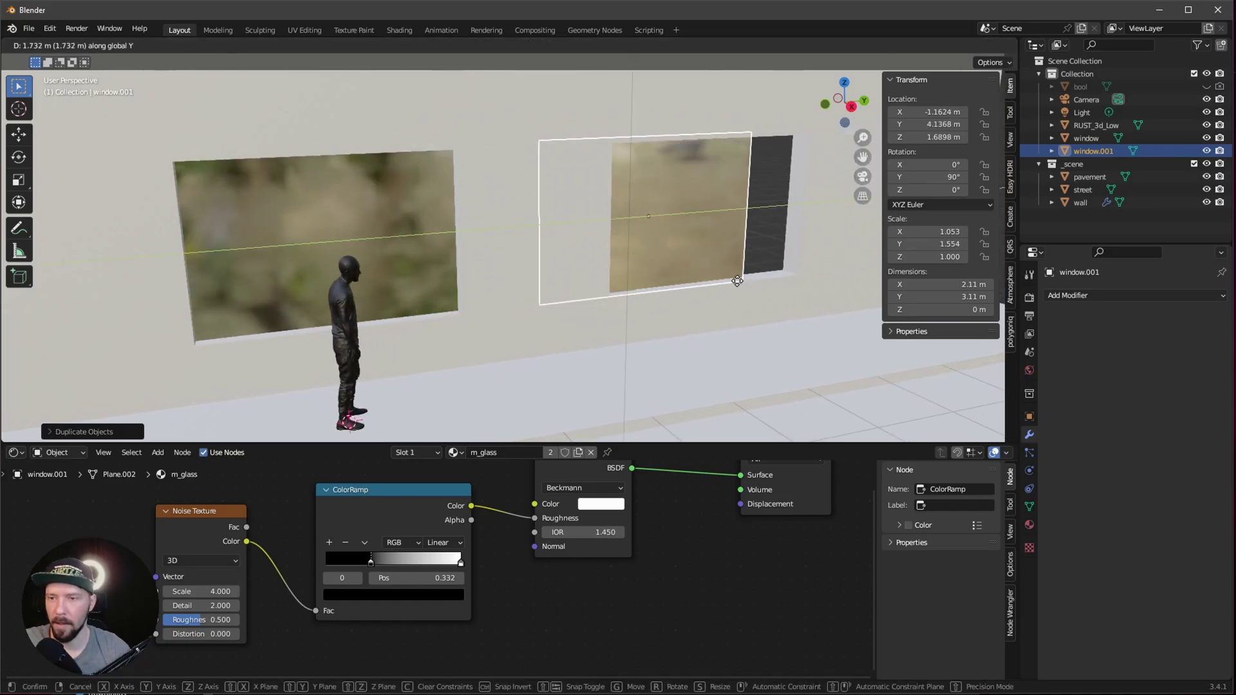
left_click(800, 265)
middle_click_drag(801, 265, 778, 268)
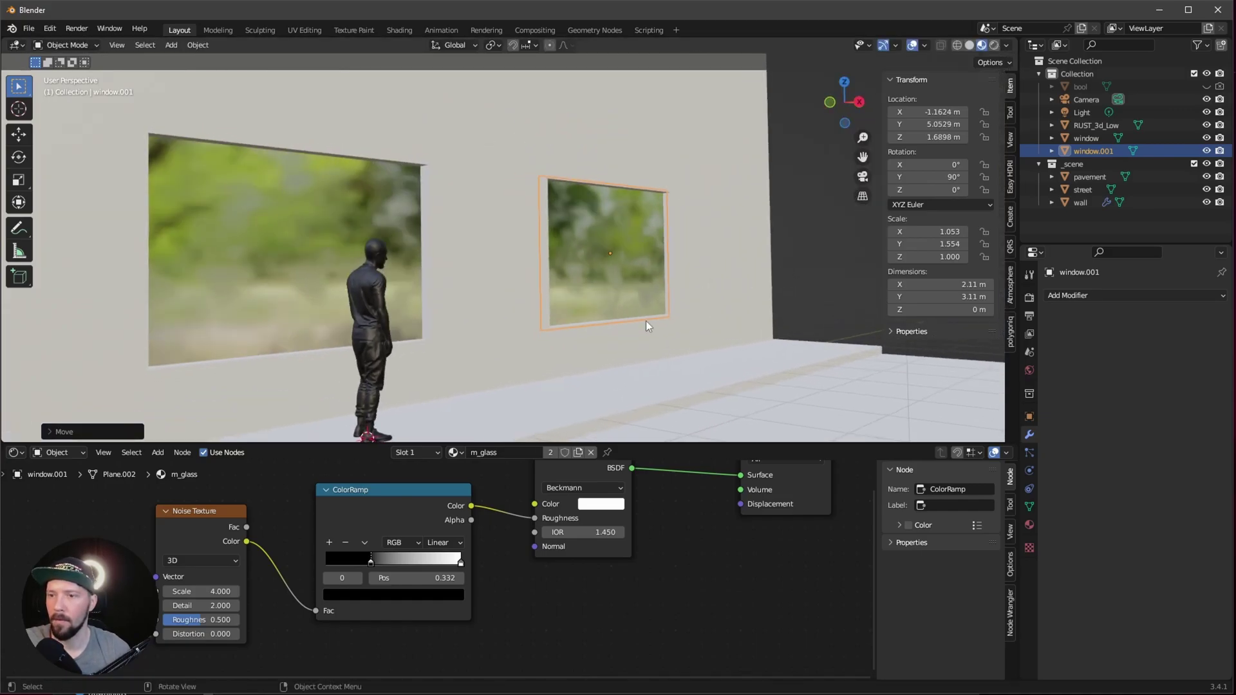
- Select the camera, look through it and set its location to X 6 m, Y -12 m, Z 1 m
middle_click_drag(658, 315, 879, 171)
left_click(651, 341)
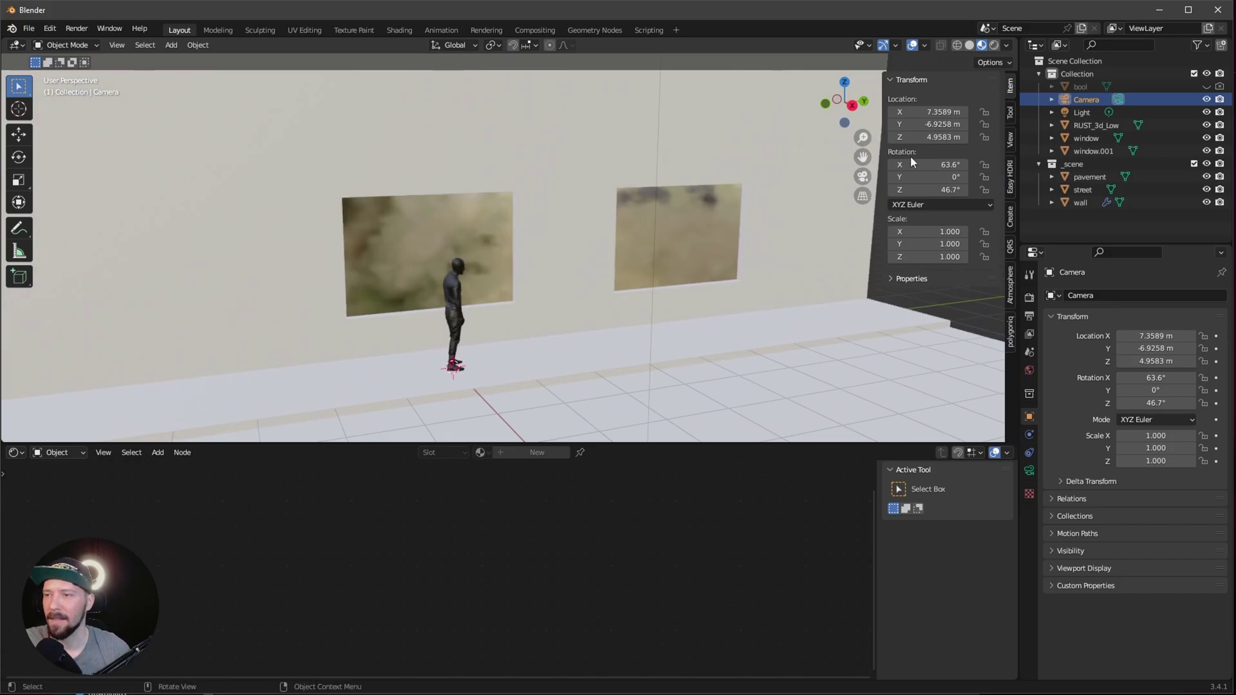
scroll(620, 287, "down", 3)
middle_click_drag(620, 287, 713, 218, "shift")
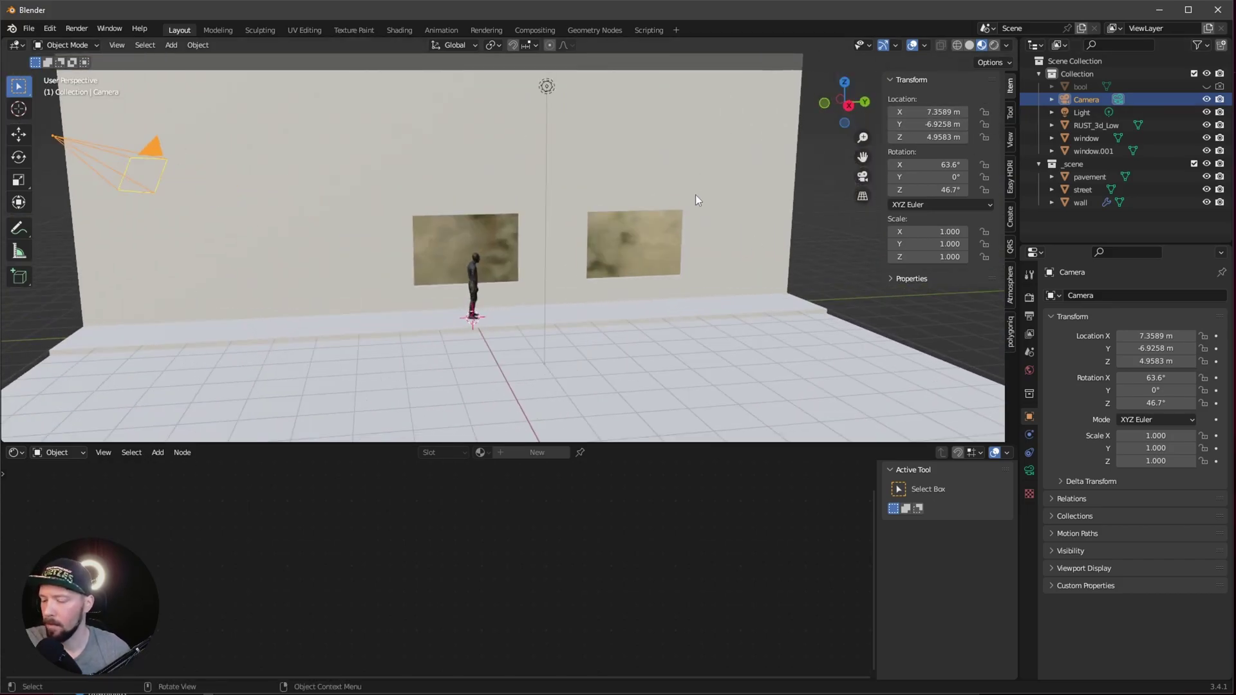
key("KP_0")
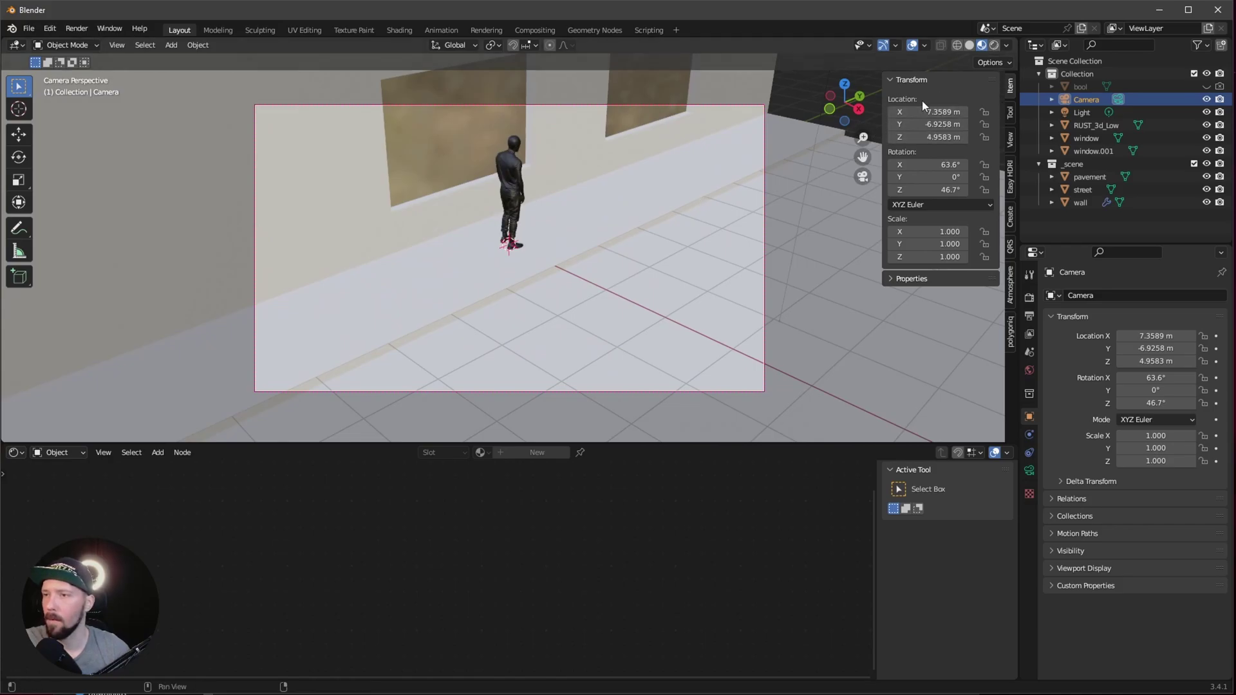
left_click(935, 110)
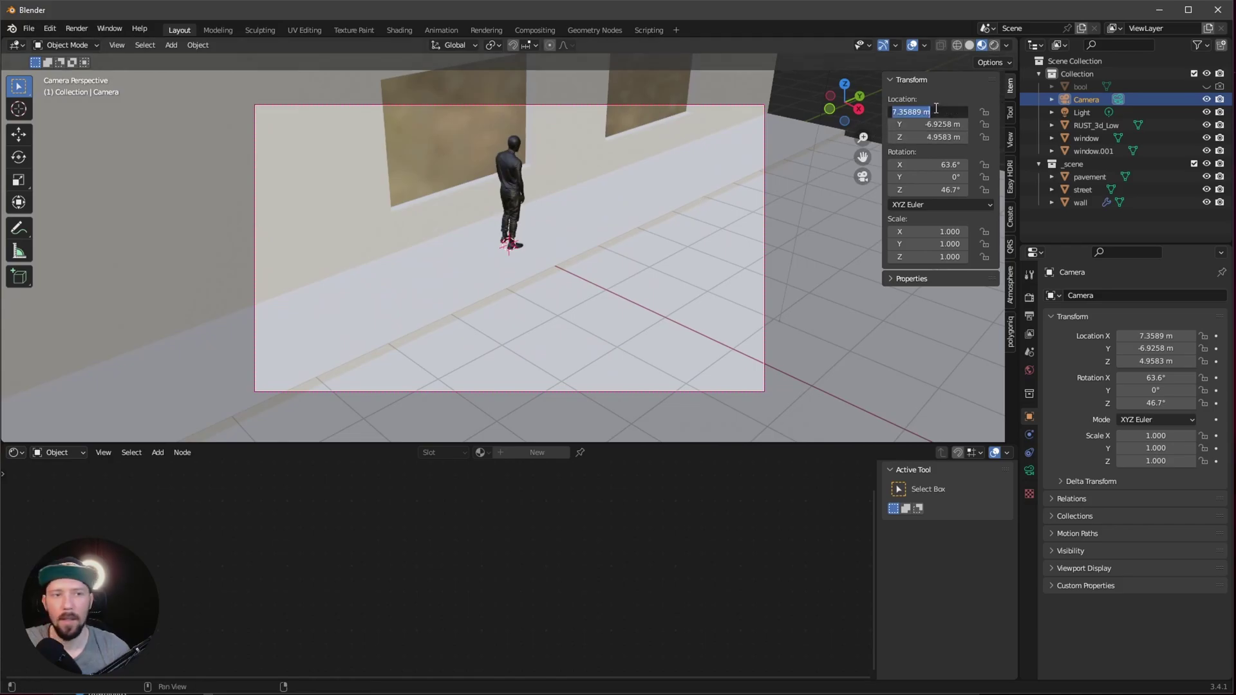
type("6")
key("Tab")
type("-12")
key("Tab")
type("1")
key("Tab")
- Set the camera's rotation to X 90°, Y 0°, Z 20°
type("9")
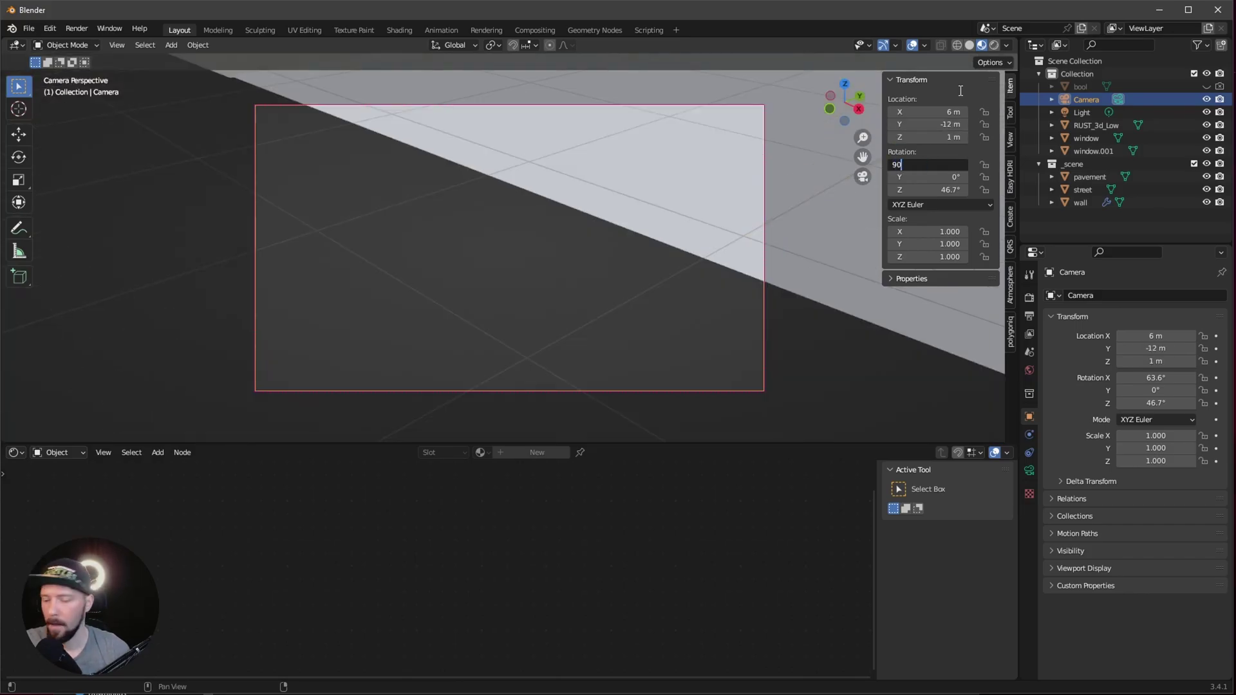
type("0")
key("Tab")
type("0")
key("Tab")
type("20")
key("Return")
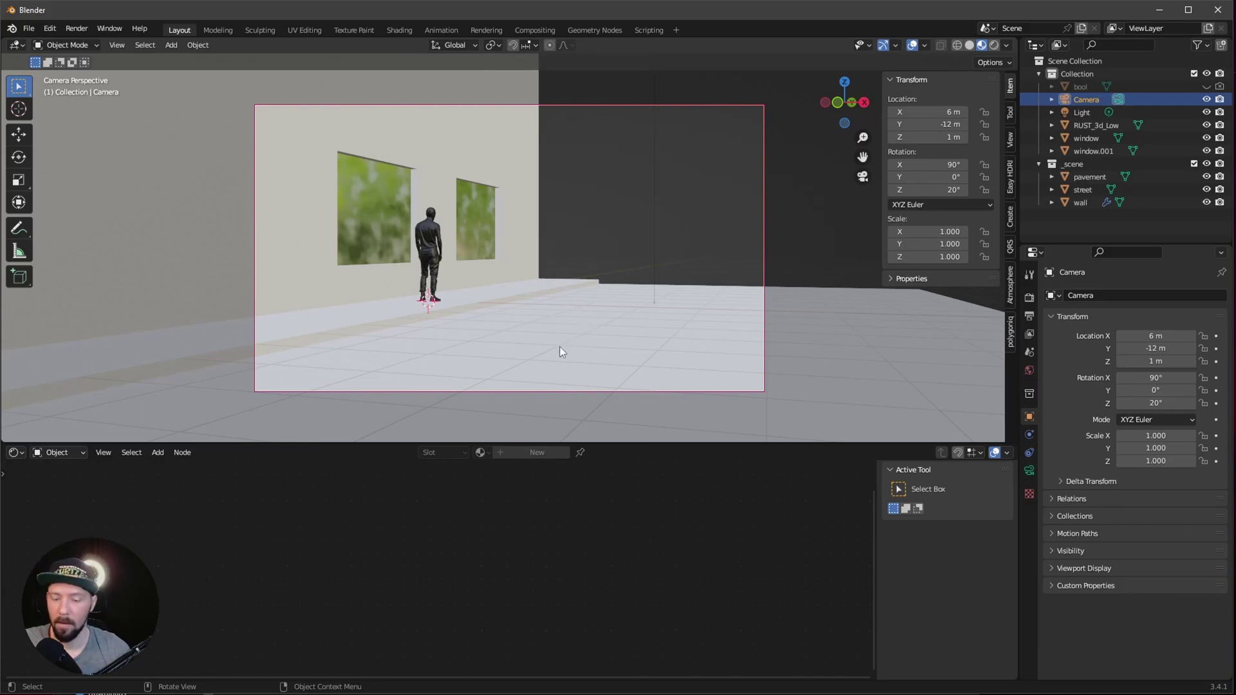
- Split the 3D viewport into two side-by-side views and shrink the Shader Editor beneath them to a thin strip
left_click_drag(1015, 38, 482, 161)
left_click_drag(285, 445, 275, 645)
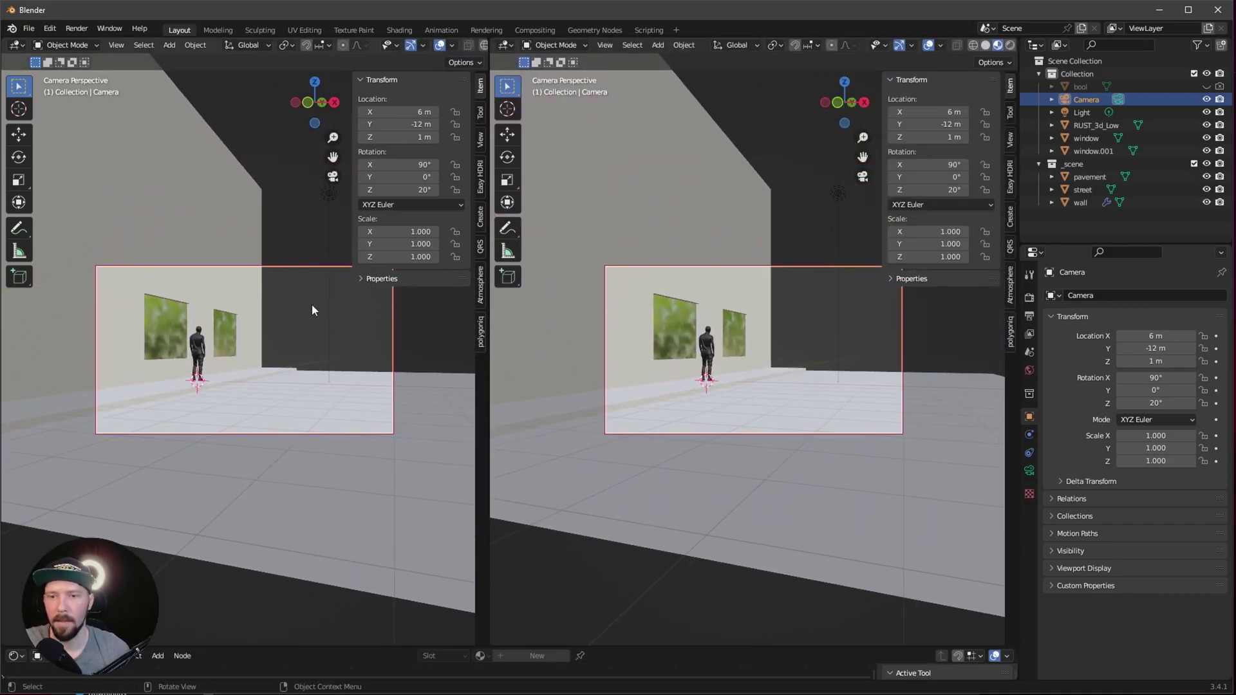
- Switch the first 3D viewport to Rendered shading and hide its sidebar and overlays for a clean camera preview
key("z")
left_click(233, 330)
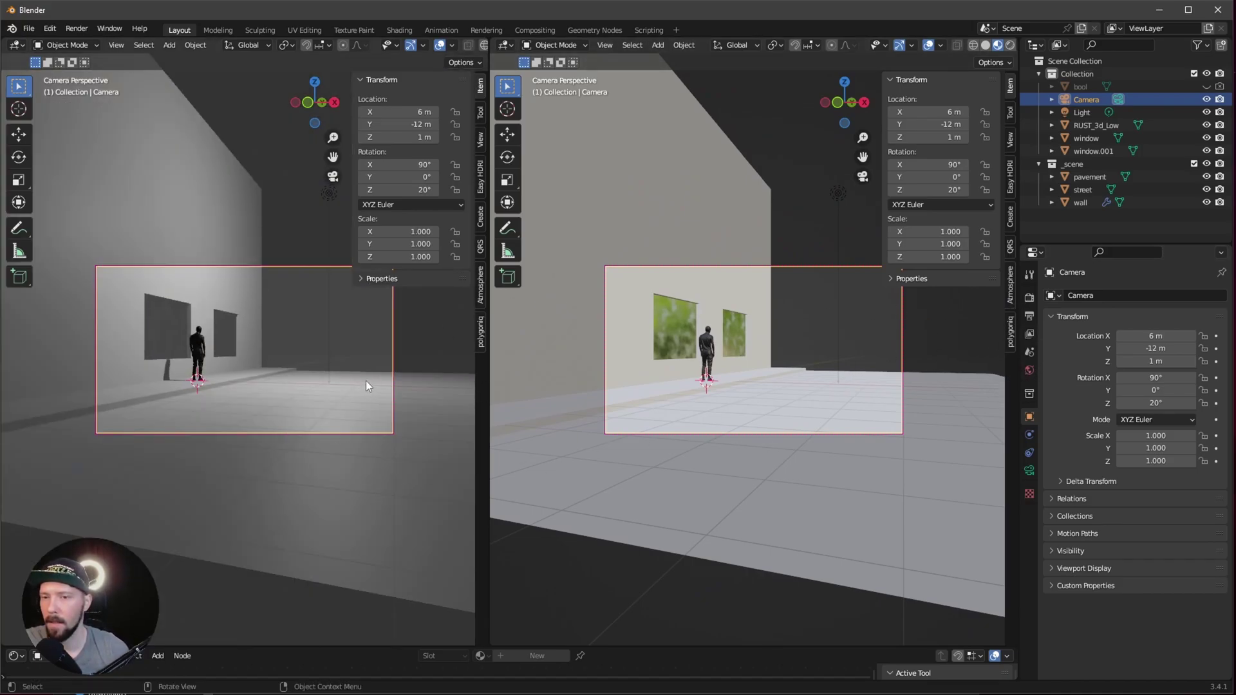
key("n")
left_click(440, 45)
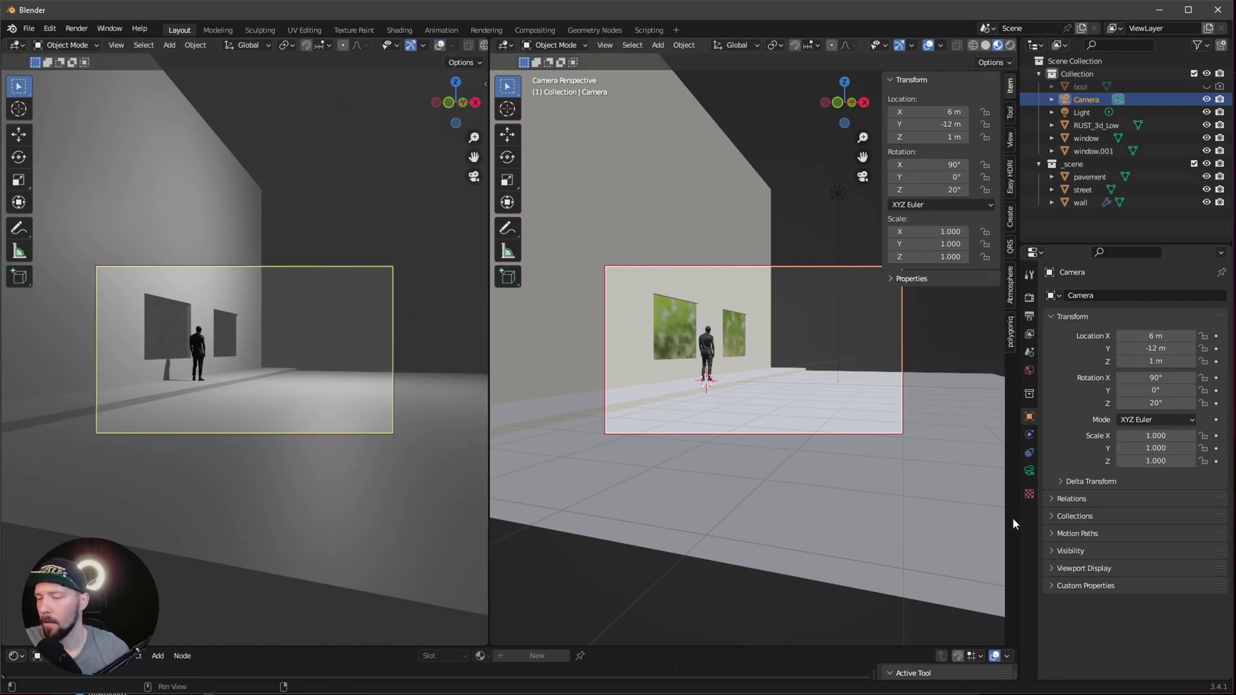
- Set the render engine to Cycles with GPU Compute as the device
left_click(1029, 298)
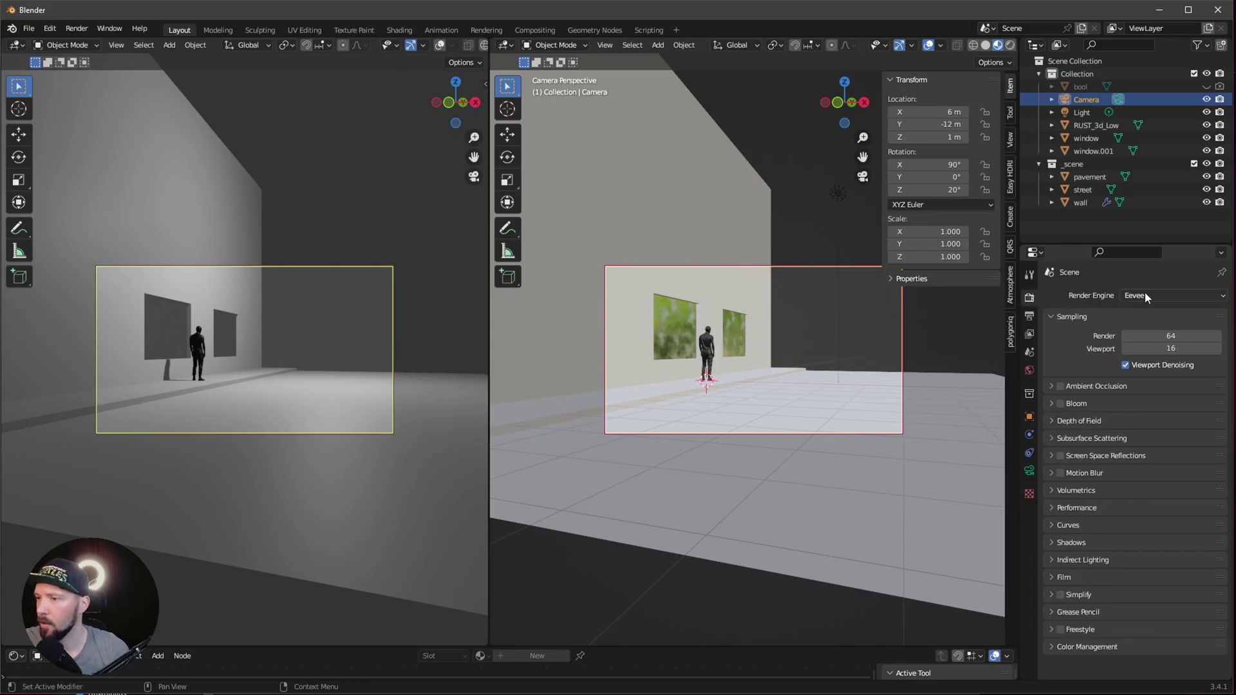
left_click(1148, 292)
left_click(1157, 343)
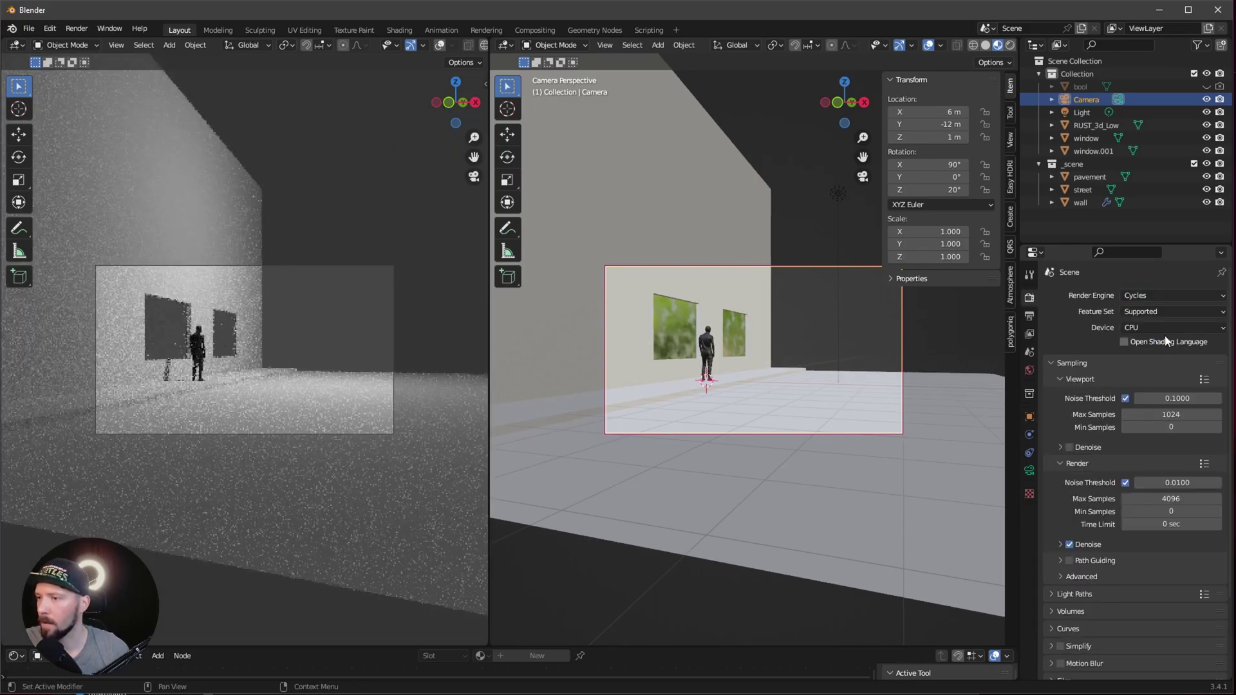
left_click(1119, 327)
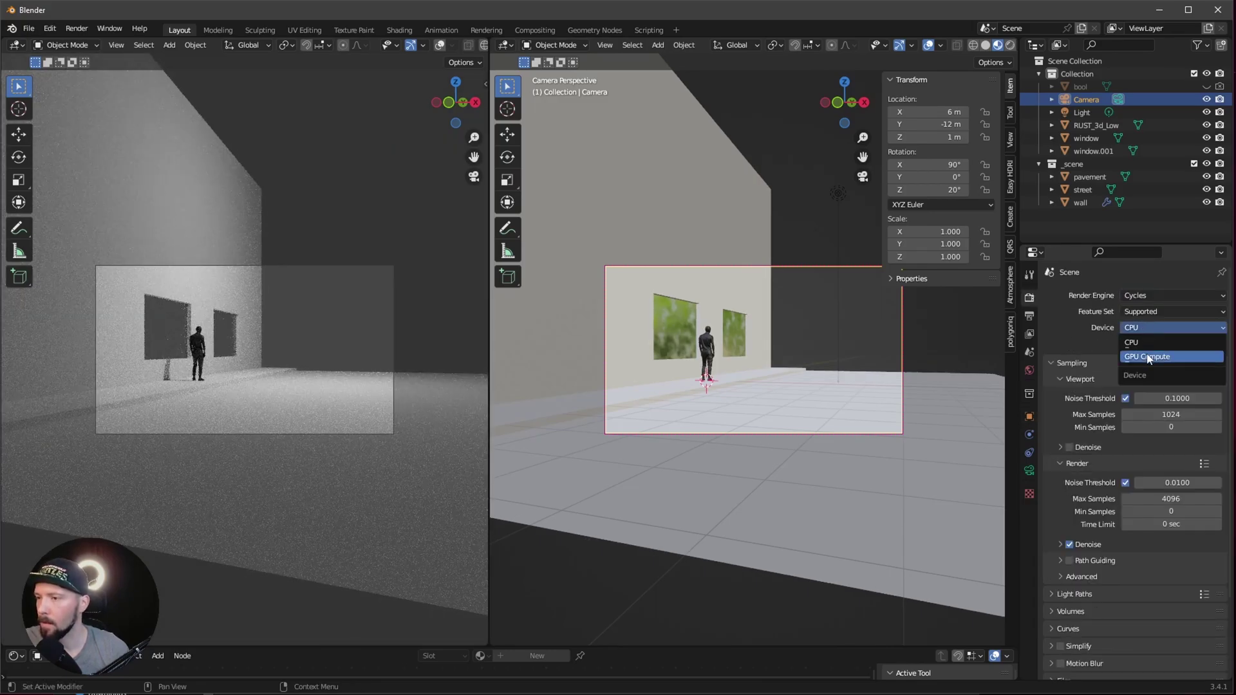
left_click(1148, 358)
- Set the camera's Passepartout opacity to 1.000 in its viewport display settings
left_click(1029, 471)
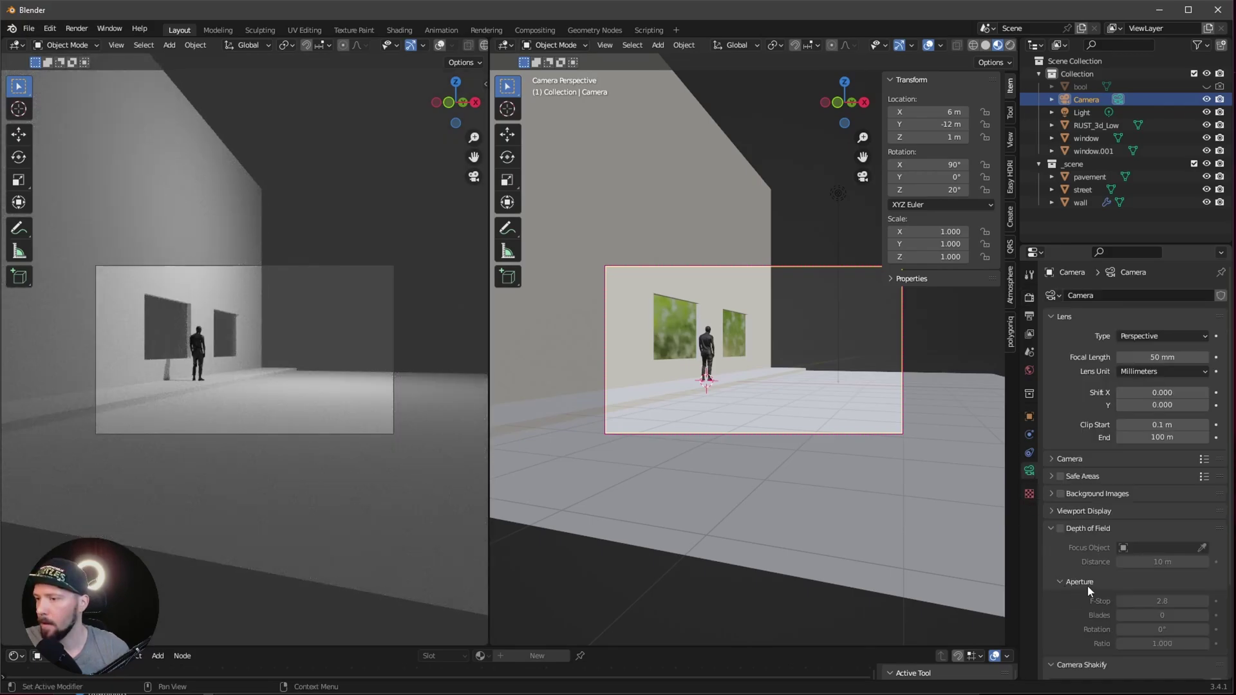
left_click(1051, 510)
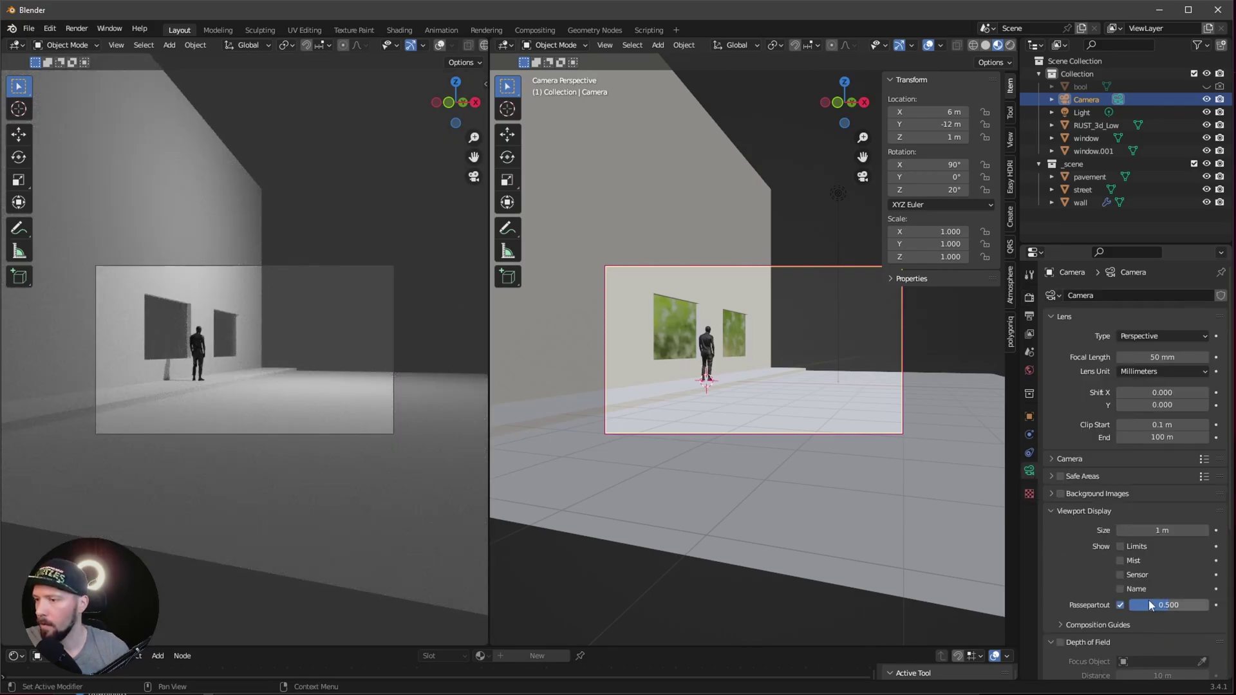
left_click_drag(1168, 607, 1206, 607)
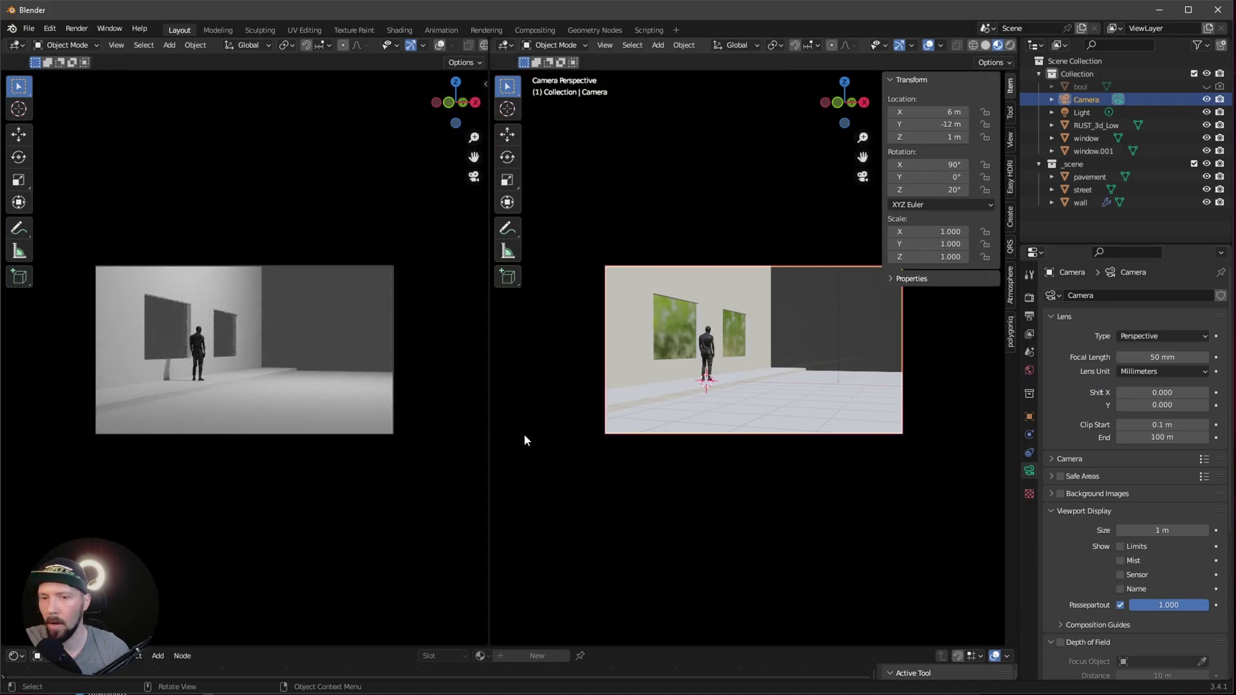
- Leave the camera view in the second viewport and display it in Solid shading with Random object colors
middle_click_drag(918, 454, 804, 357)
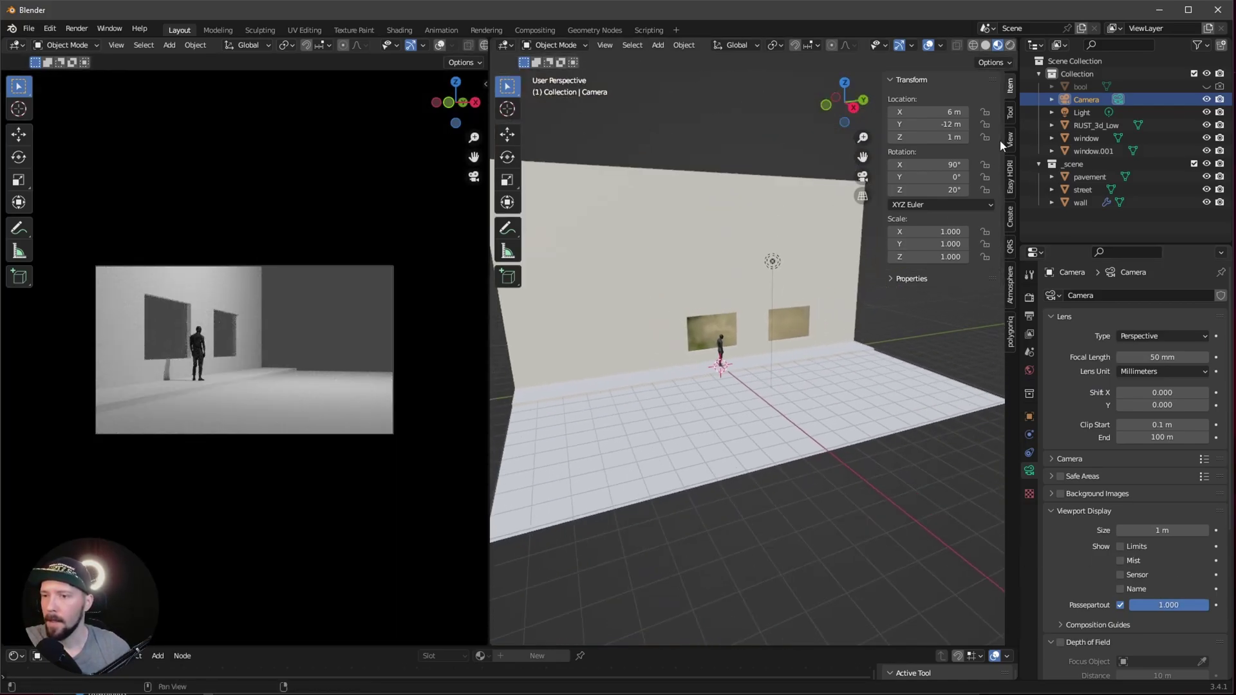
left_click(1010, 45)
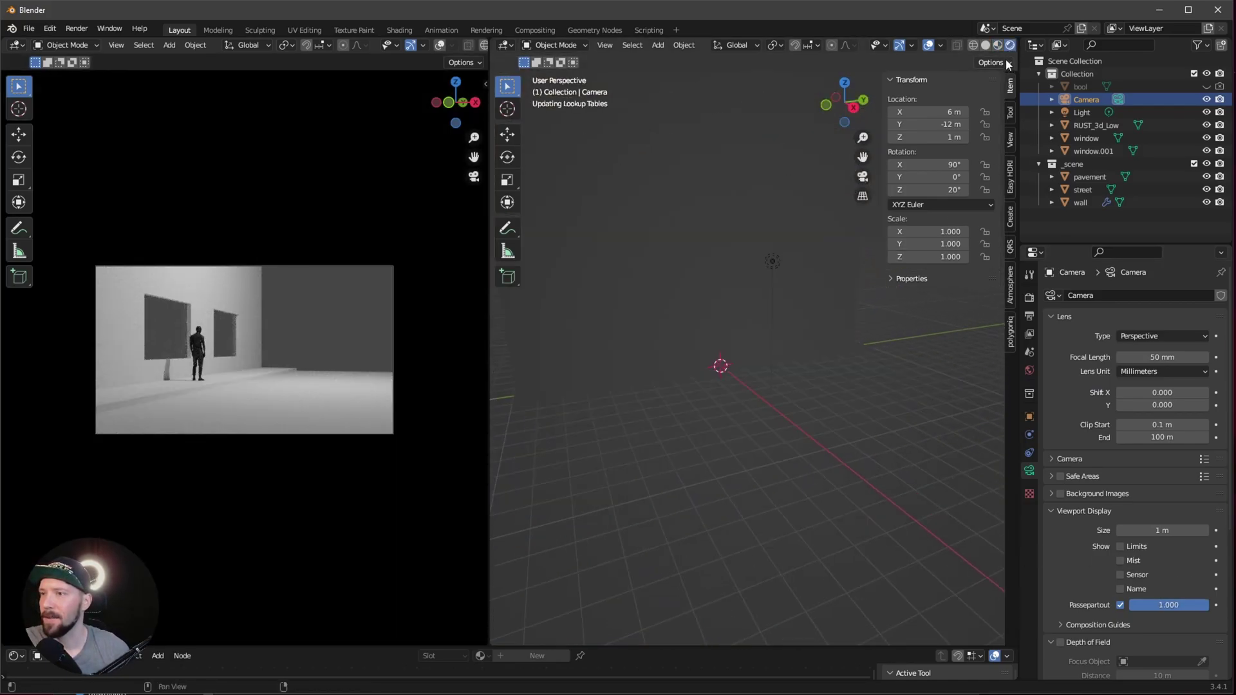
left_click(997, 46)
left_click(1007, 63)
left_click(984, 46)
left_click(1018, 45)
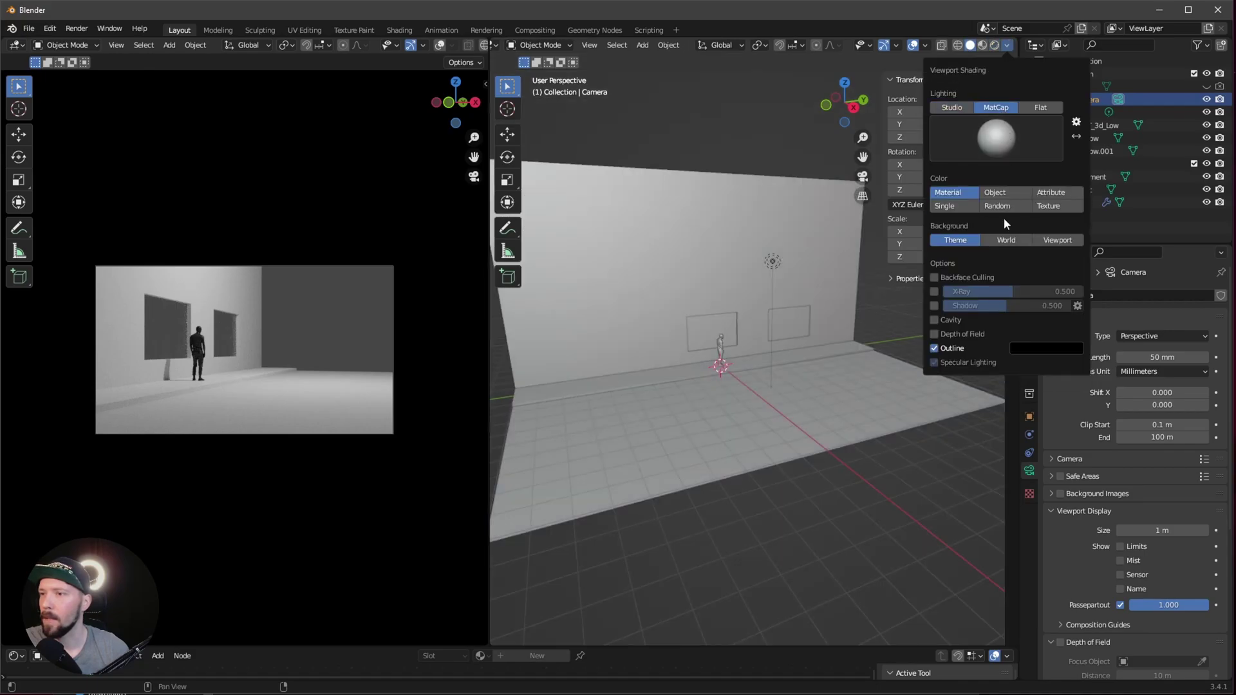
left_click(1007, 206)
- Select the point light and set its color to the warm orange hex value FFAC5B
left_click(1081, 113)
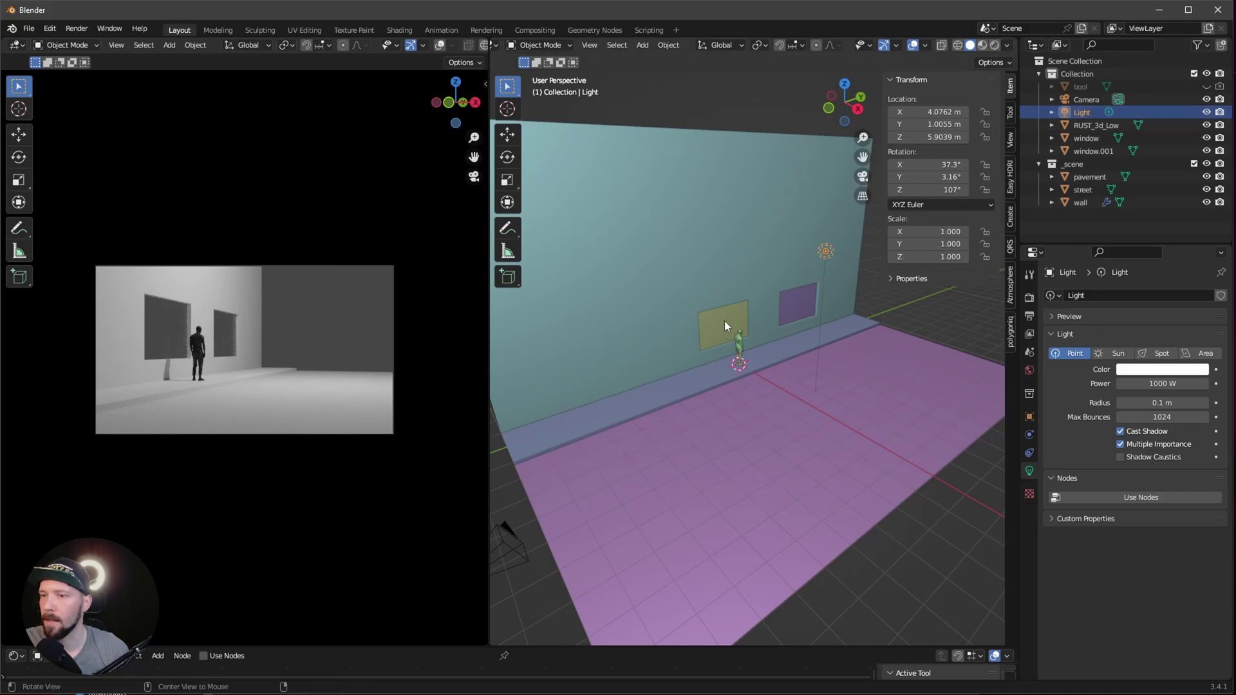
left_click(1131, 372)
left_click(1146, 327)
type("FFAC5B")
key("Return")
- Move the point light along X to about -2.95 m, behind the wall
middle_click_drag(798, 370, 826, 367)
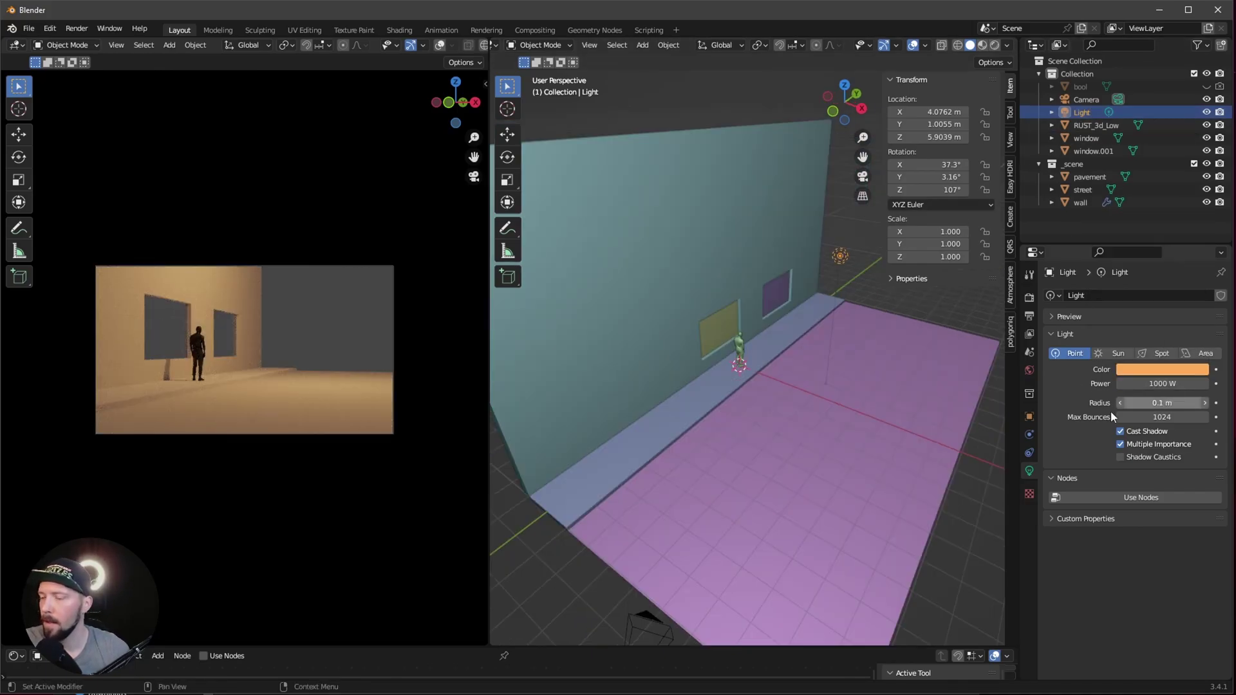
key("g")
key("x")
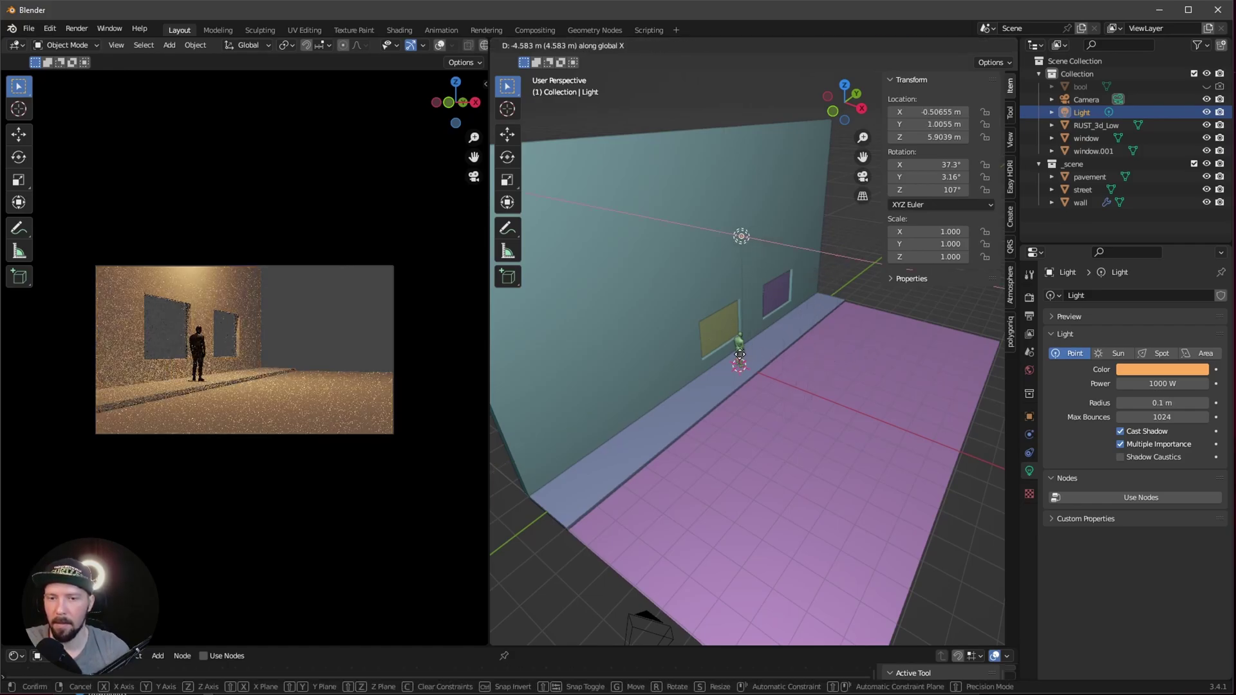
left_click(697, 357)
middle_click_drag(697, 361, 770, 342)
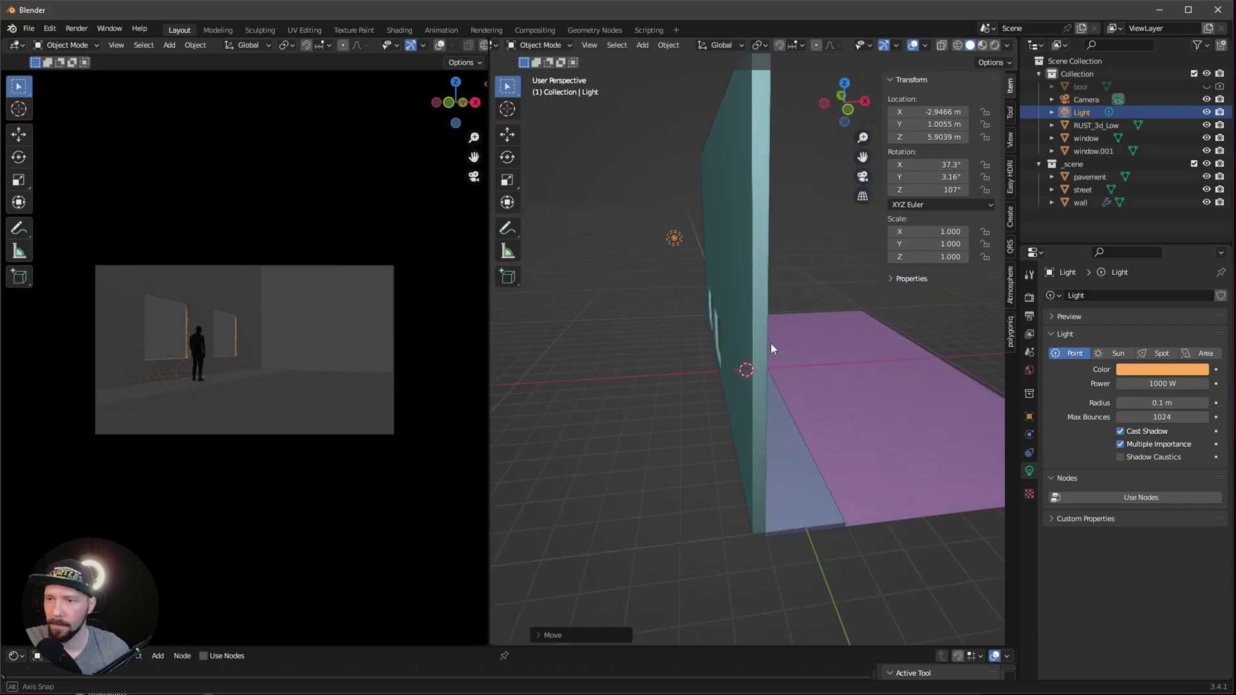
- Lower the point light along Z to about 3.32 m
key("g")
key("z")
left_click(734, 416)
middle_click_drag(735, 416, 855, 384)
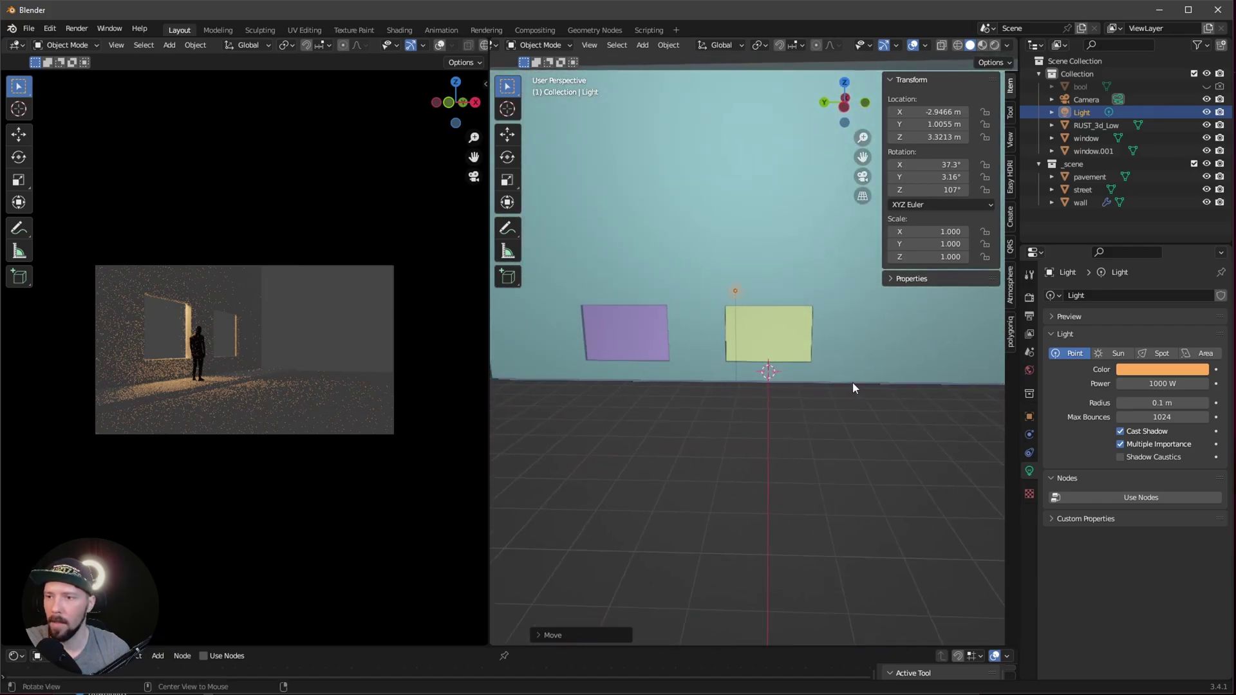
key("g")
key("x")
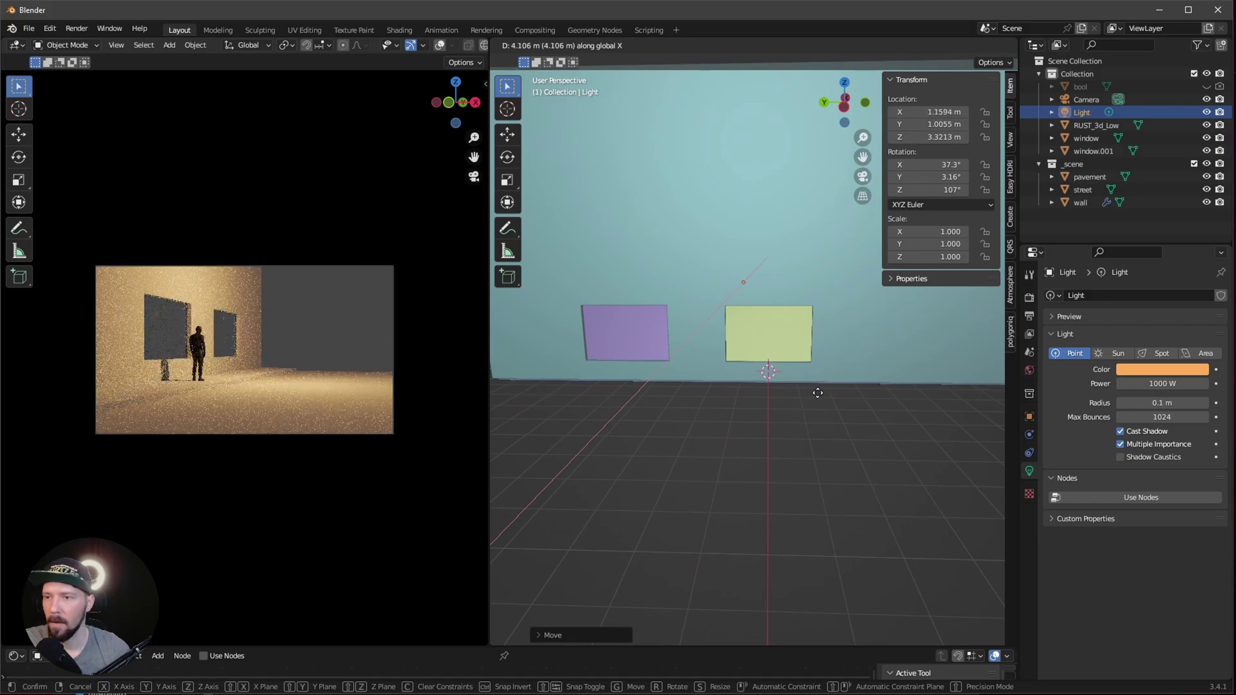
right_click(809, 392)
- Move the point light along Y to about -0.09 m and lower it along Z to about 2.54 m
middle_click_drag(808, 392, 702, 288)
middle_click_drag(731, 372, 724, 395)
key("g")
key("y")
left_click(737, 389)
scroll(736, 389, "up", 1)
middle_click_drag(592, 191, 693, 300)
key("g")
key("z")
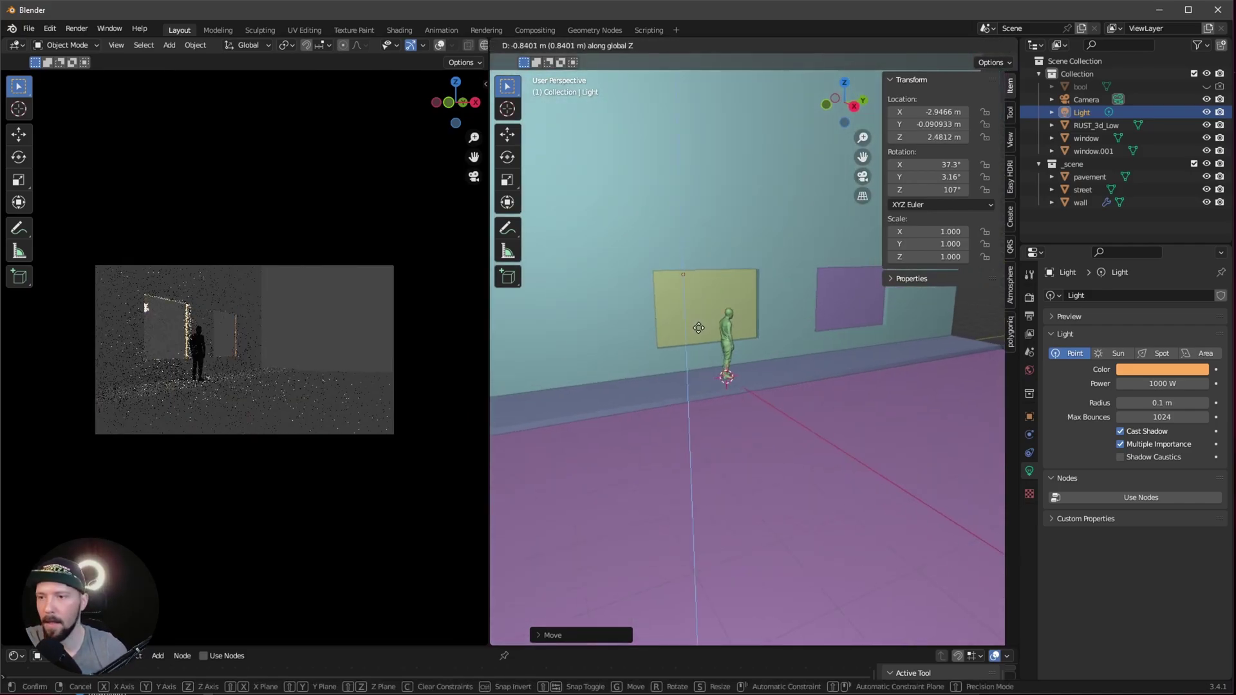
left_click(700, 326)
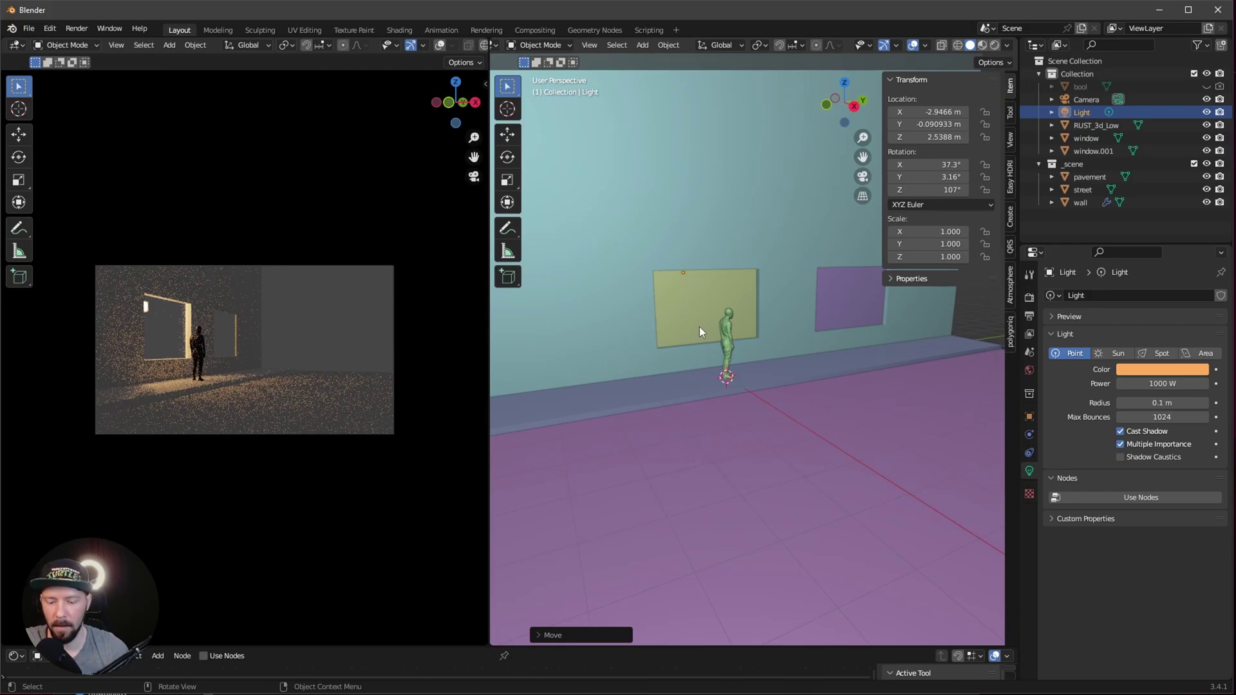
- Shift the point light along Y to about 0.54 m behind the window
key("g")
key("x")
key("Escape")
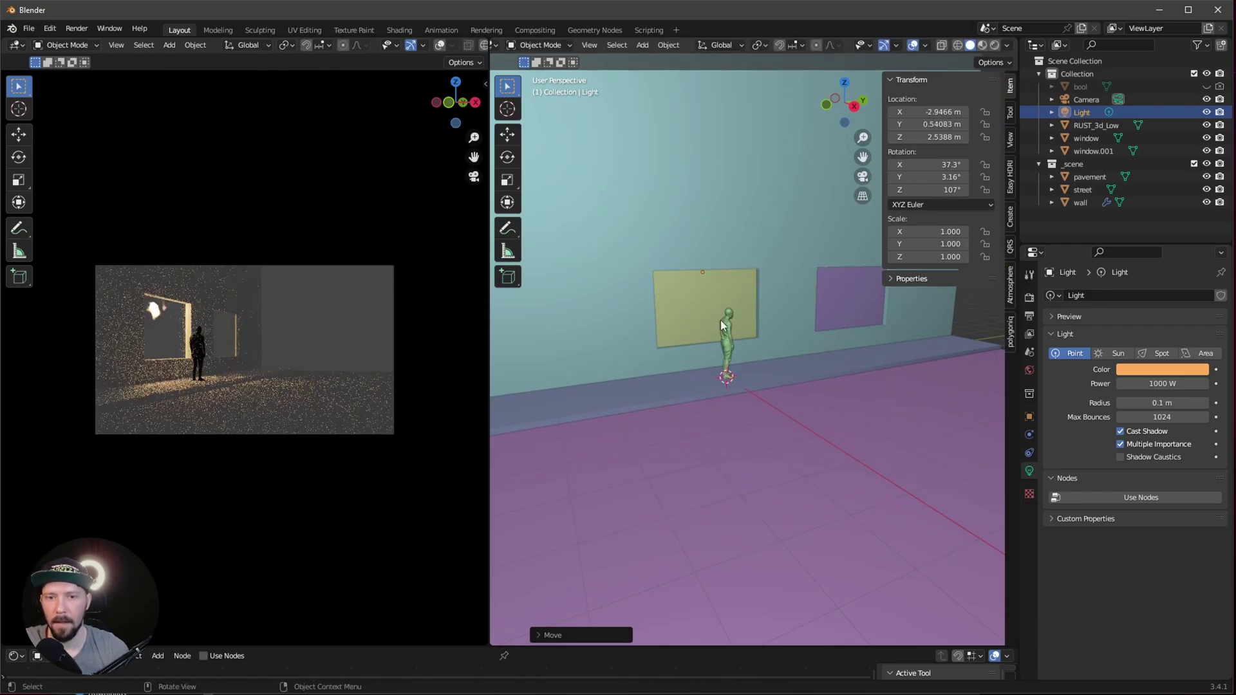
- Set the point light's radius to 1 m
left_click_drag(1161, 402, 1183, 401)
left_click(1183, 401)
type("1")
key("Return")
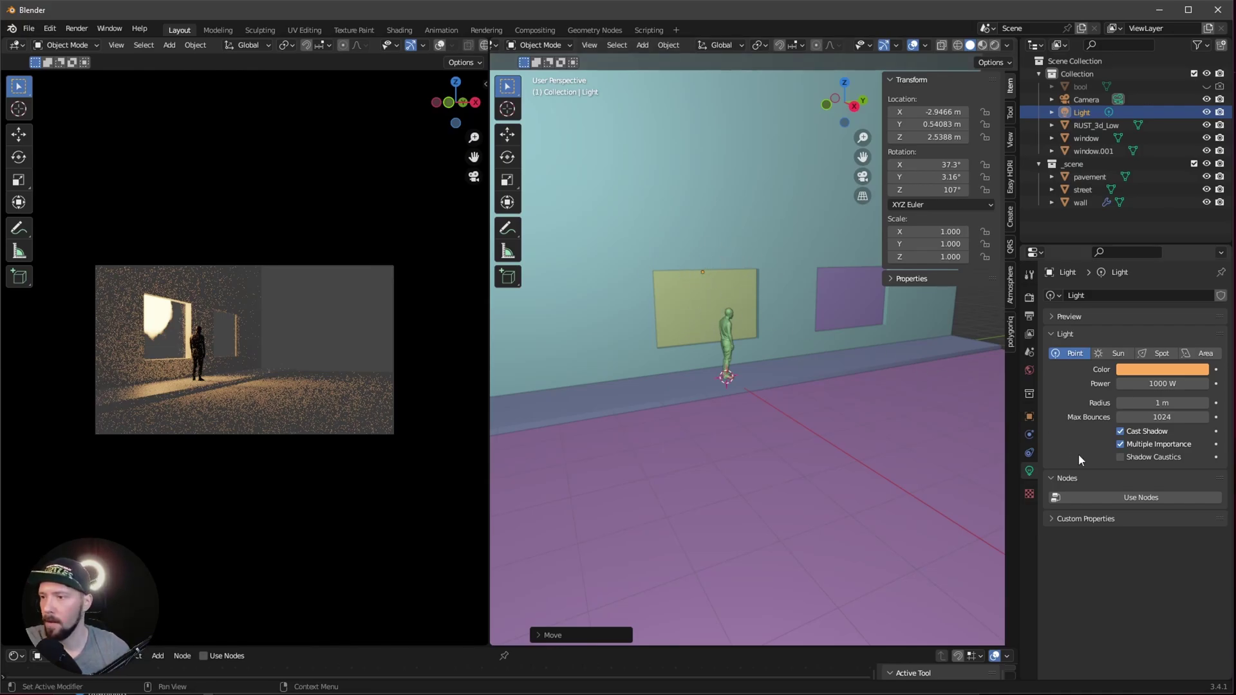
- Try disabling Transmission in the light's ray visibility and switch it back on, keeping Volume Scatter enabled
left_click(1029, 417)
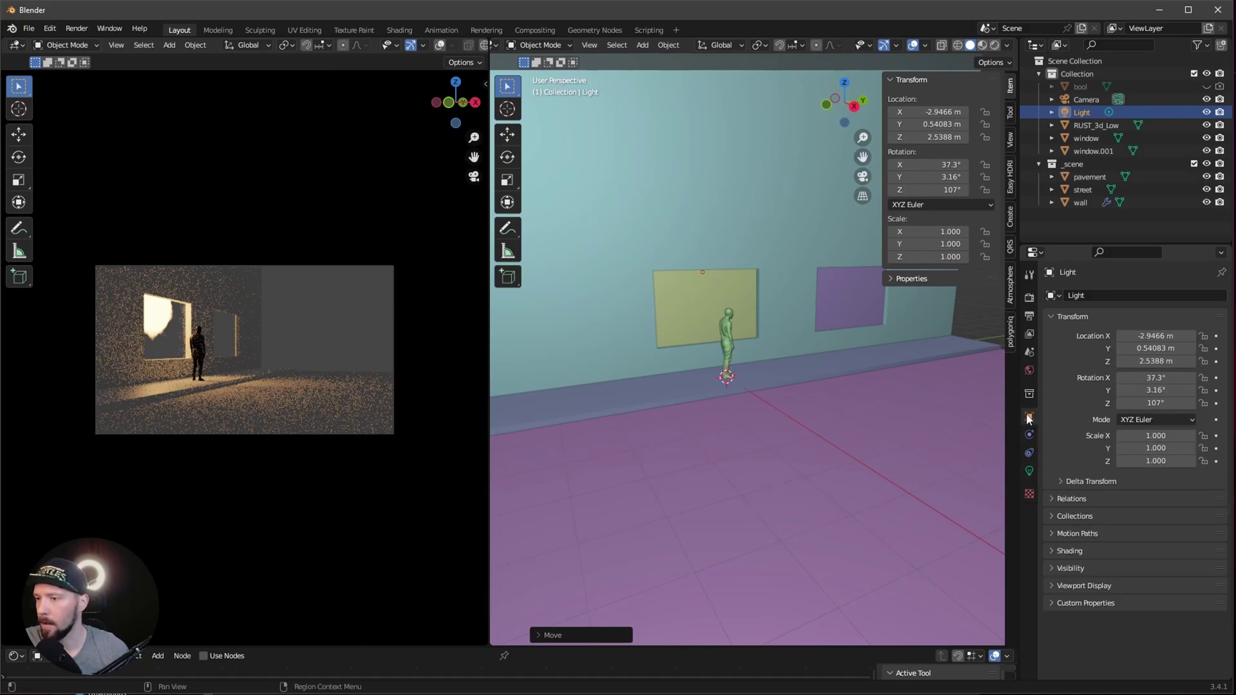
left_click(1049, 550)
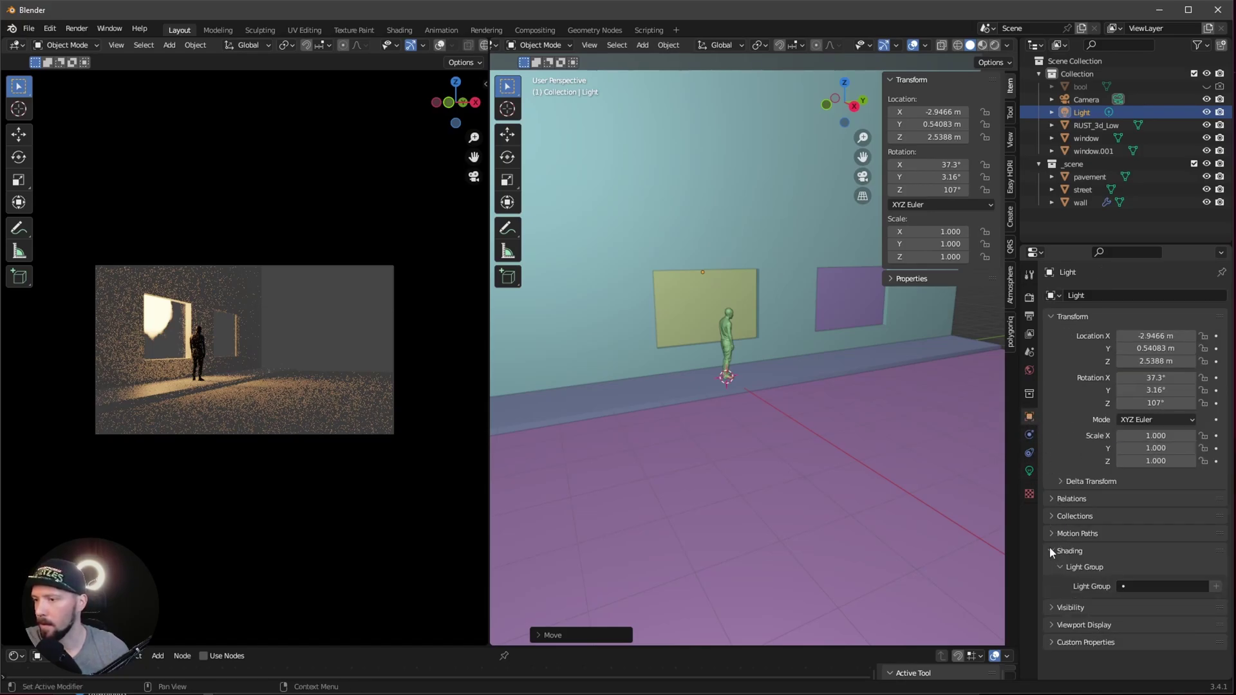
left_click(1051, 551)
left_click(1055, 568)
scroll(1088, 528, "down", 5)
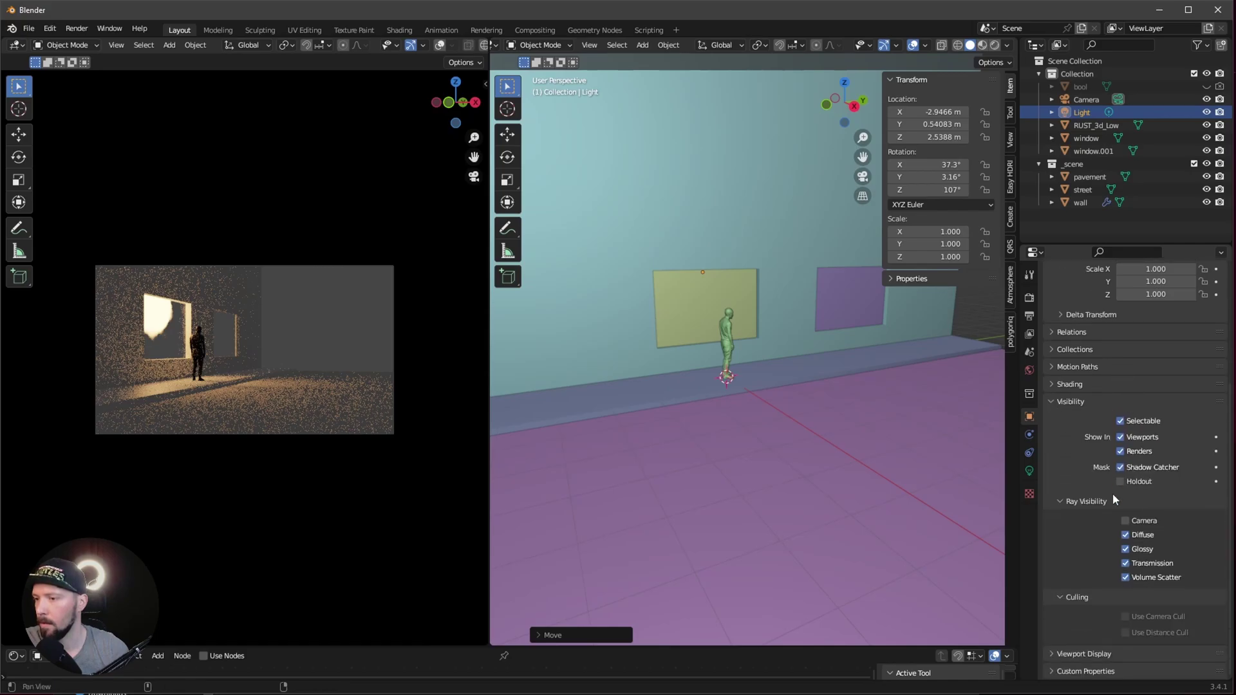
left_click(1124, 564)
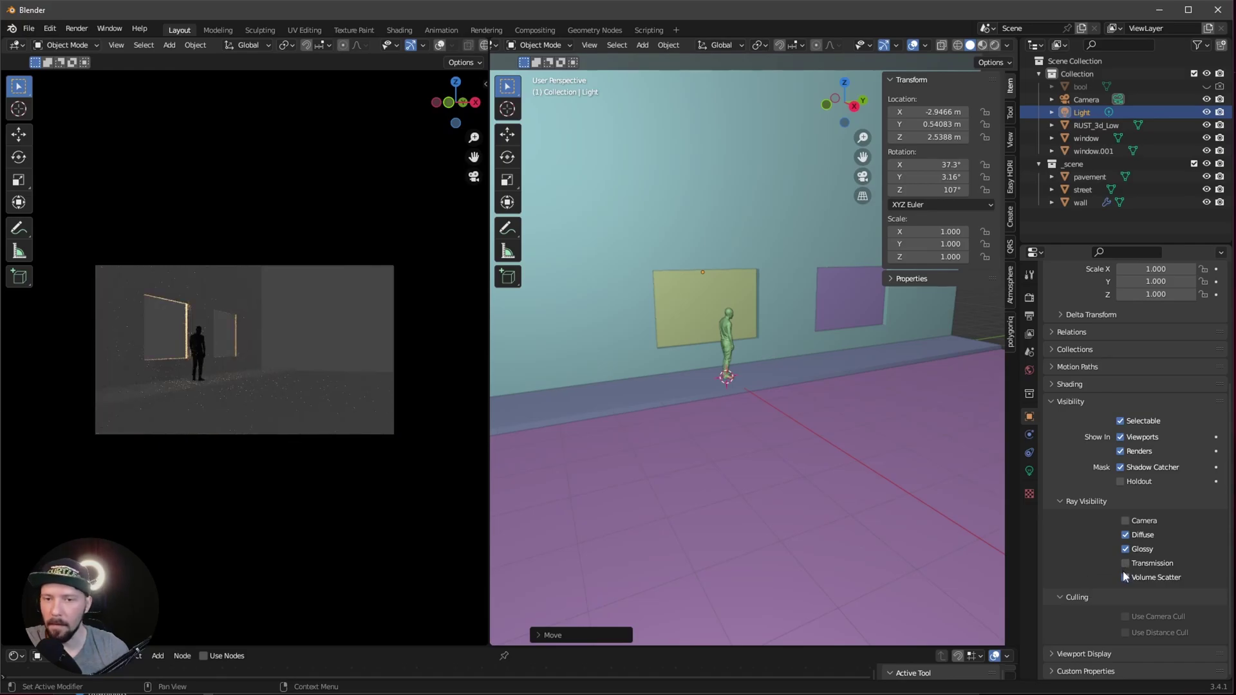
left_click(1125, 576)
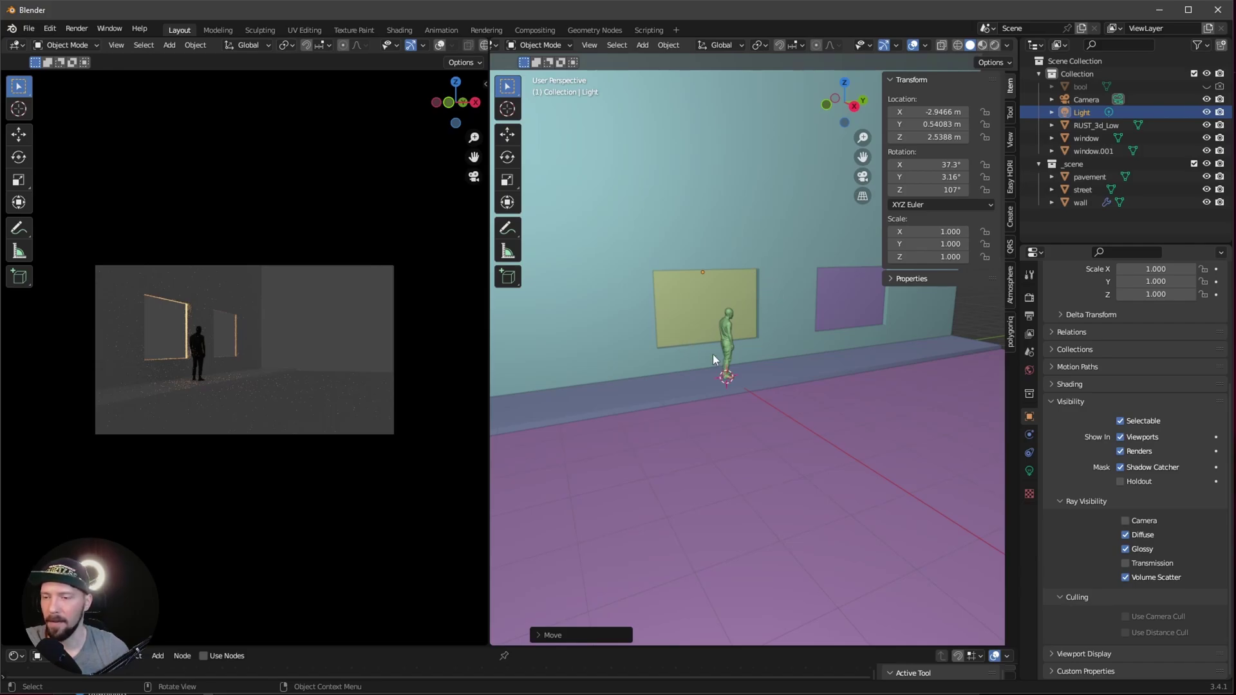
left_click(1125, 563)
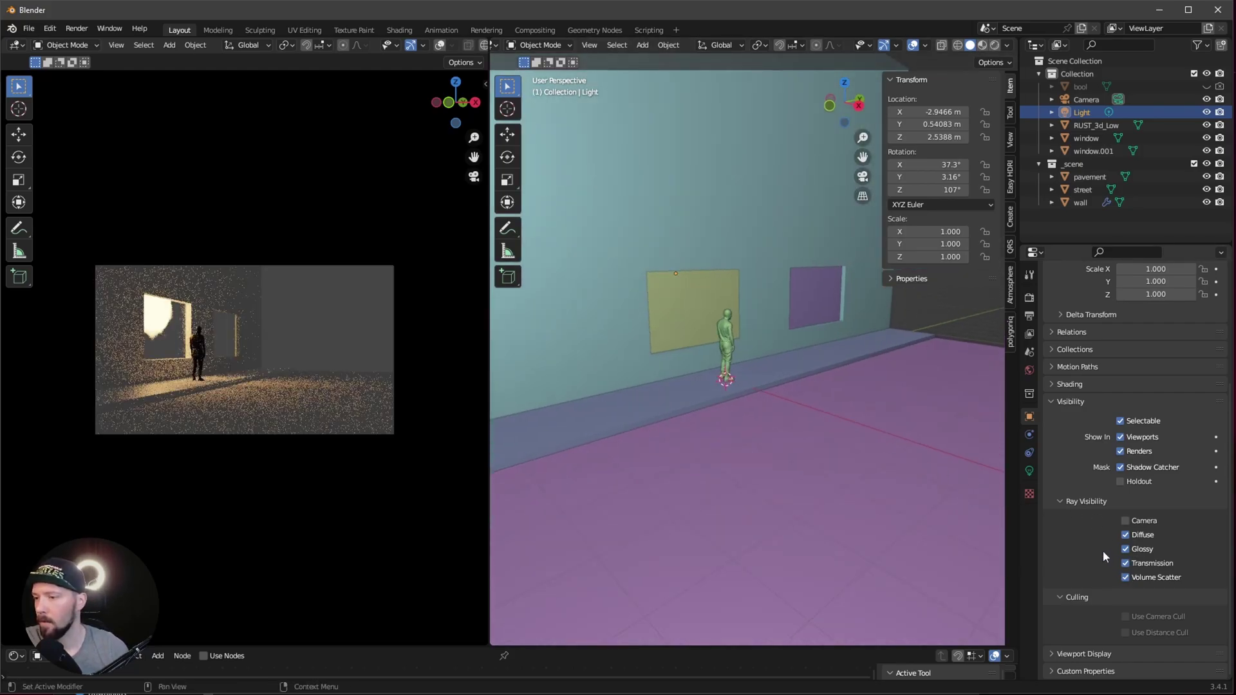
- Move the point light farther behind the wall, along X to about -5.45 m
middle_click_drag(725, 396, 814, 389)
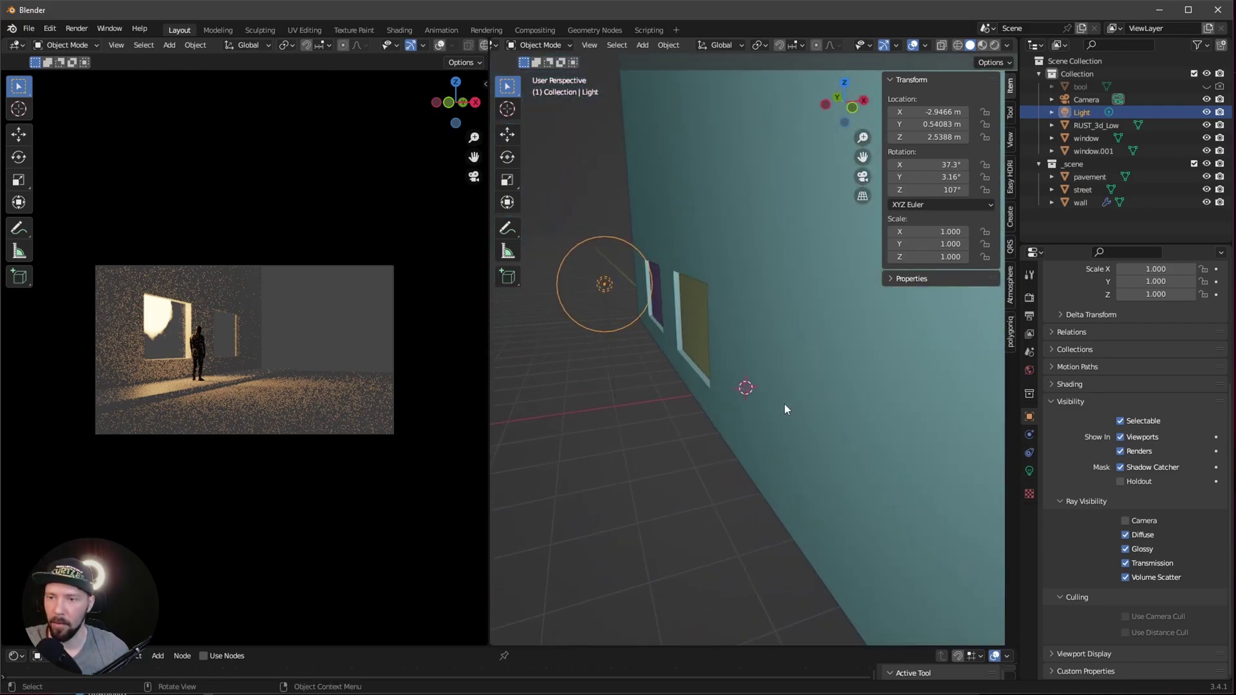
key("g")
key("y")
key("x")
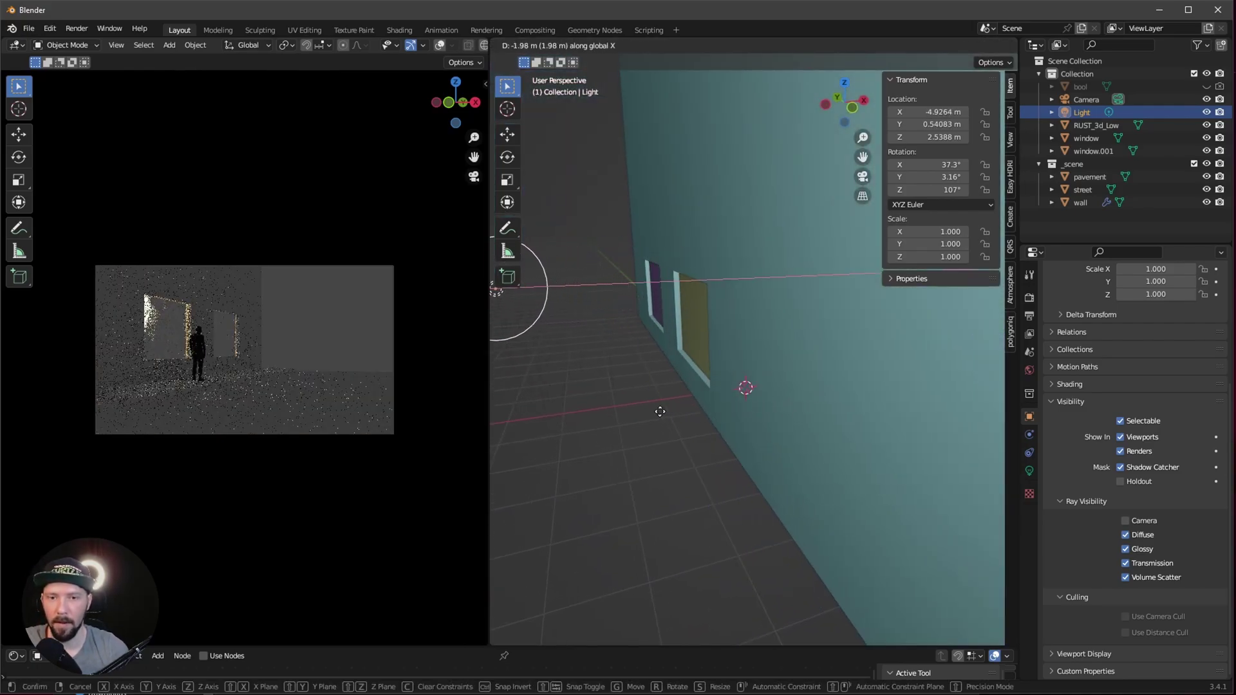
left_click(646, 405)
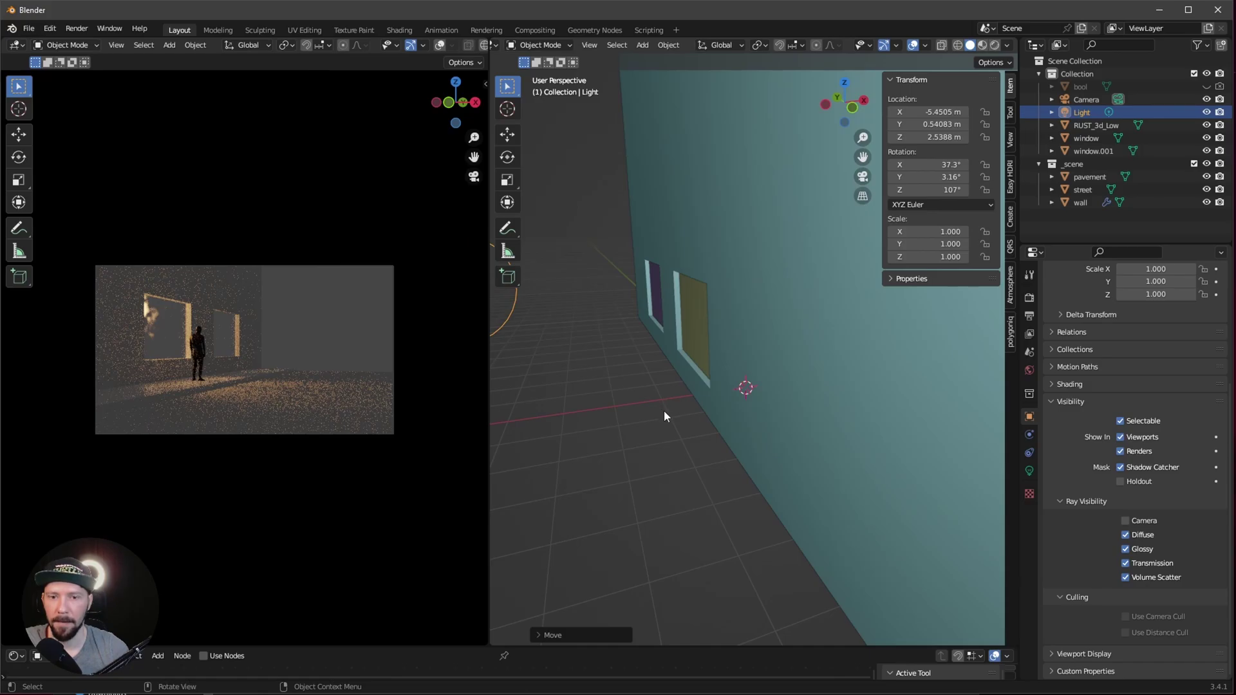
- Raise the point light along Z to about 3.04 m and shift it farther in the positive Y direction
middle_click_drag(663, 411, 677, 417)
scroll(662, 413, "down", 5)
key("g")
key("z")
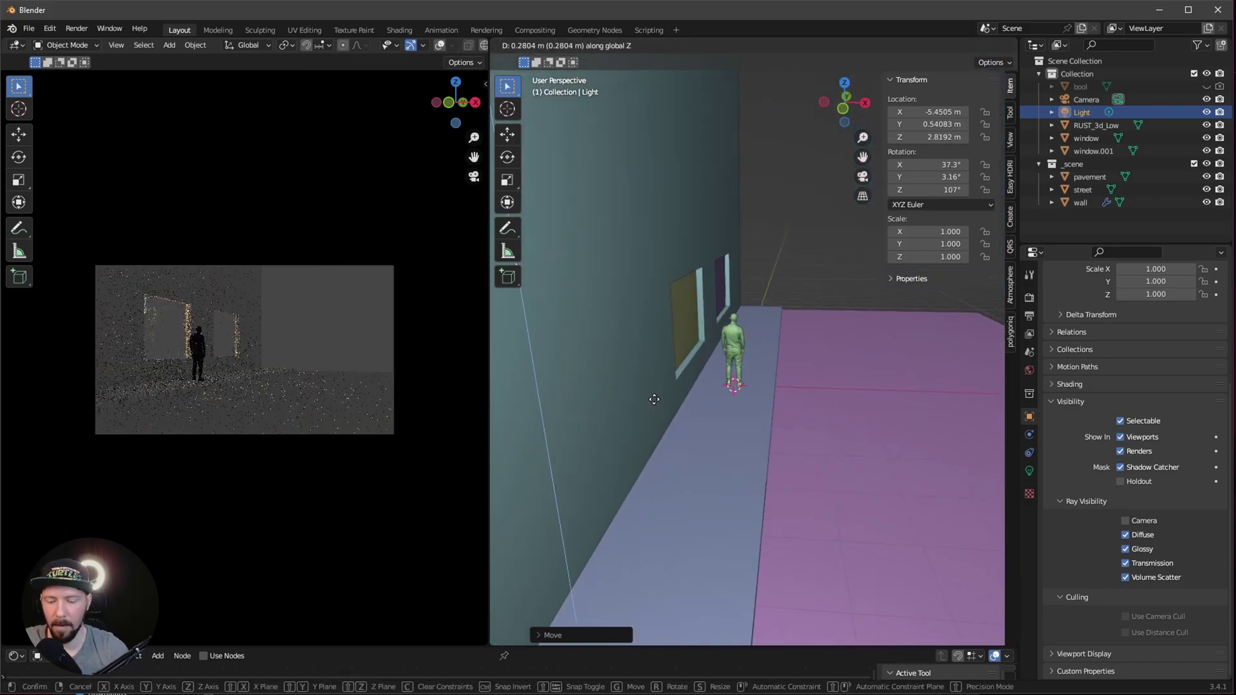
left_click(660, 392)
middle_click_drag(789, 398, 720, 404)
key("g")
key("y")
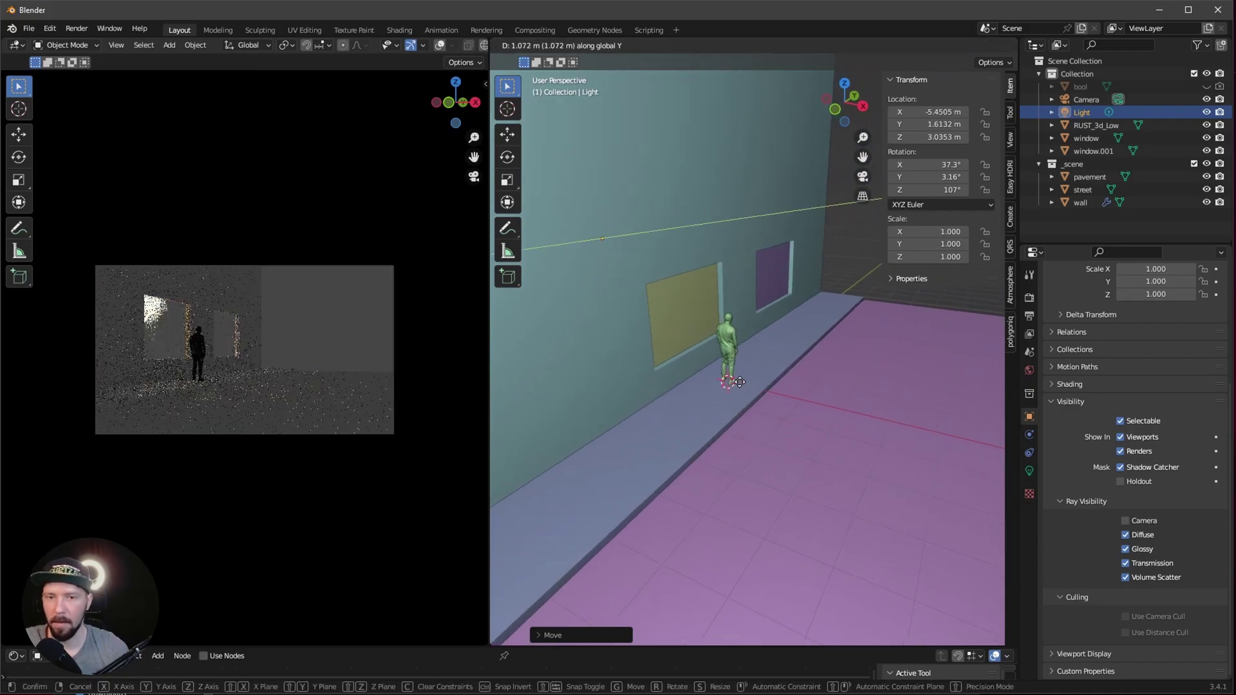
left_click(740, 399)
- Add a cube at the origin and set its X, Y and Z dimensions to 50 m to enclose the scene
middle_click_drag(740, 399, 823, 415)
key("shift+a")
left_click(828, 443)
left_click(975, 285)
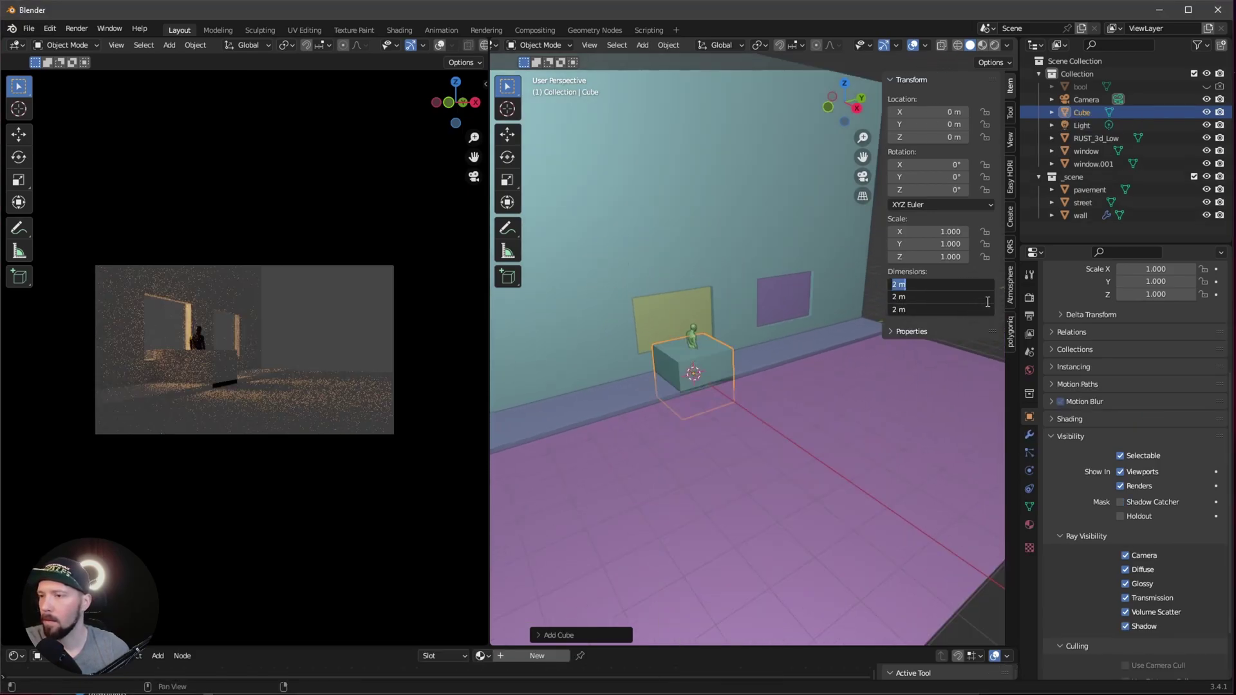
type("50")
key("Return")
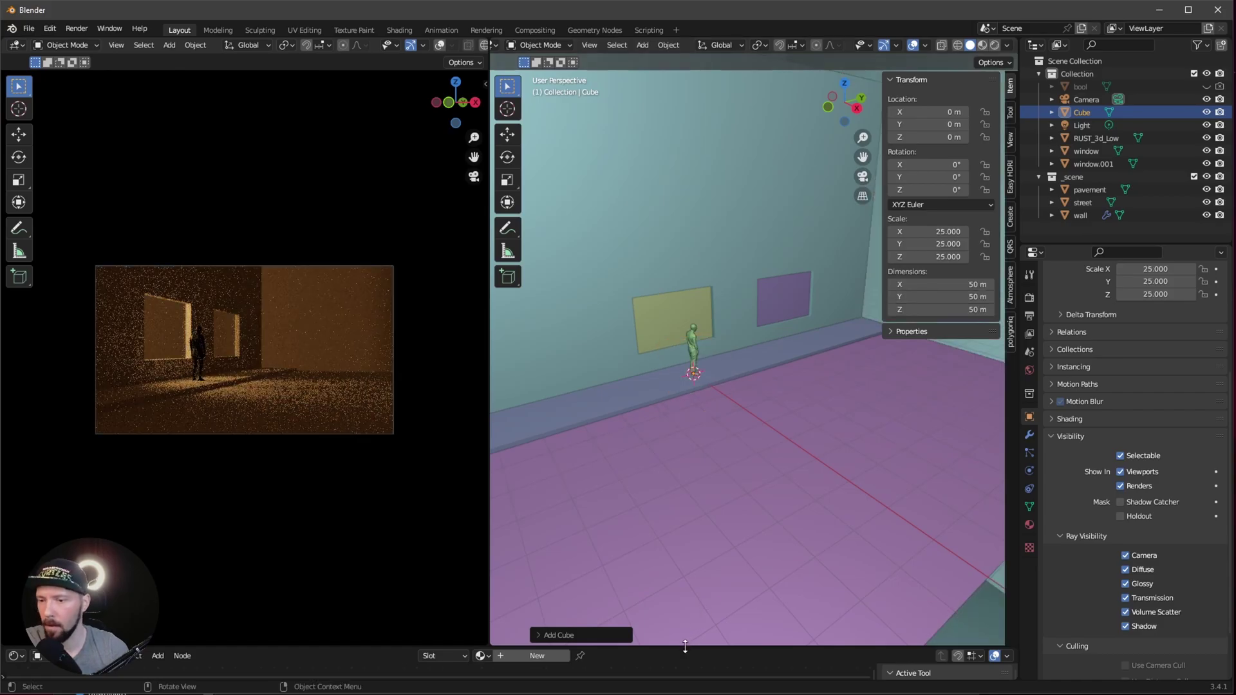
- Enlarge the shader editor and create a new material named M_Fog for the cube
left_click_drag(686, 647, 691, 487)
left_click(559, 500)
double_click(515, 500)
type("M_Fog")
key("Return")
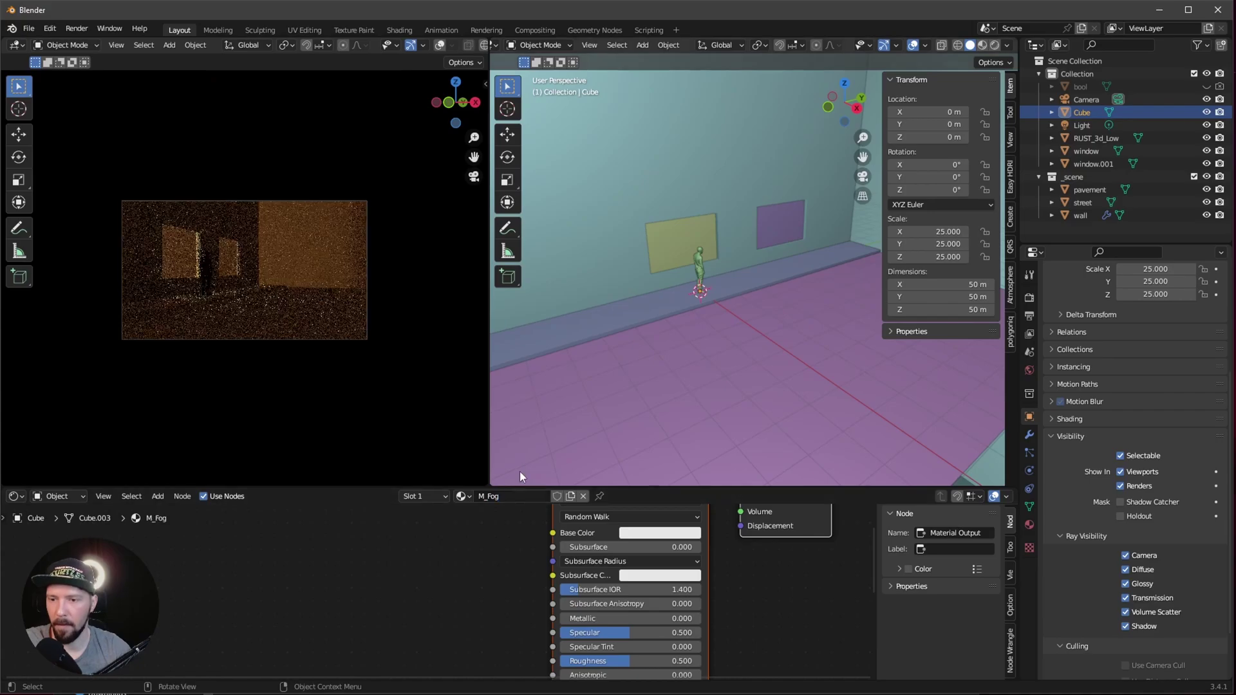
- Replace the Principled BSDF in M_Fog with a Volume Scatter node connected to the Material Output's Volume input
scroll(460, 595, "down", 1)
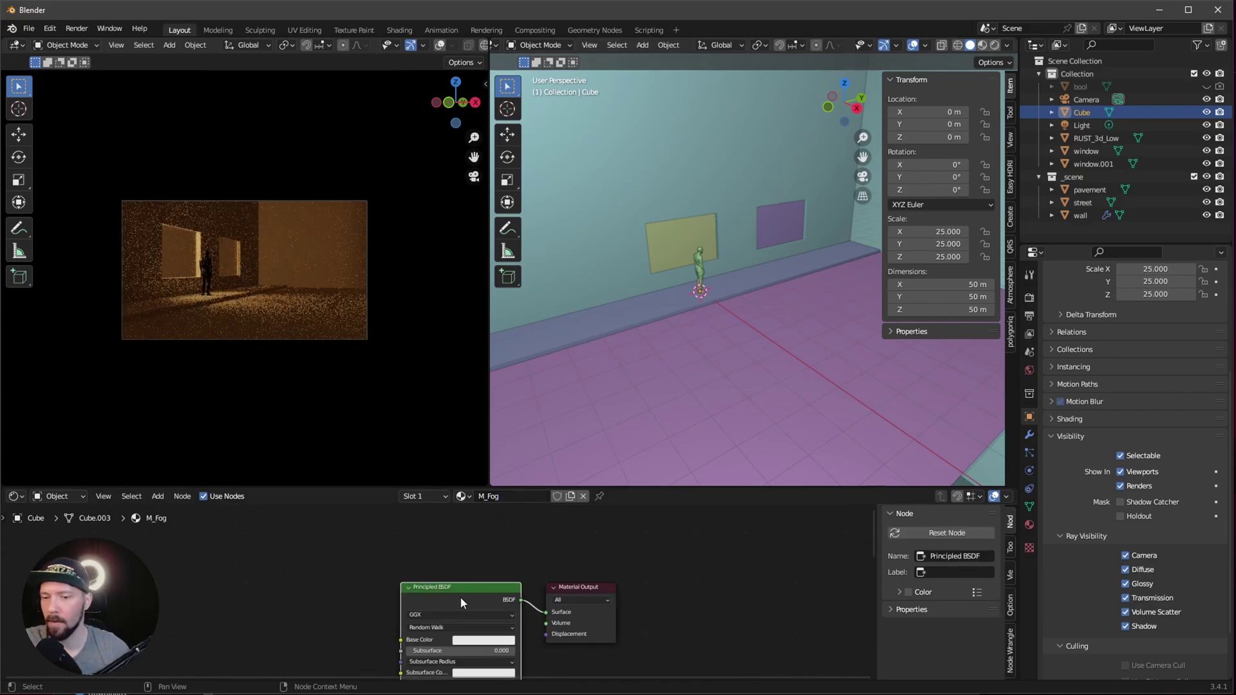
key("x")
key("shift+a")
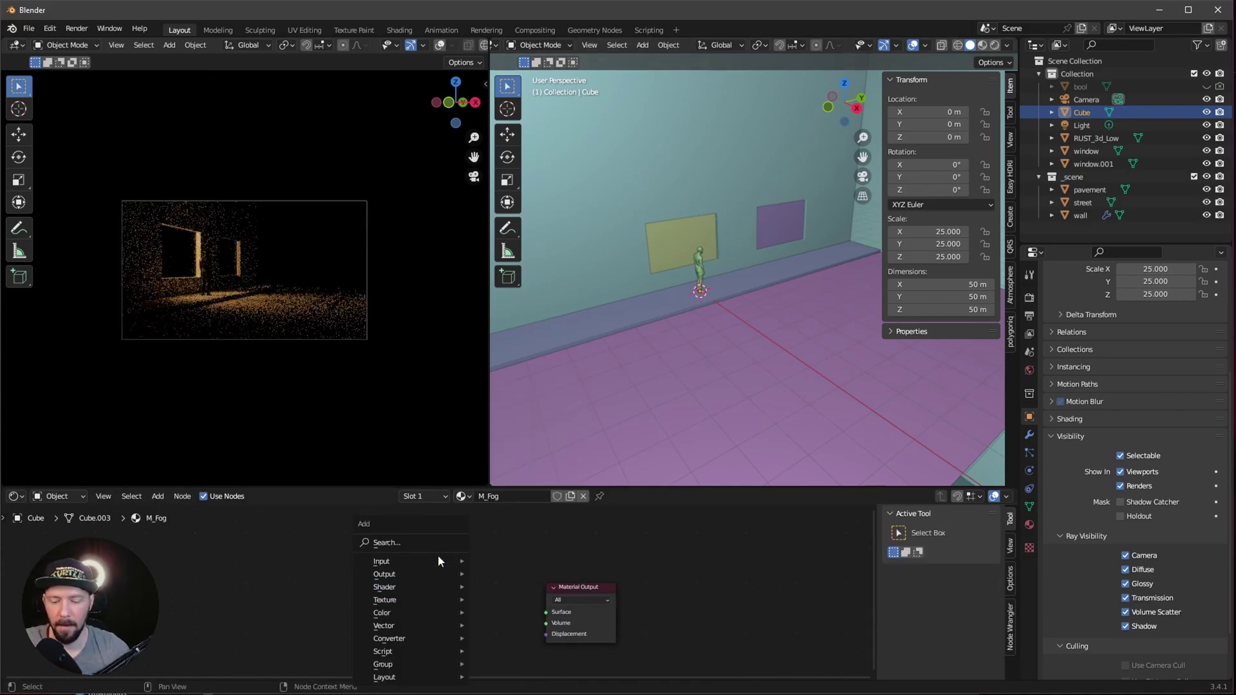
left_click(435, 541)
type("vol")
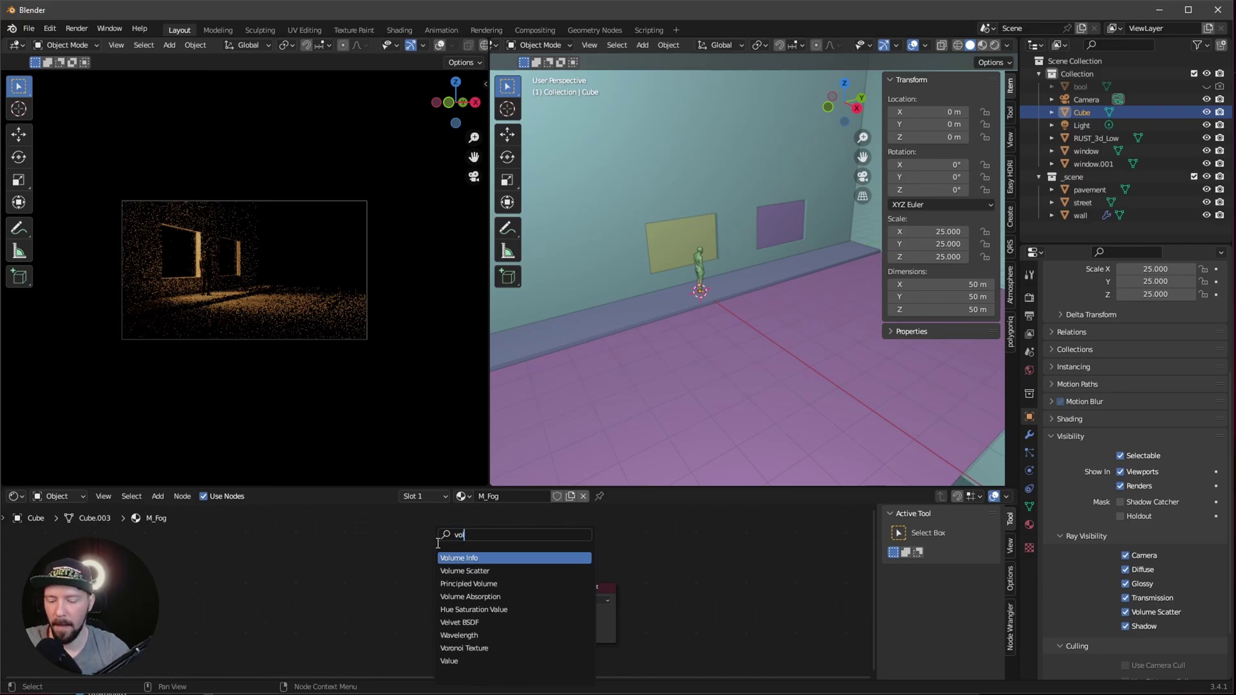
left_click(464, 571)
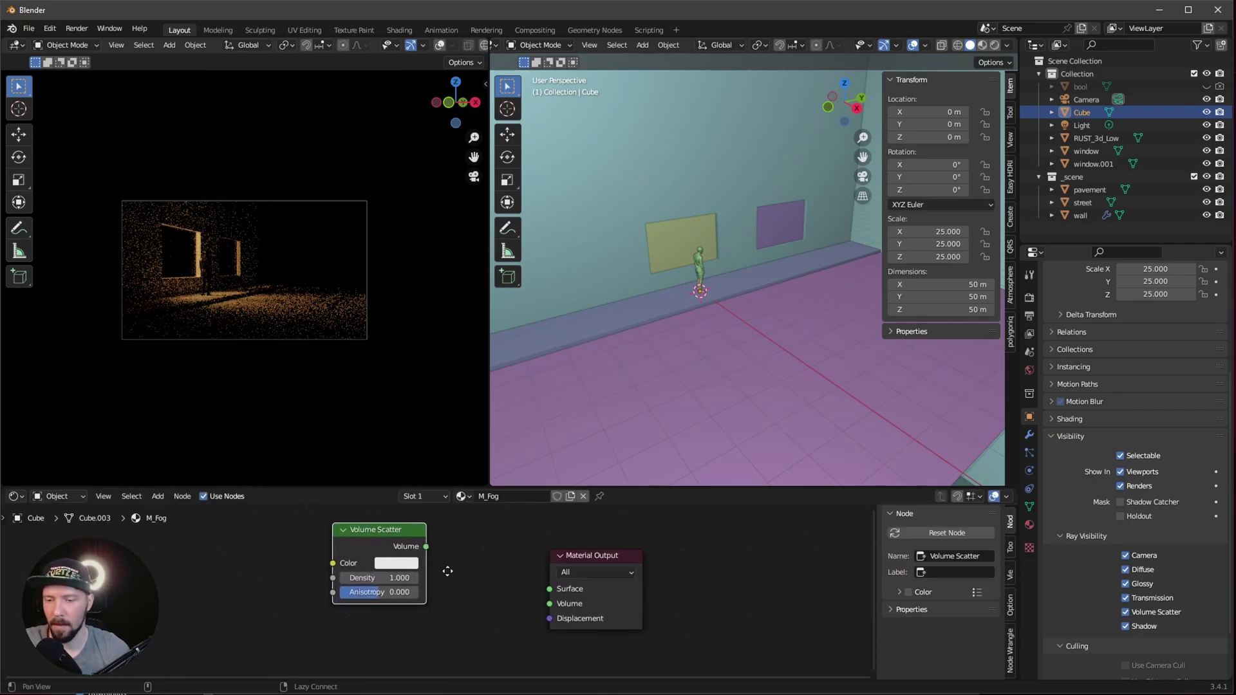
left_click_drag(419, 546, 541, 603)
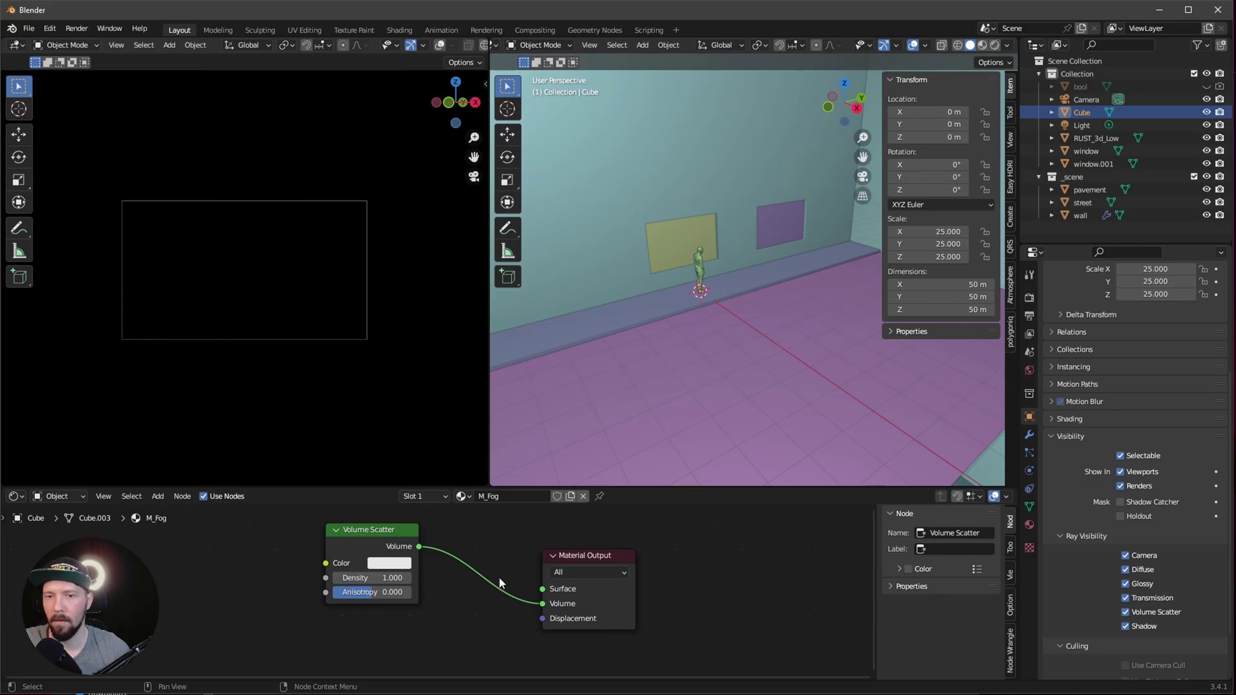
- Set the Volume Scatter color to mid gray 8D8D8D and its density to 0.5
left_click(393, 564)
left_click_drag(489, 410, 482, 416)
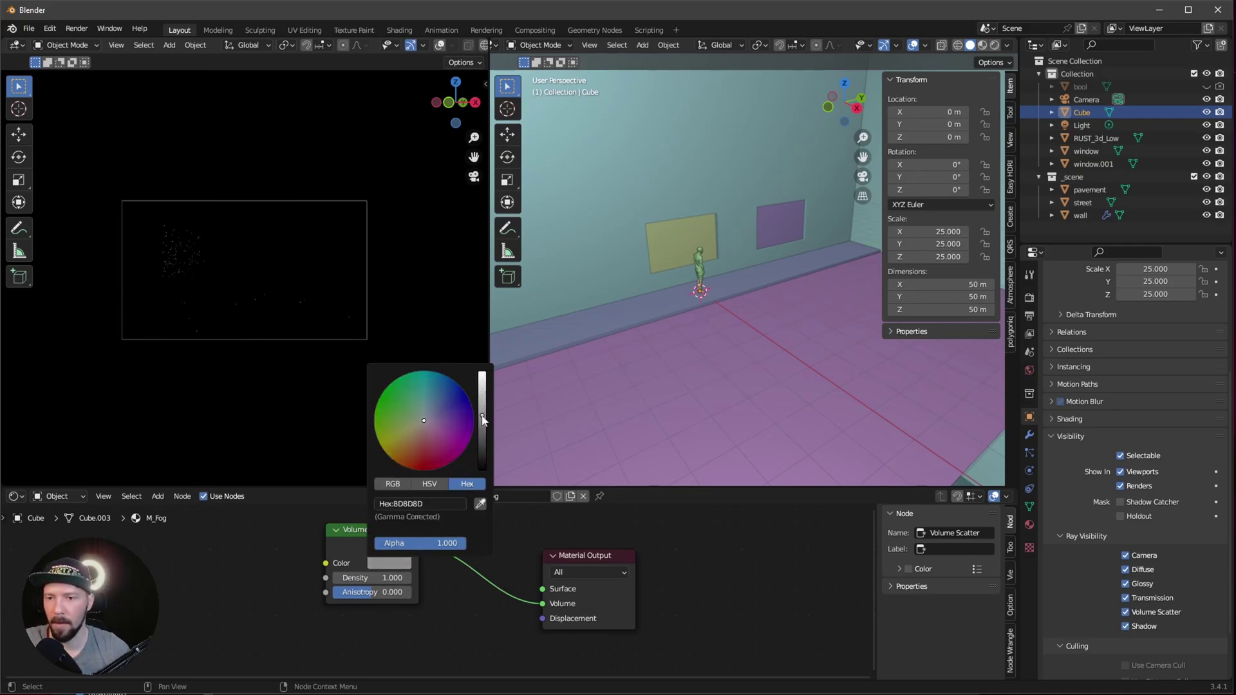
left_click(389, 577)
key("BackSpace")
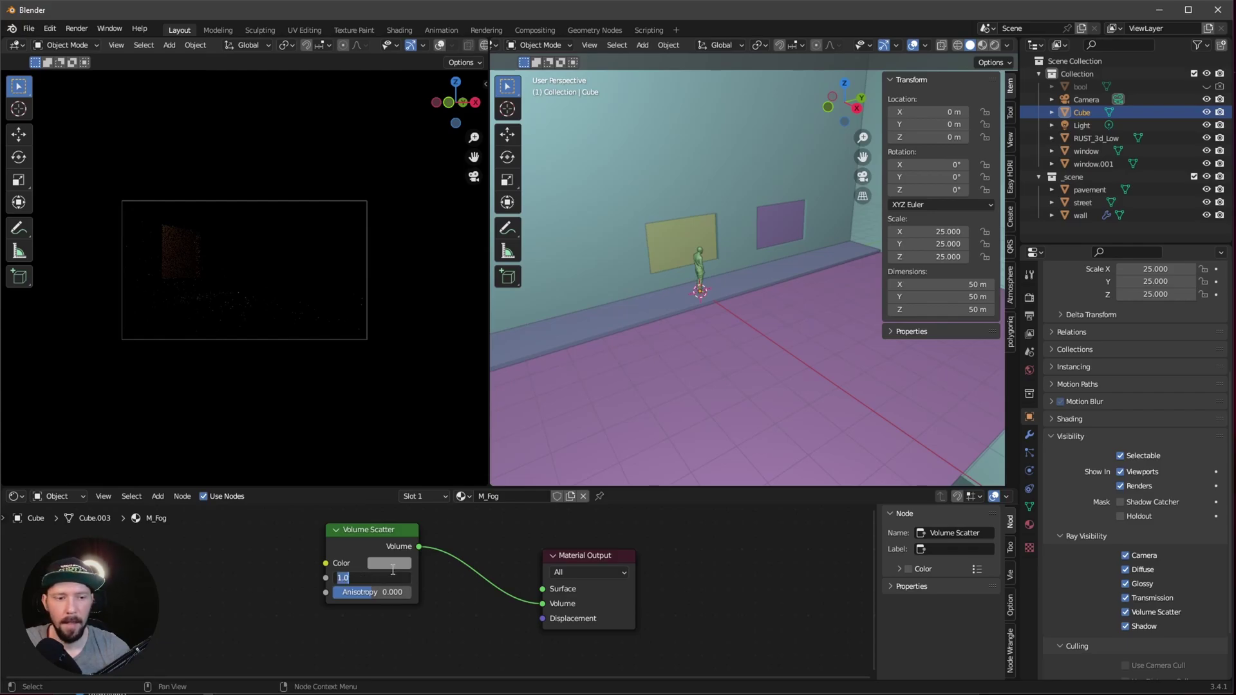
type(".5")
key("Return")
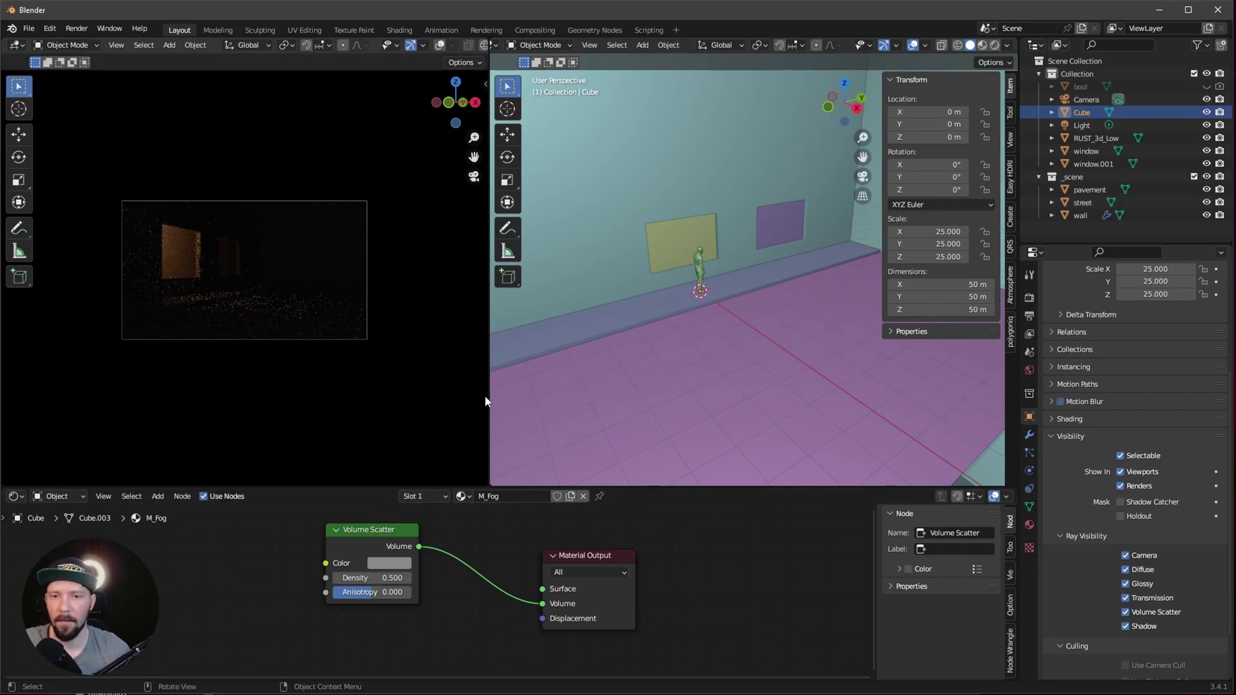
- Examine the fog around the wall and light in the rendered view, comparing it with the enclosing cube hidden and shown
scroll(325, 299, "up", 4)
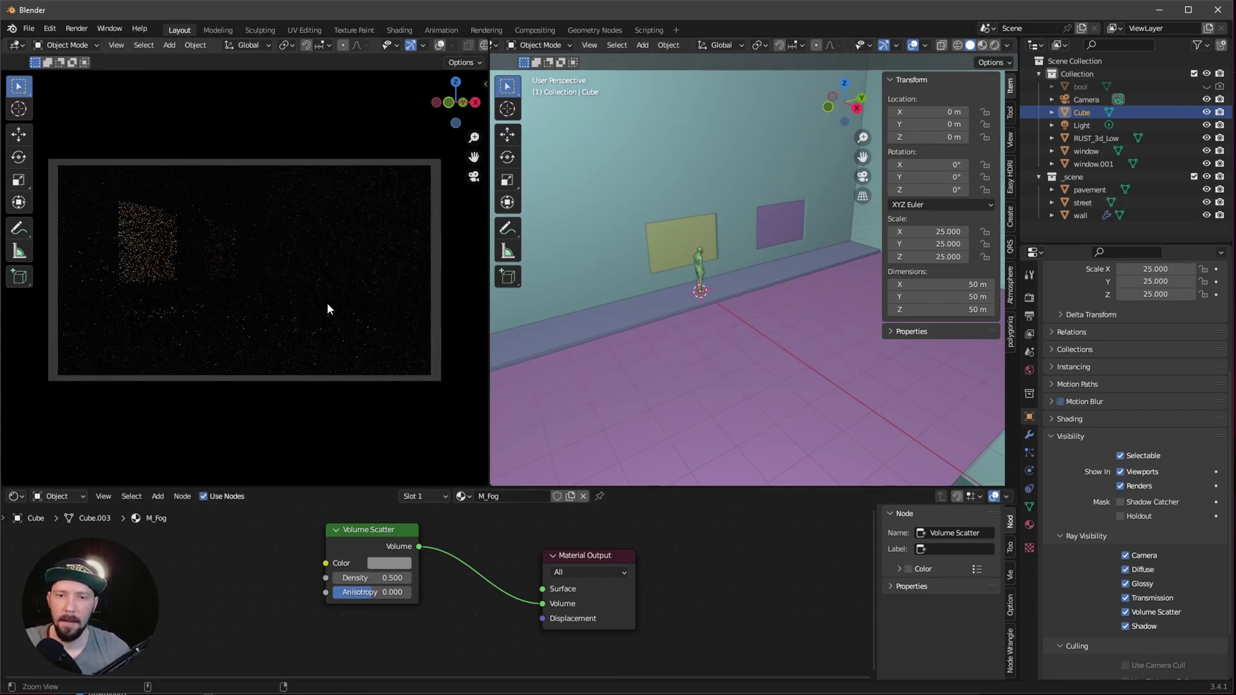
scroll(265, 334, "up", 1)
scroll(289, 335, "up", 2, "shift")
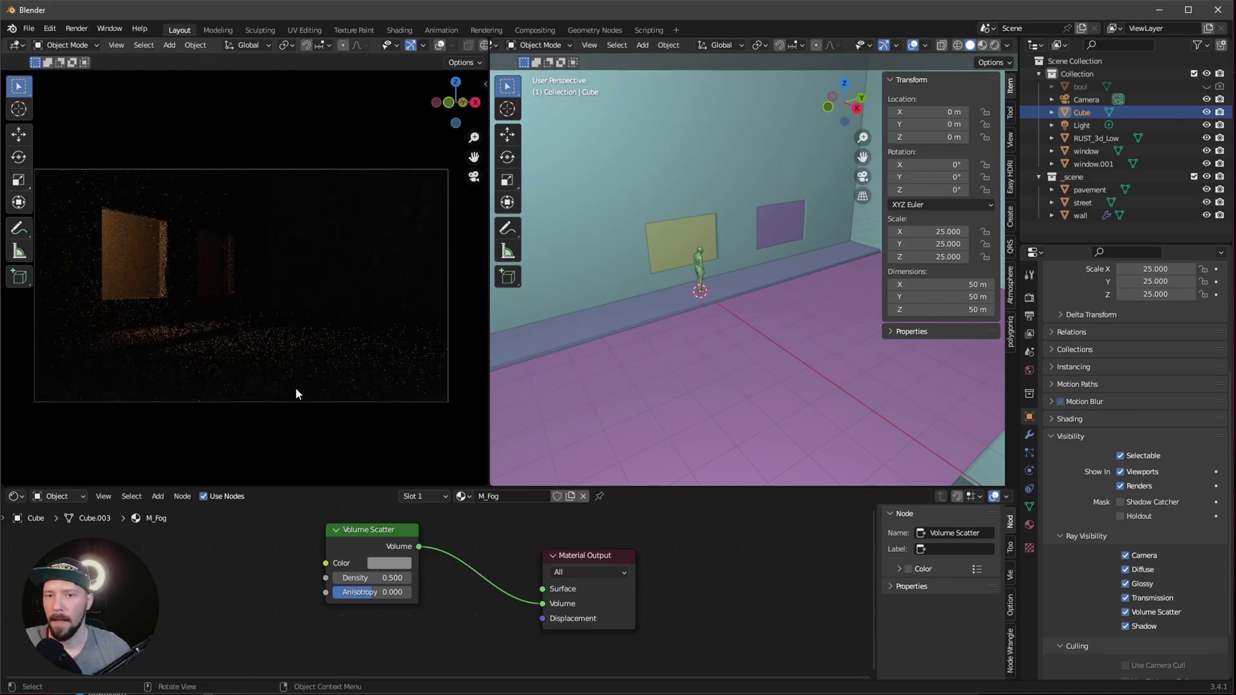
middle_click_drag(670, 280, 730, 273)
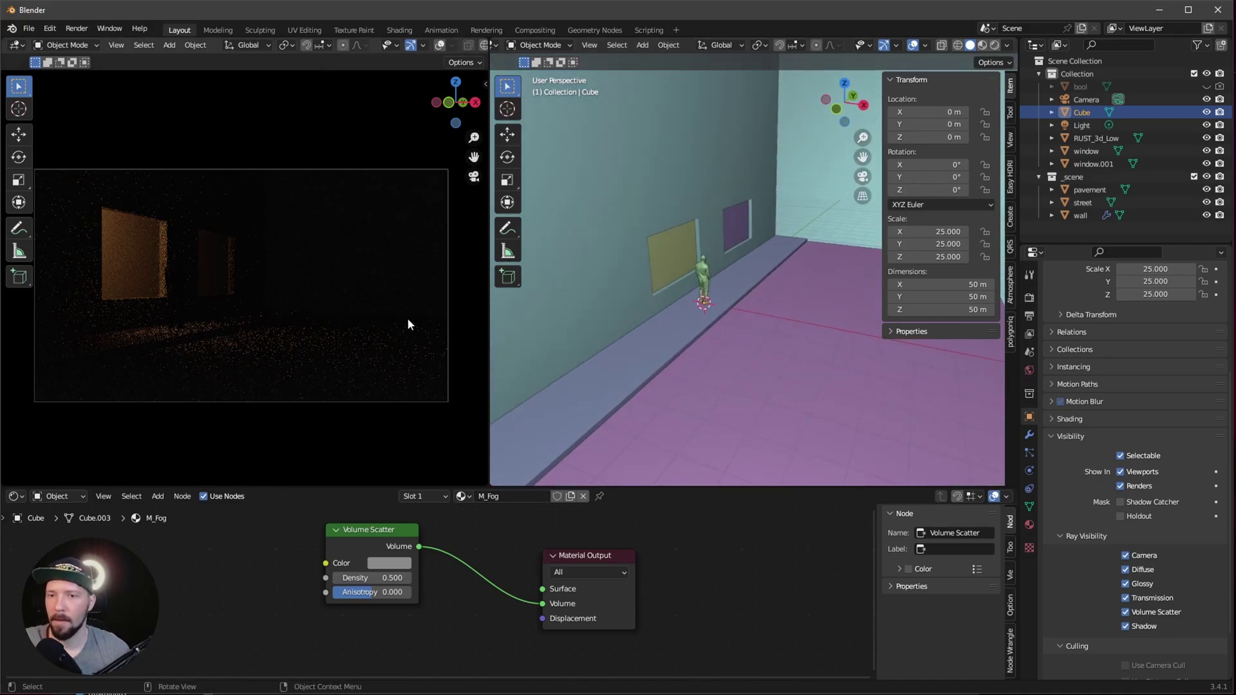
middle_click_drag(245, 314, 293, 301, "shift")
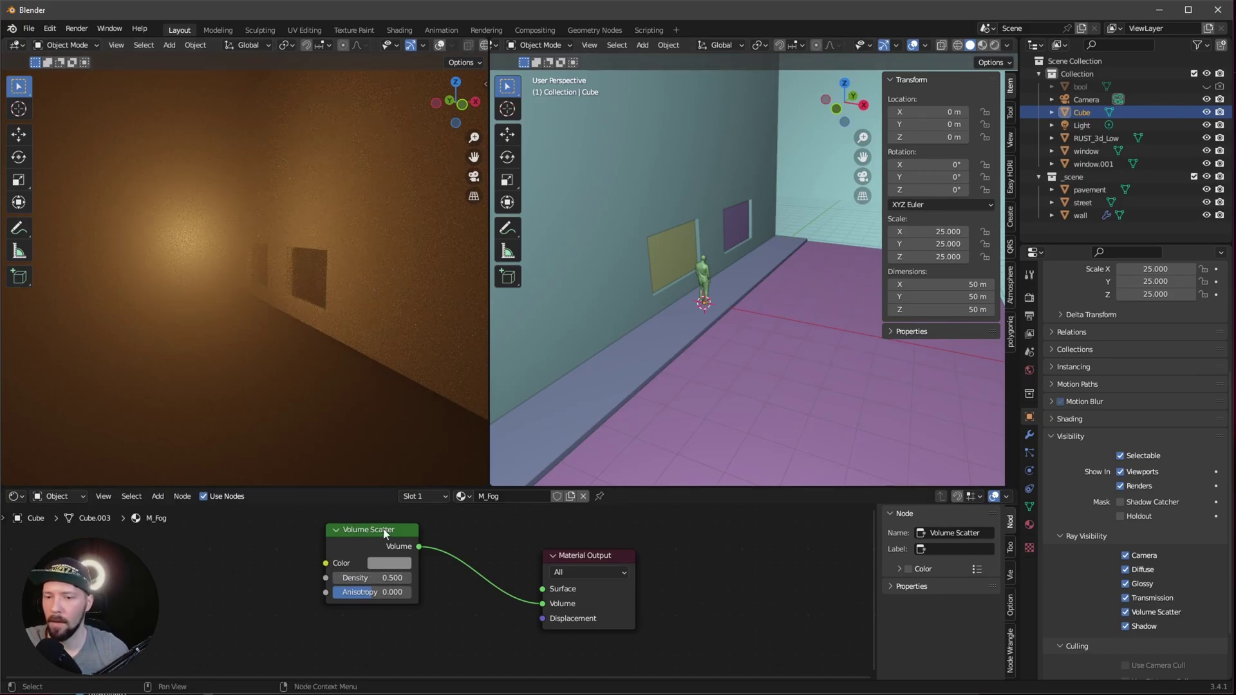
left_click(1206, 112)
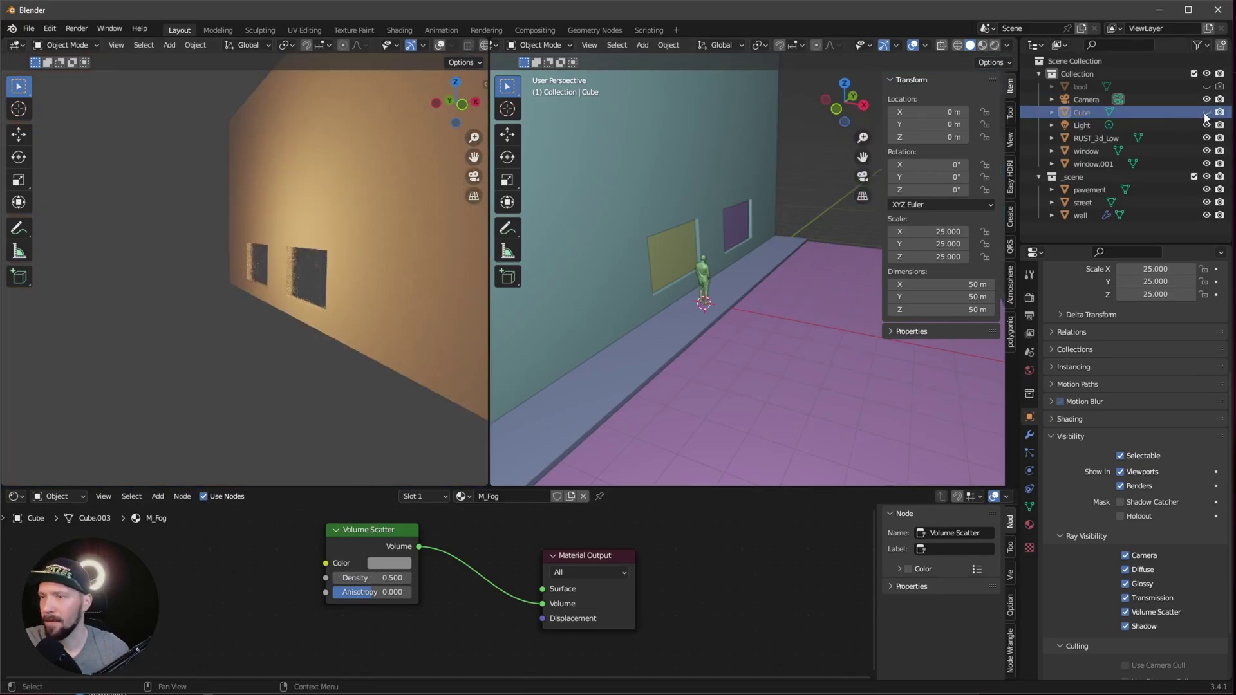
left_click(1206, 112)
- Rename the enclosing cube as fog
double_click(1081, 114)
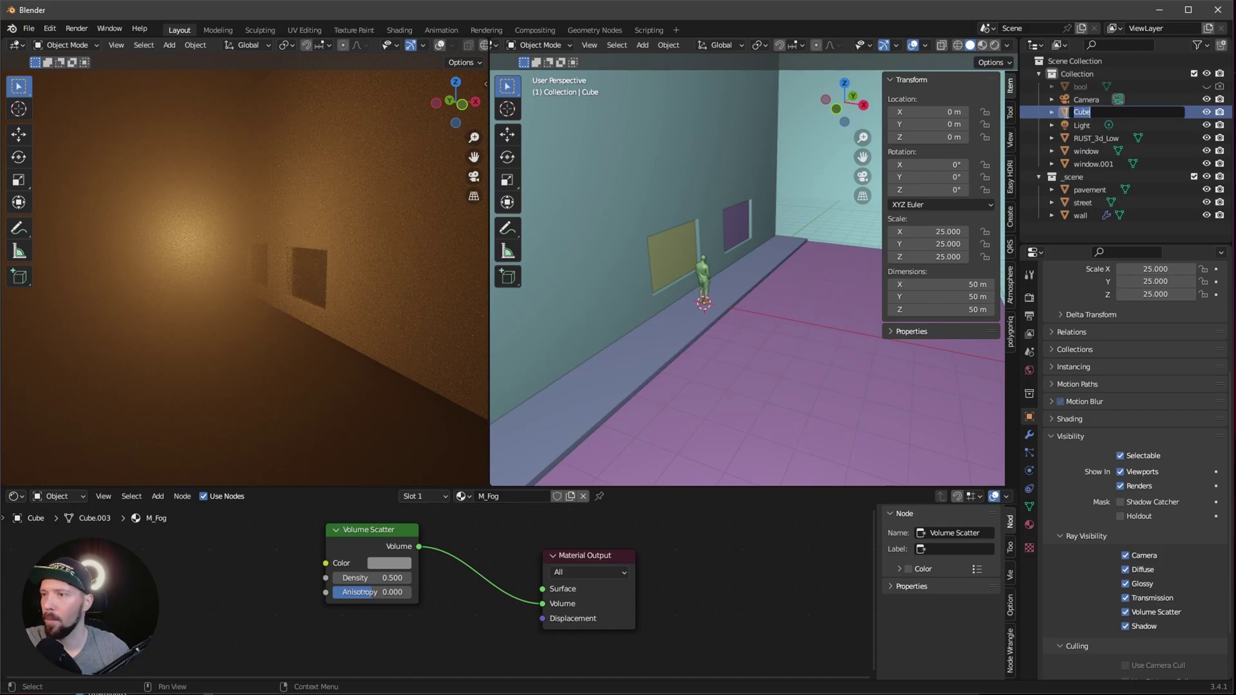
type("fog")
key("Return")
middle_click_drag(336, 331, 258, 271)
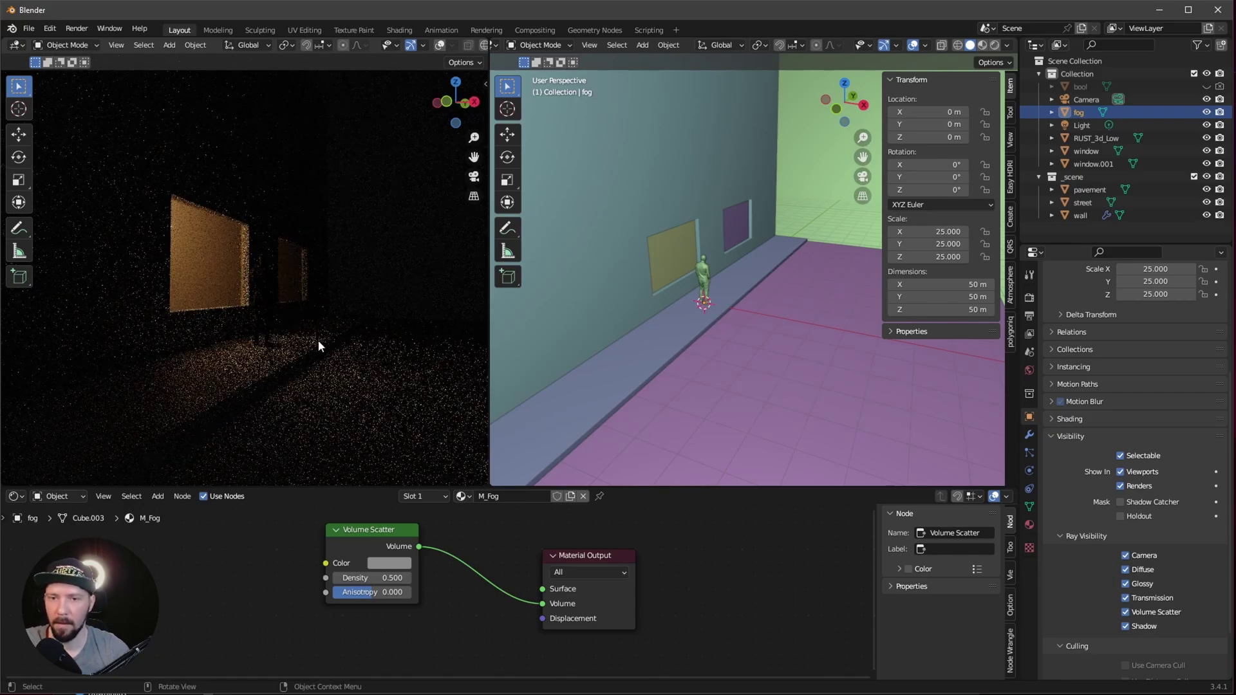
- Turn off Shadow ray visibility for both glass panes, window and window.001, checking the near window through the scene camera
mouse_move(343, 339)
middle_mouse_down()
mouse_move(297, 343)
mouse_move(351, 342)
mouse_move(331, 353)
middle_mouse_up()
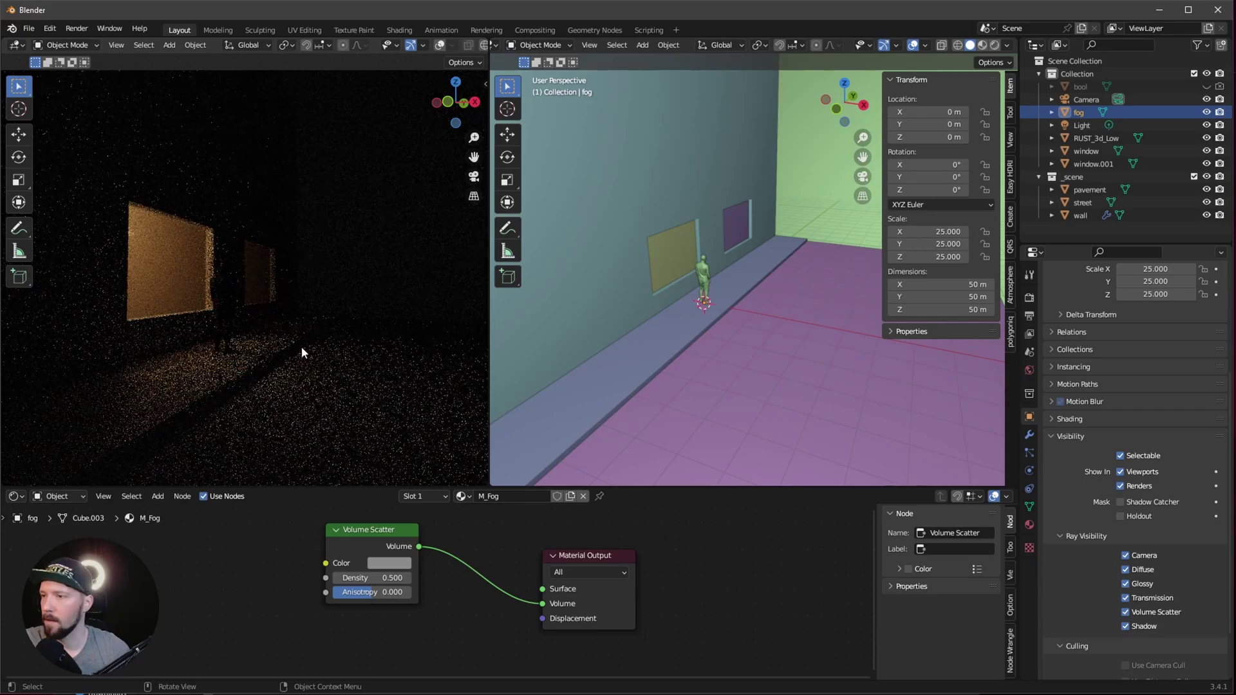
left_click(192, 239)
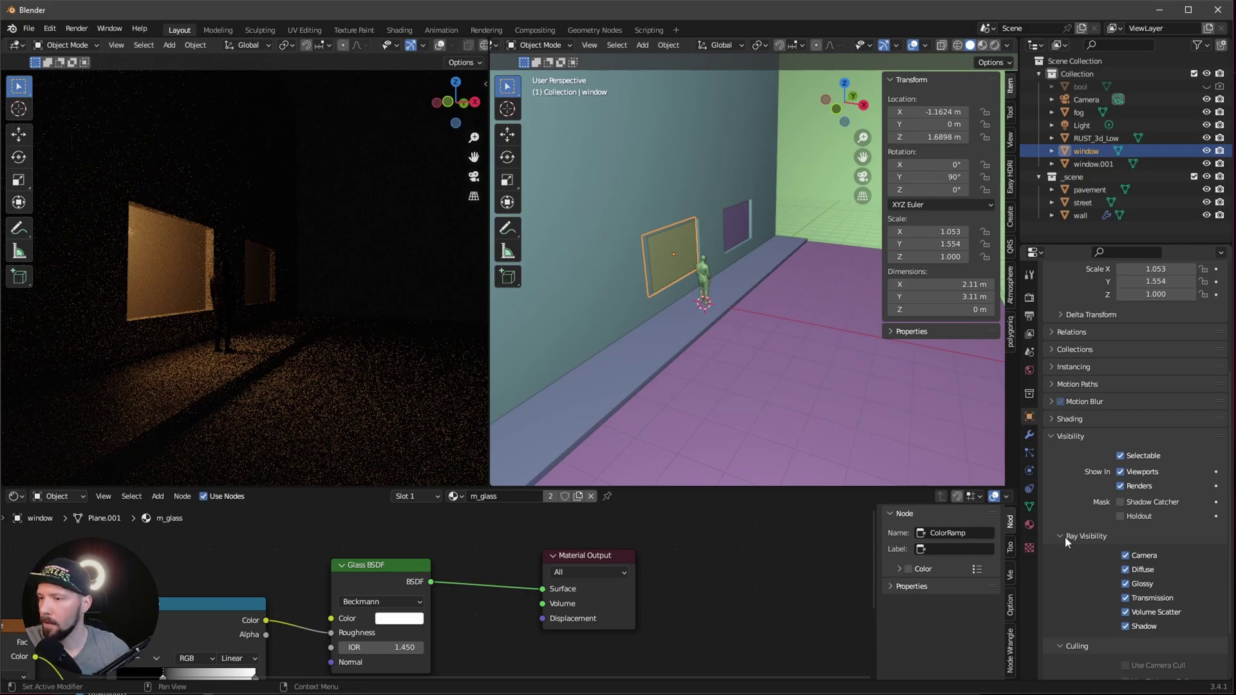
middle_click_drag(1072, 573, 1100, 449)
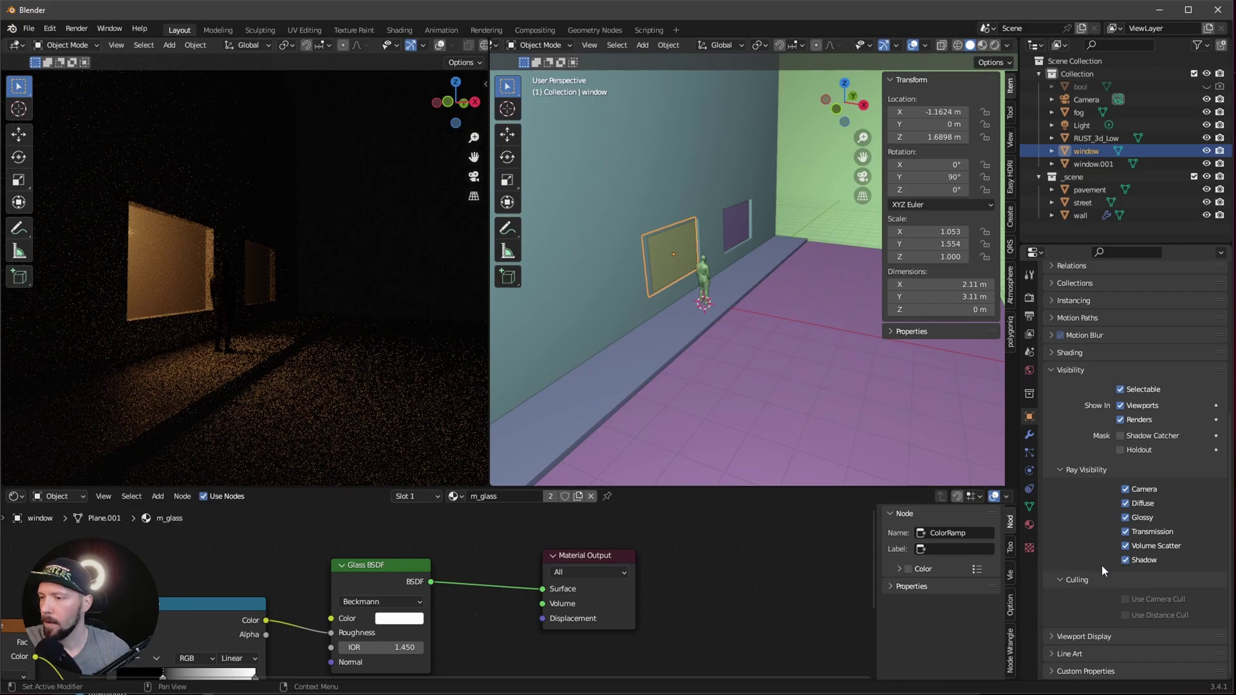
left_click(1126, 560)
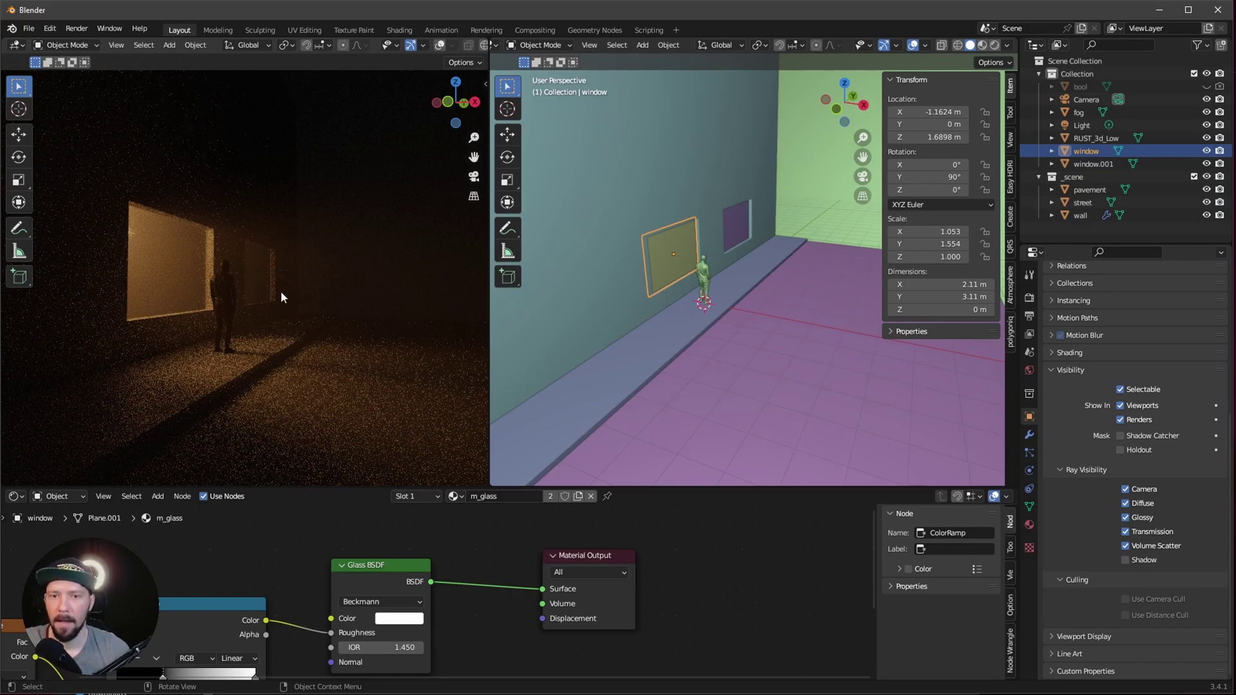
key("KP_0")
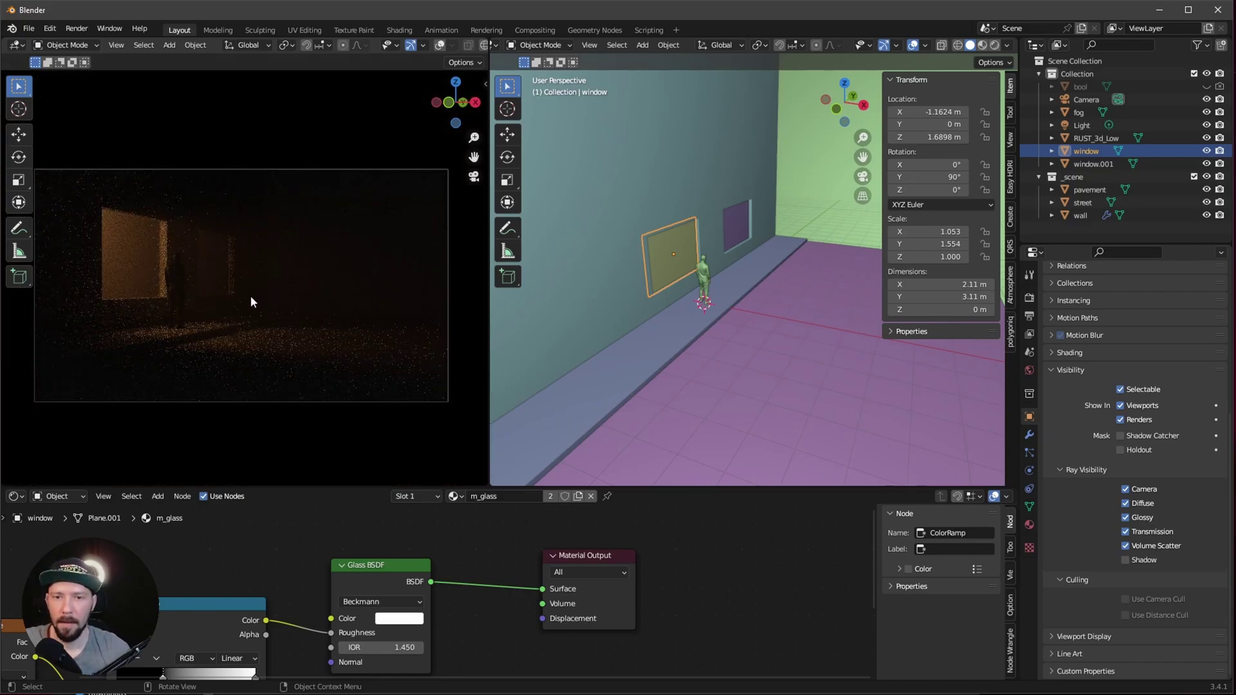
left_click(214, 266)
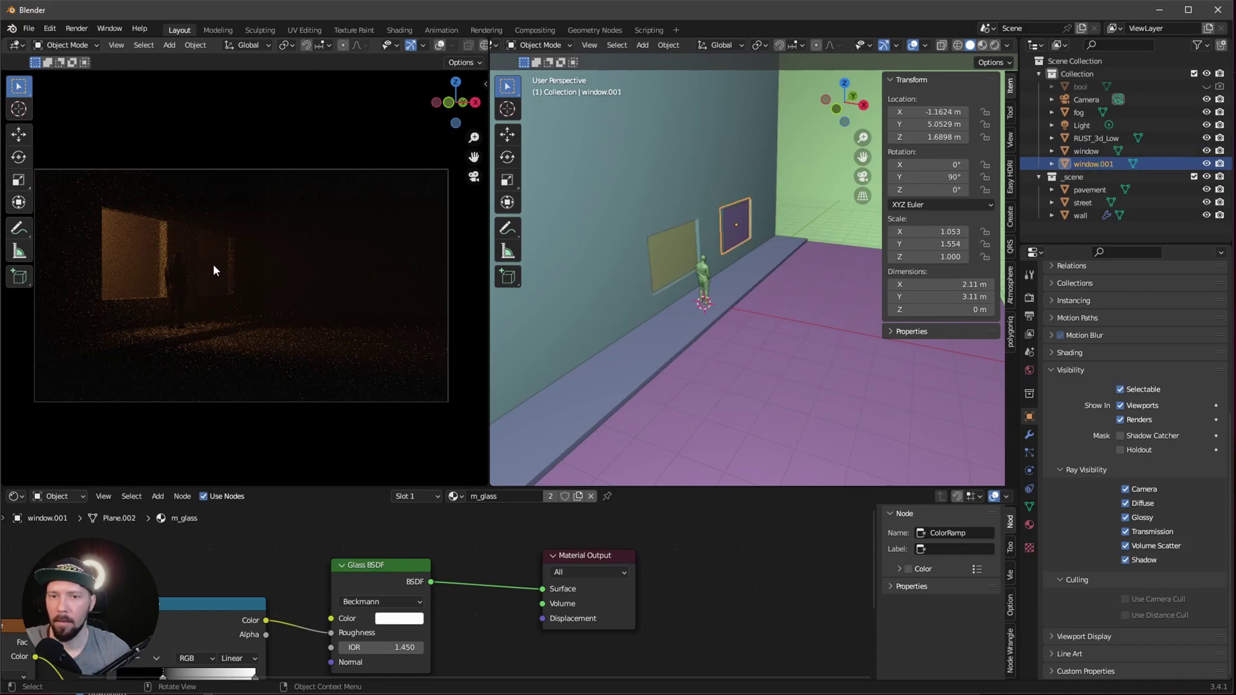
left_click(1125, 560)
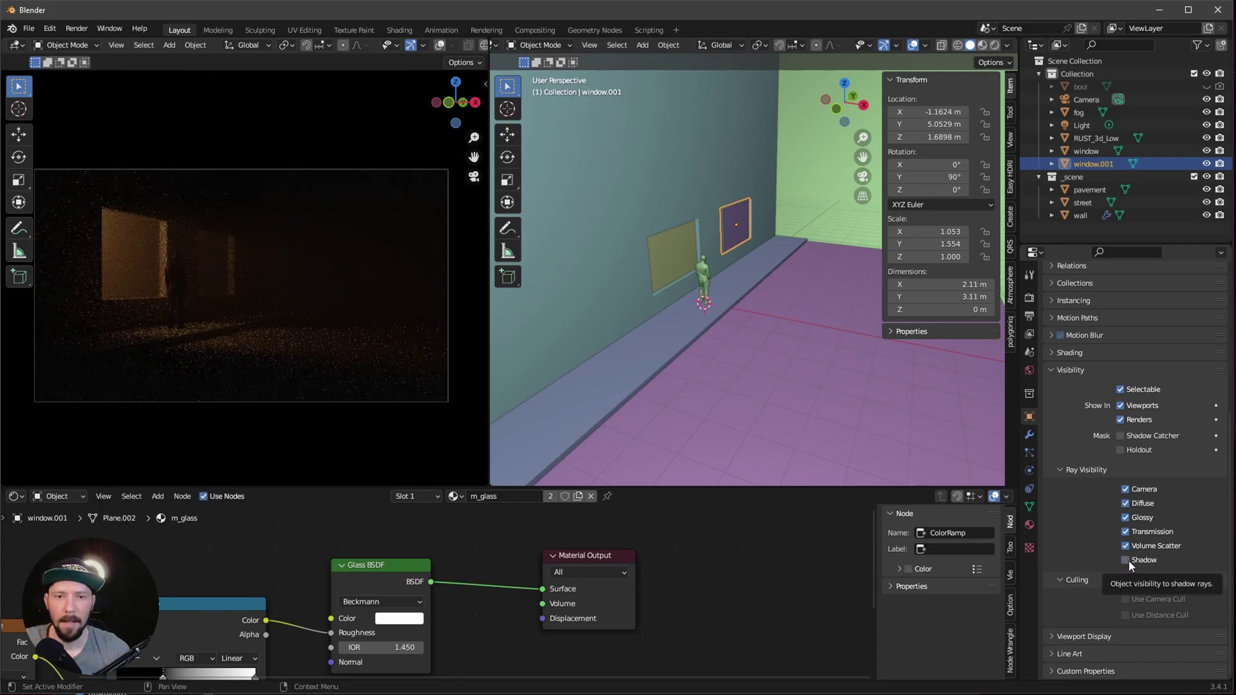
- Move the interior light along the X axis toward the wall, to about X -3.2 m
middle_click_drag(677, 319, 716, 306)
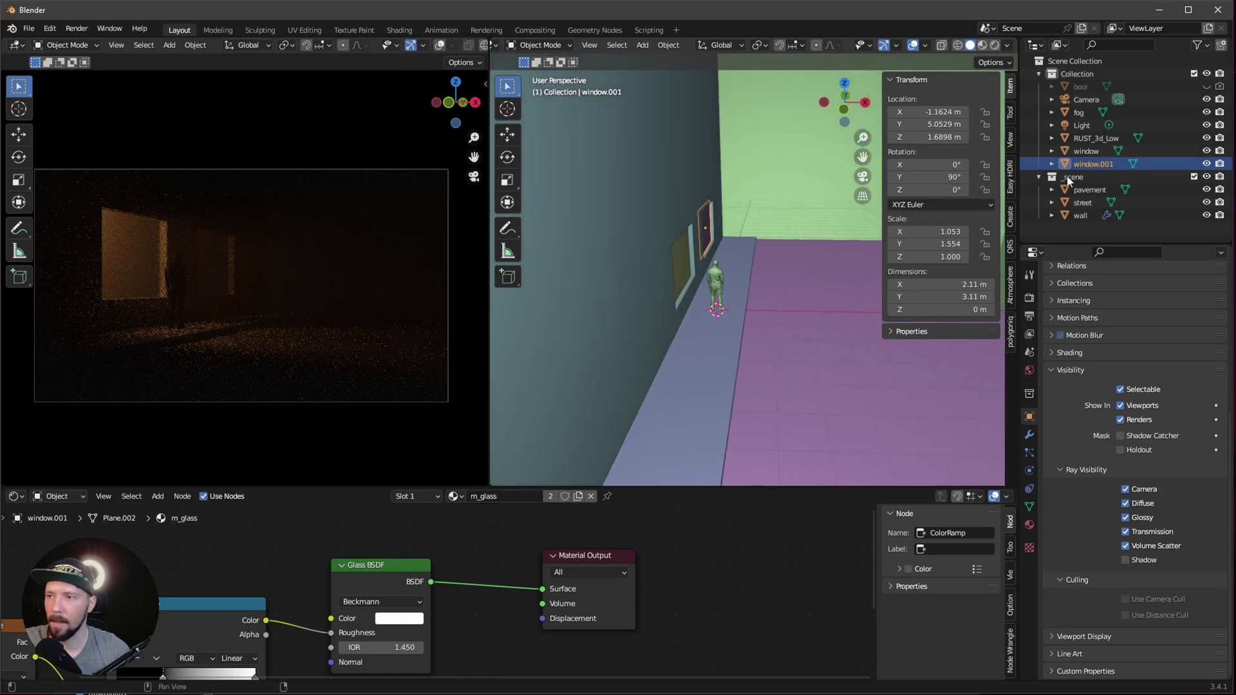
left_click(1094, 125)
middle_click_drag(734, 292, 770, 287)
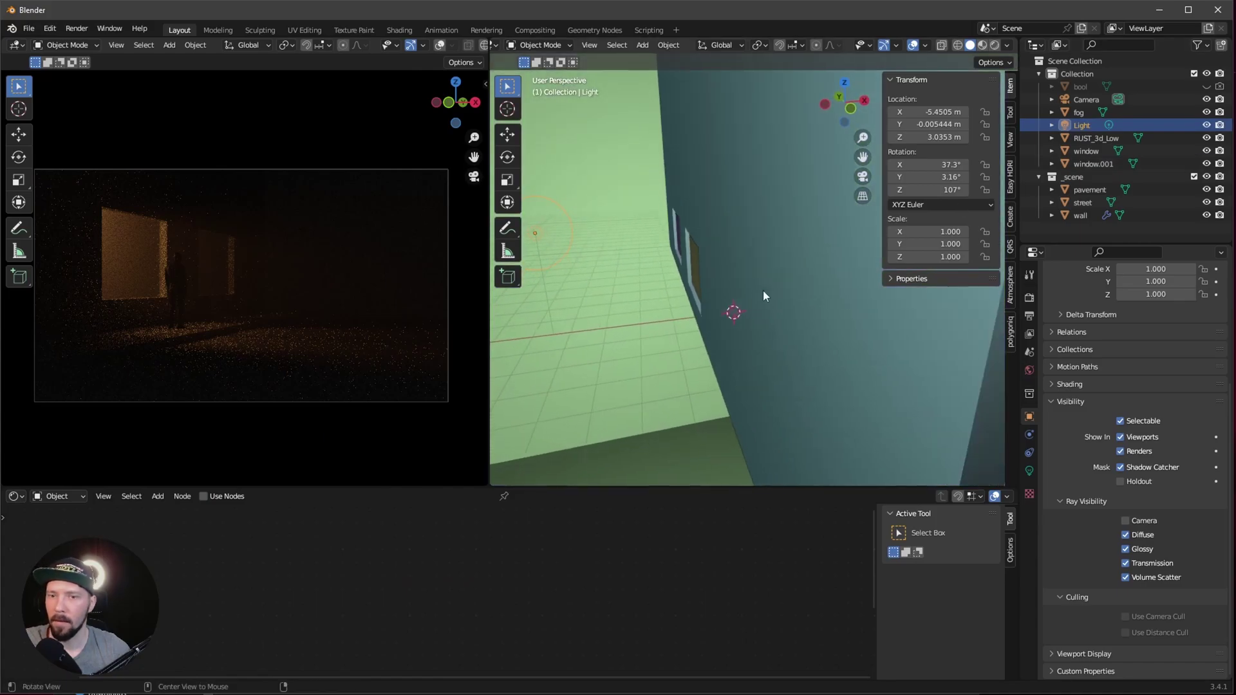
key("g")
key("x")
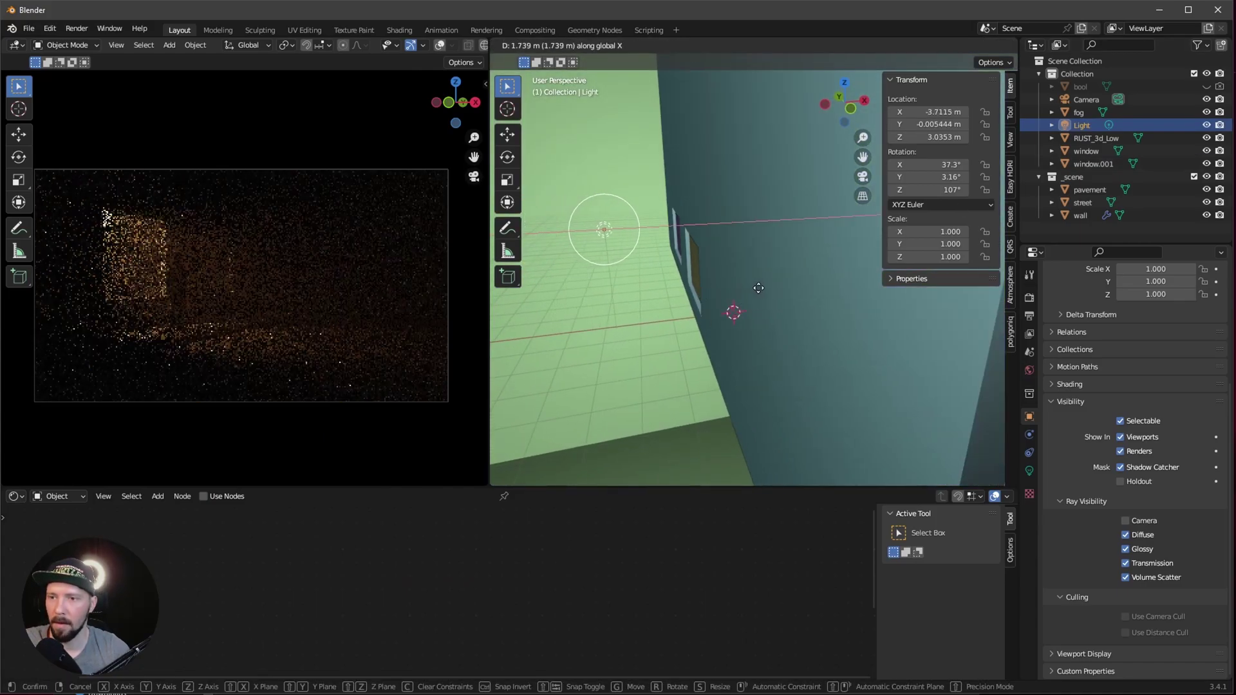
left_click(772, 287)
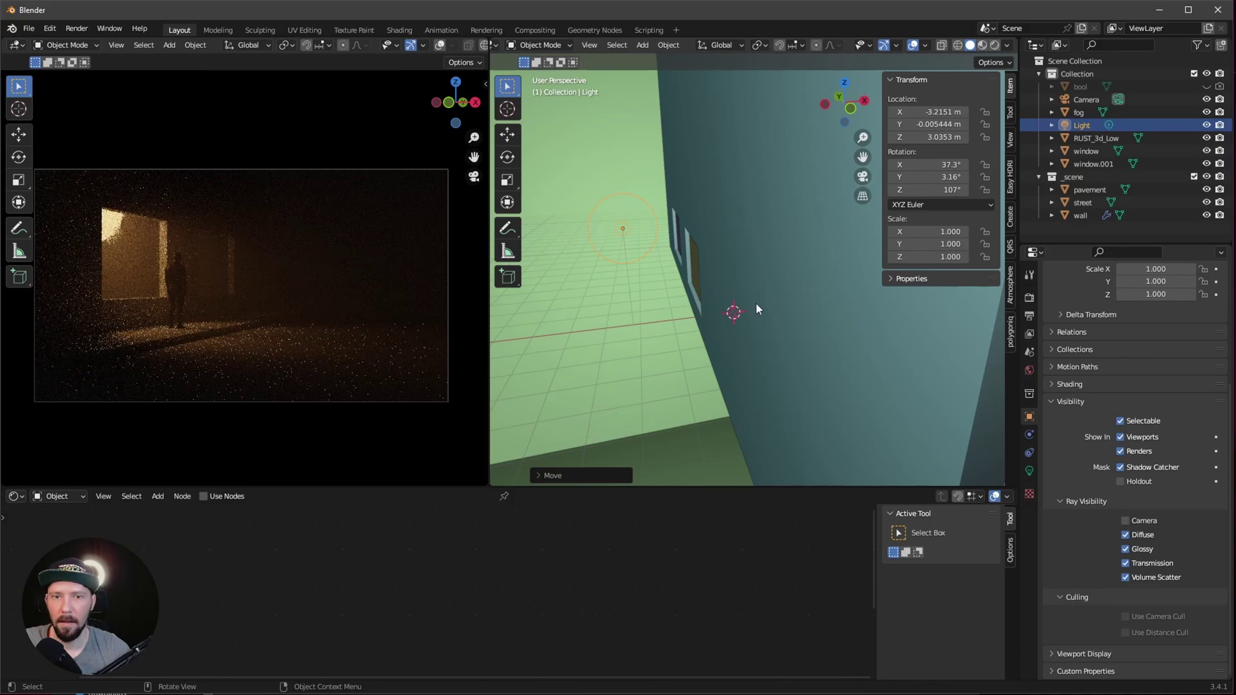
- Reposition the interior light higher and closer to the near window, at about X -2.36, Y 0.35 and Z 3.65 m
key("g")
key("z")
left_click(705, 295)
middle_click_drag(705, 295, 644, 296)
key("g")
key("x")
left_click(716, 325)
key("g")
key("z")
left_click(731, 343)
key("g")
key("shift+x")
left_click(736, 322)
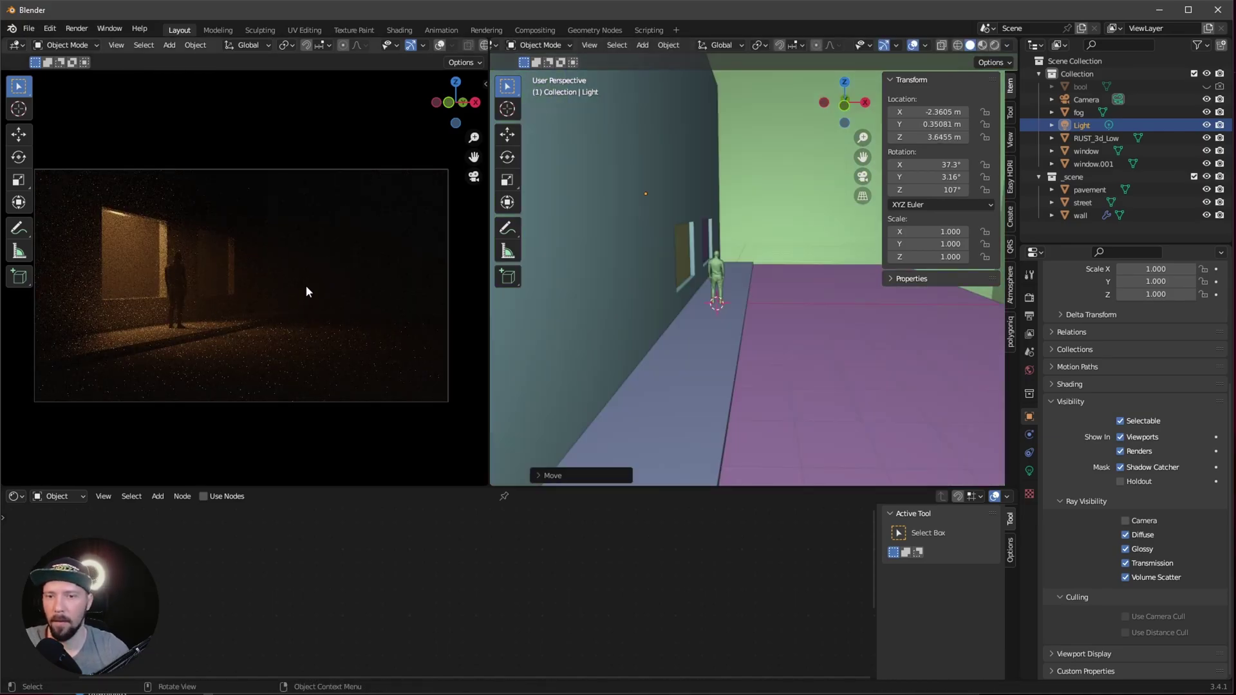
- Set the world background color to black
left_click(1029, 371)
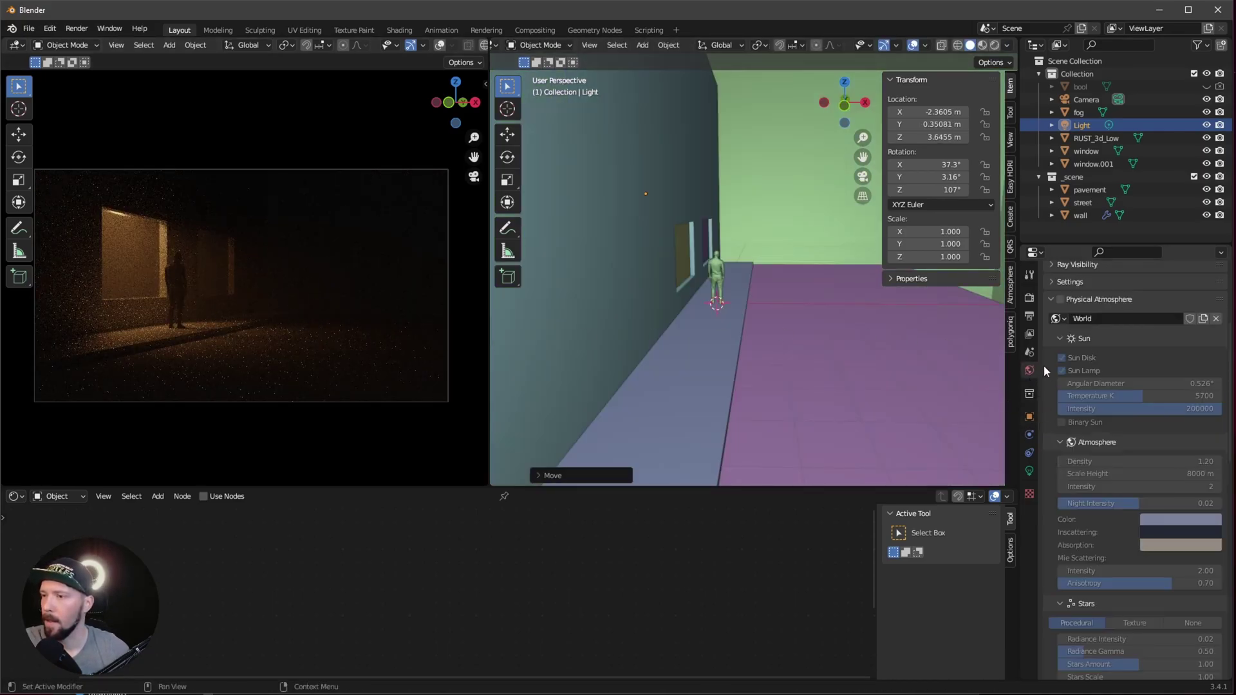
scroll(1076, 384, "up", 6)
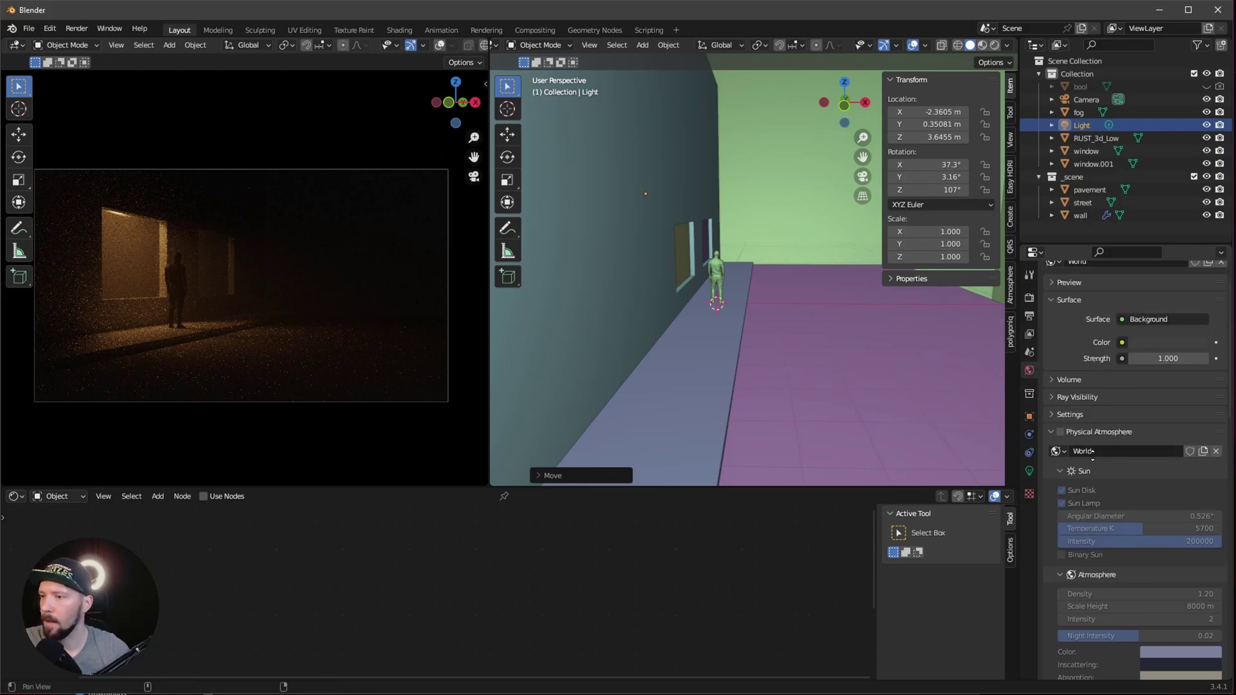
left_click(1154, 376)
left_click_drag(1199, 265, 1198, 287)
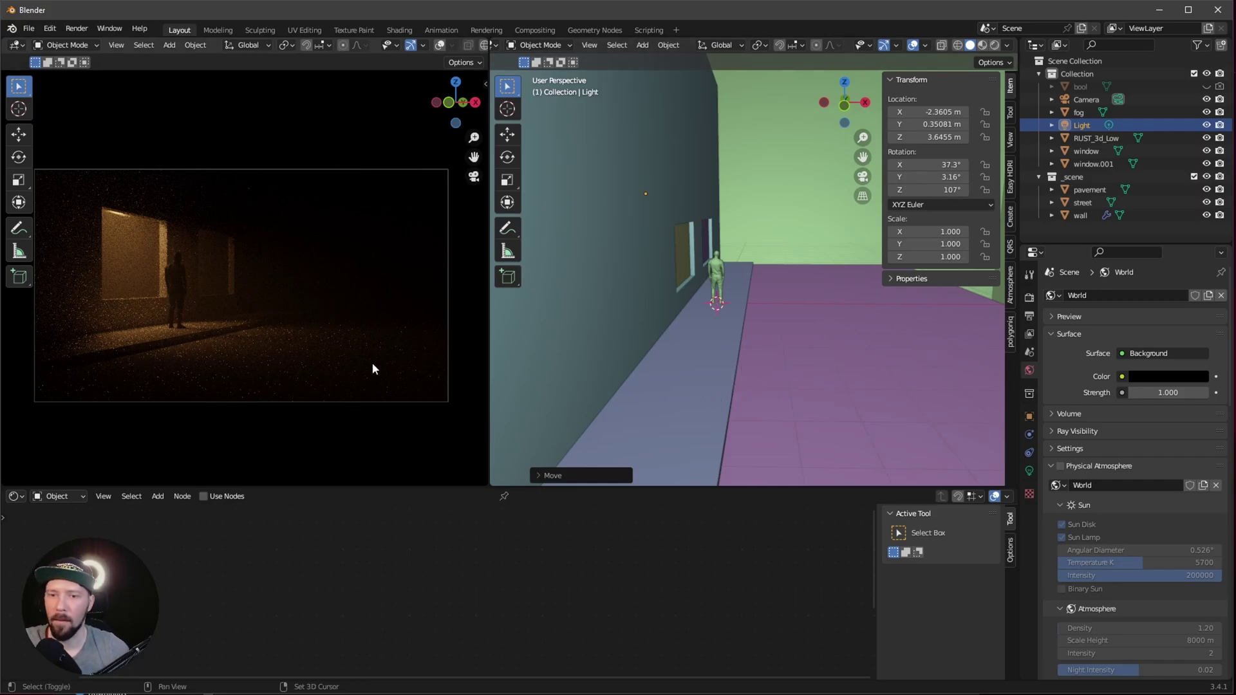
- Add a Sun light at the world origin and tint its color pale blue-violet
key("shift+a")
mouse_move(341, 520)
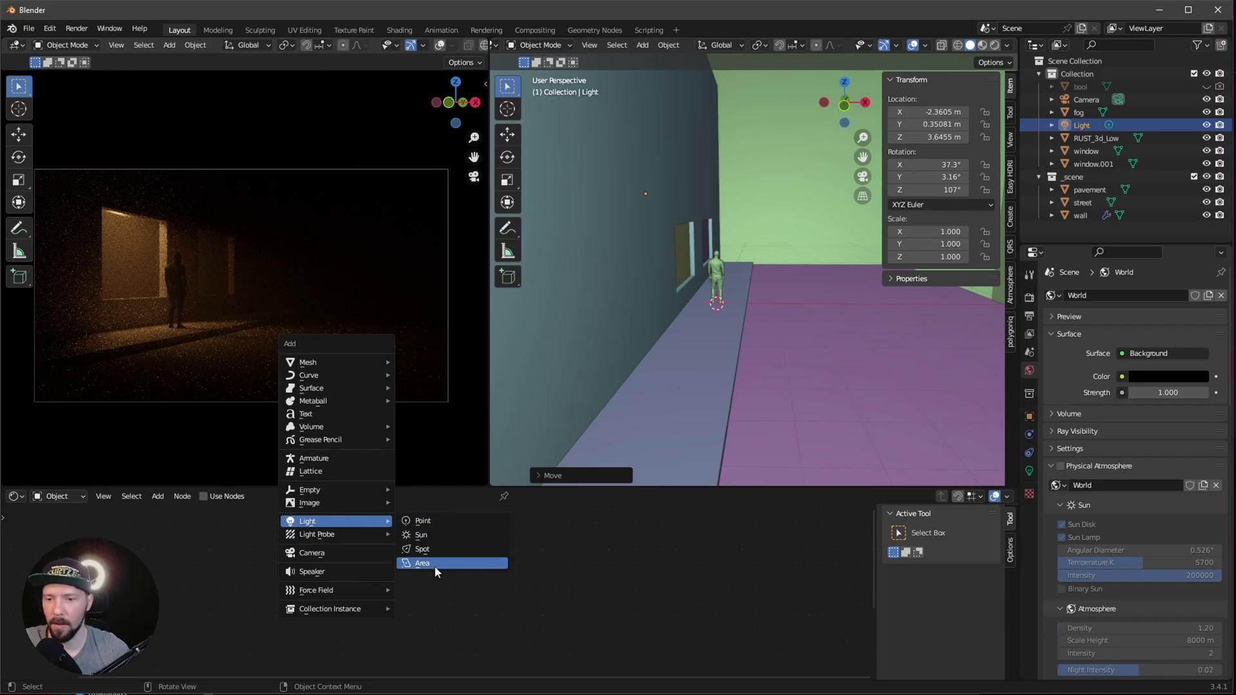
left_click(439, 536)
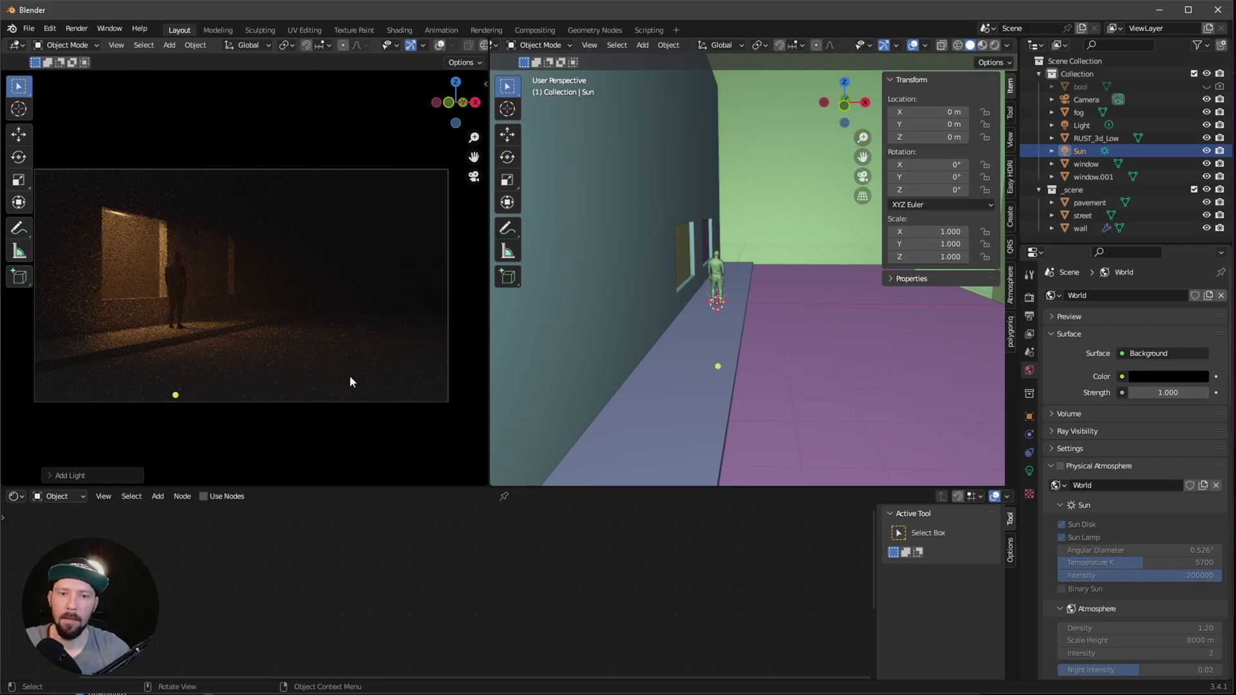
left_click(1029, 471)
left_click(1150, 370)
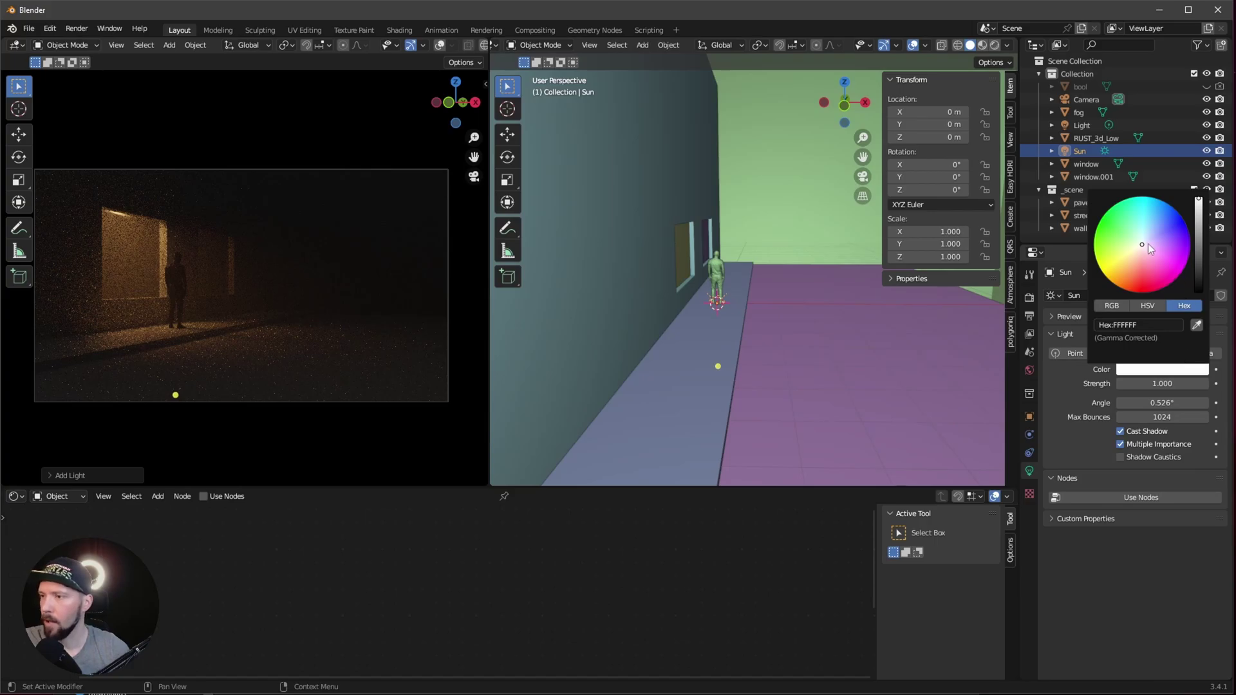
left_click_drag(1145, 245, 1156, 234)
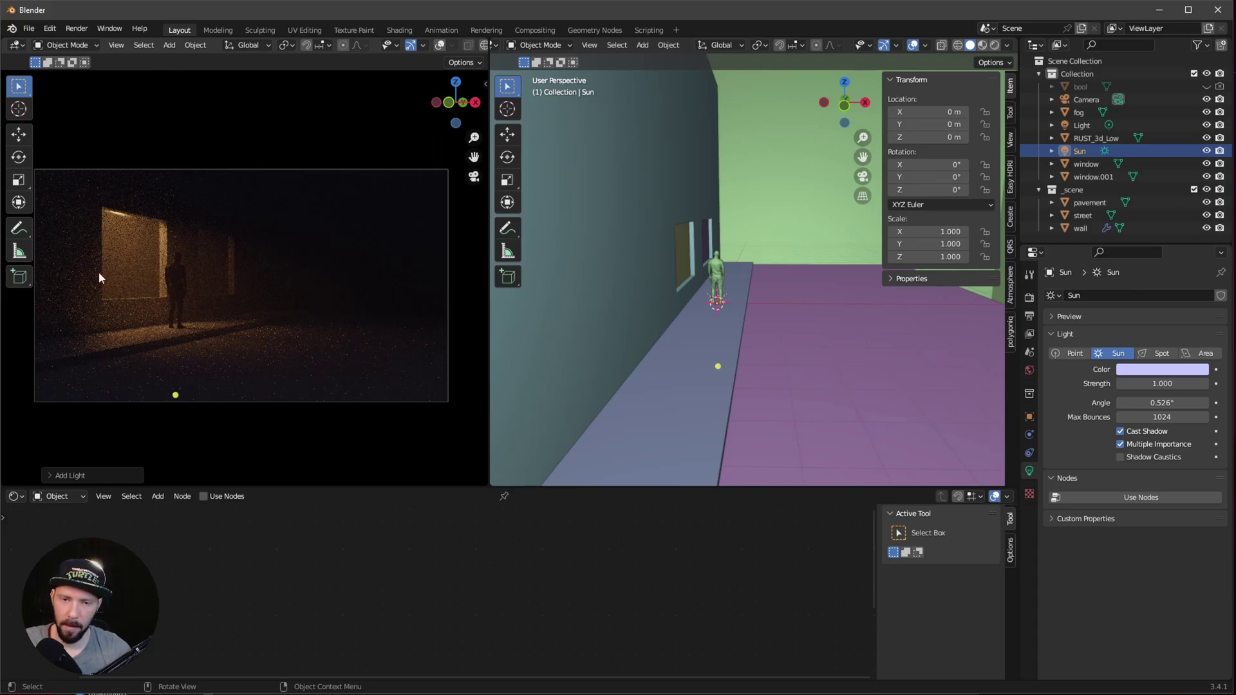
- Tint the Volume Scatter color of the fog cube's M_Fog material a muted blue-gray
left_click(179, 396)
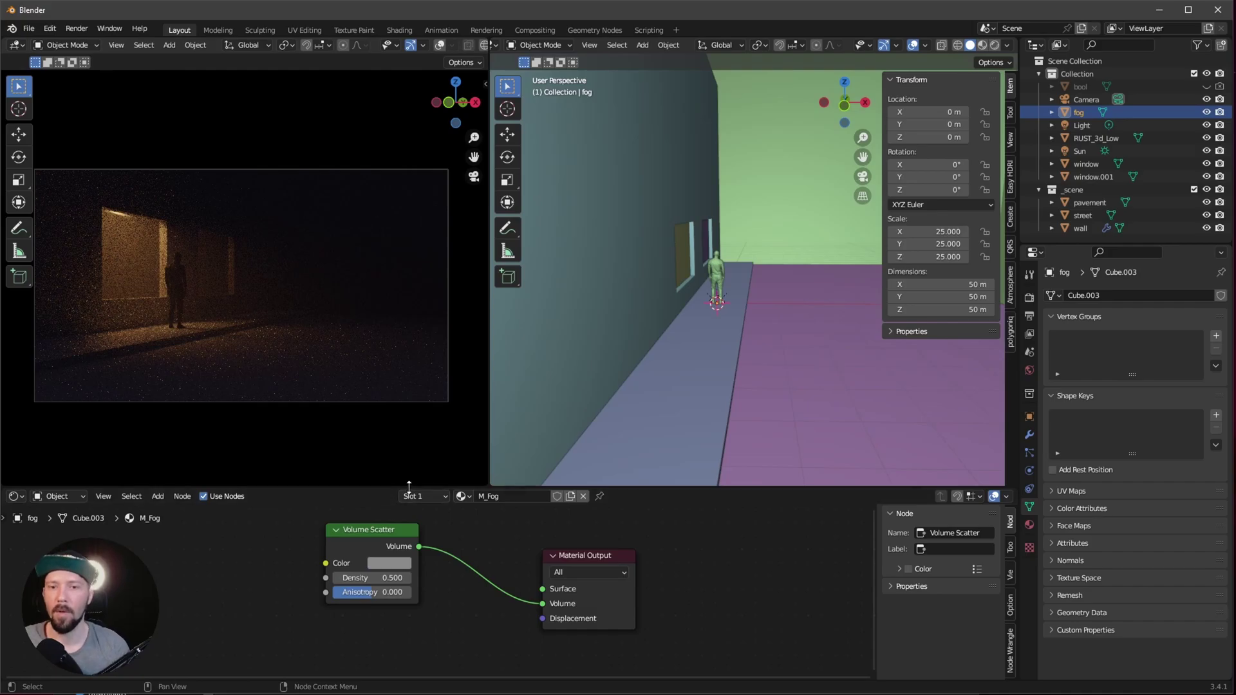
left_click(387, 562)
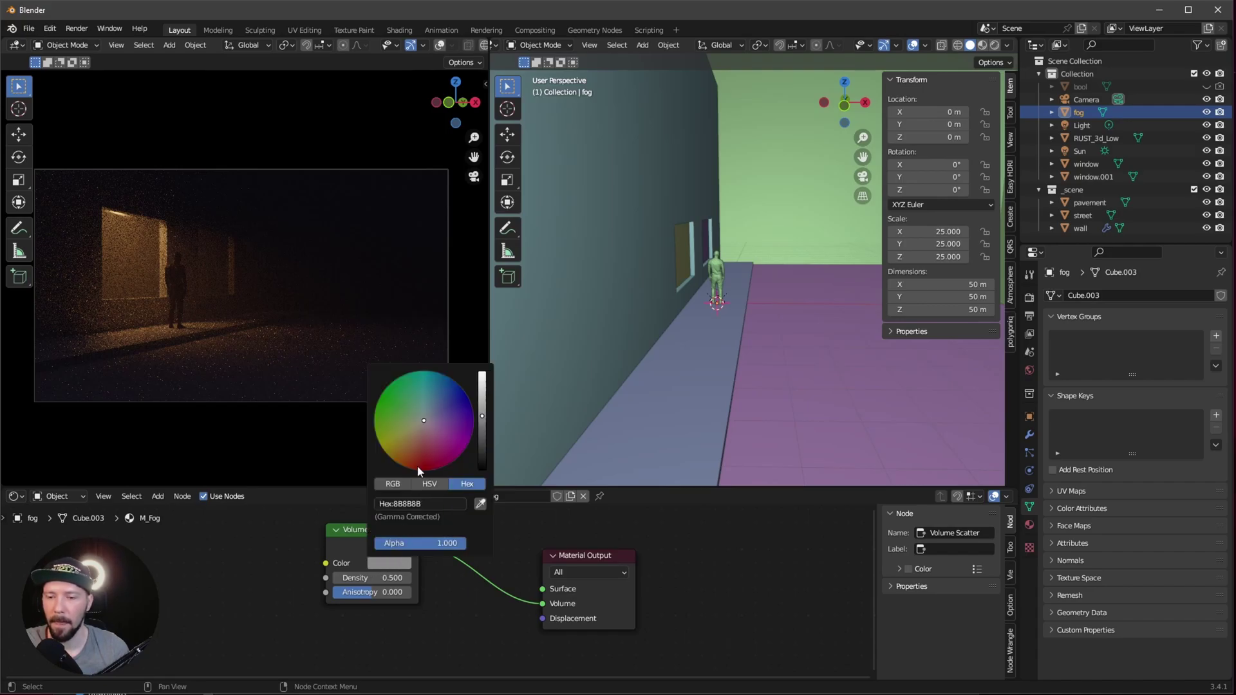
left_click(430, 413)
left_click(432, 414)
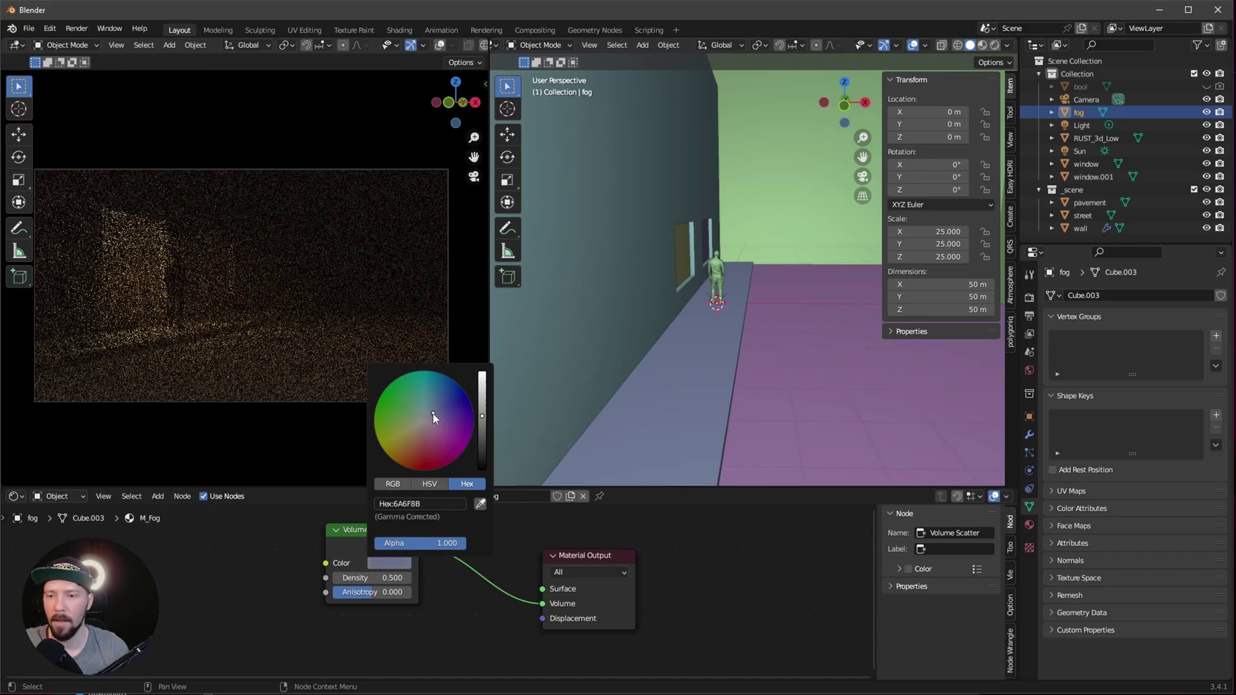
left_click(430, 413)
left_click(430, 412)
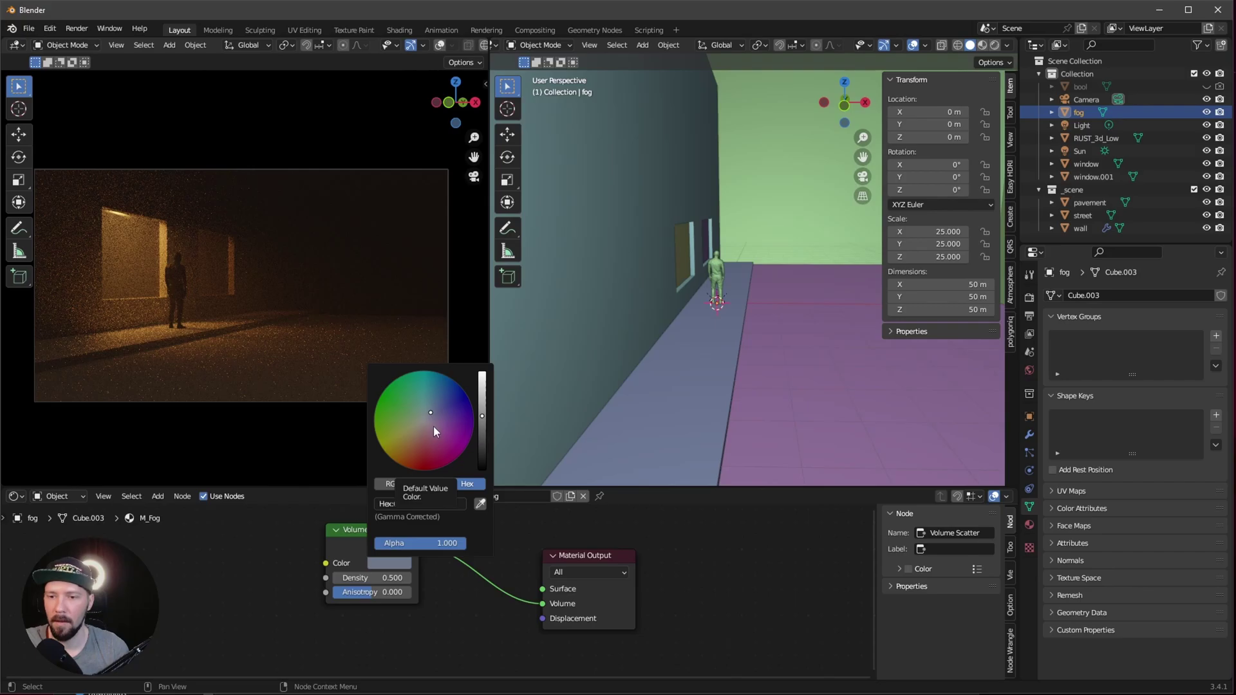
- Try purple 89648B, teal, olive and brownish tints for the fog's Volume Scatter color
left_click(436, 427)
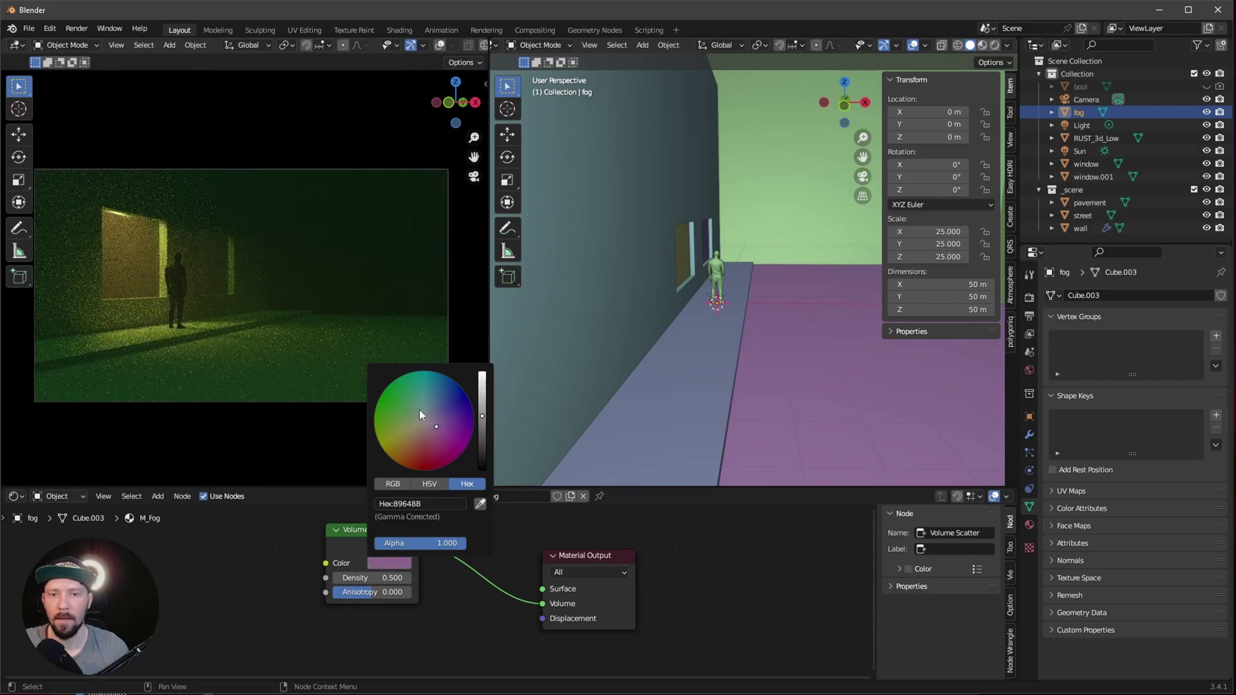
left_click(423, 407)
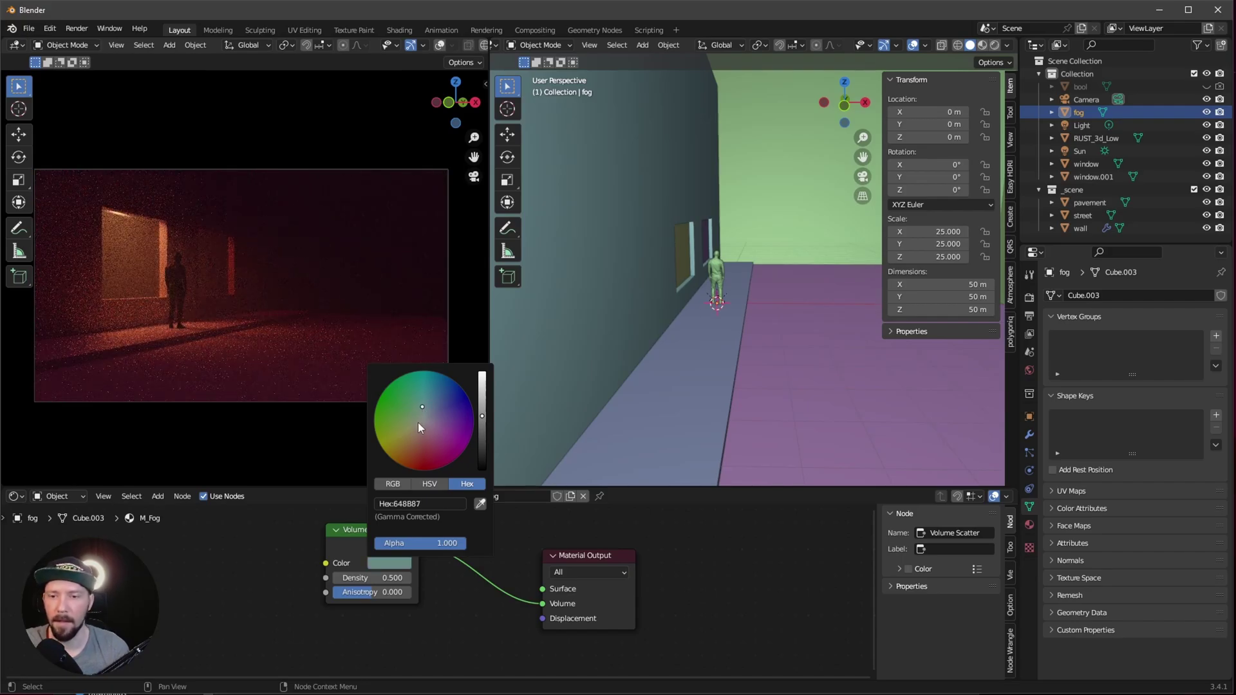
left_click(413, 424)
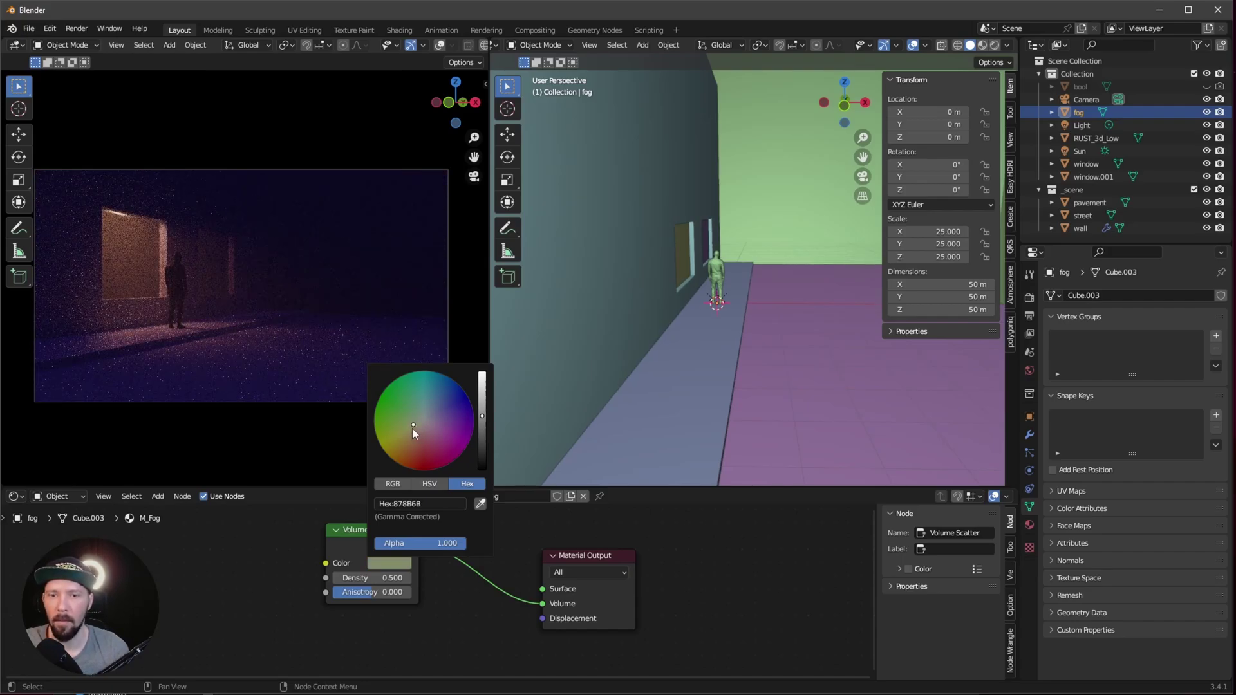
left_click(419, 430)
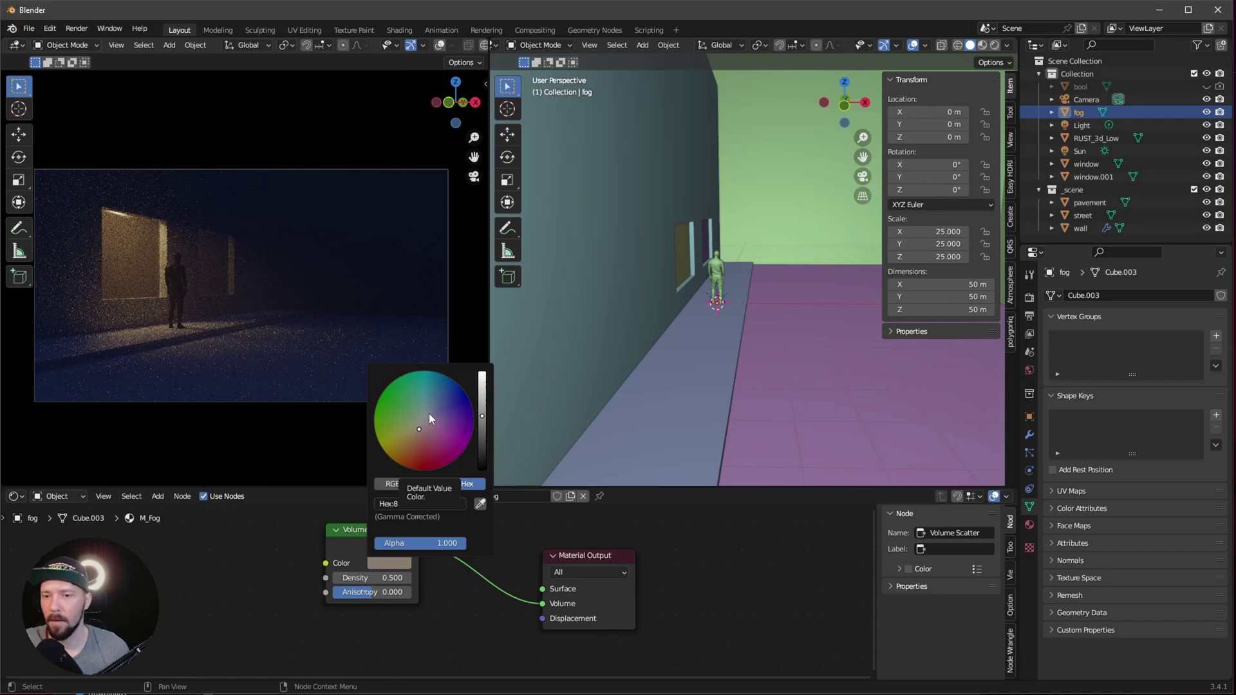
- Return the fog's Volume Scatter color to a muted blue-gray with a slight violet tint
left_click(430, 412)
left_click_drag(431, 410, 434, 425)
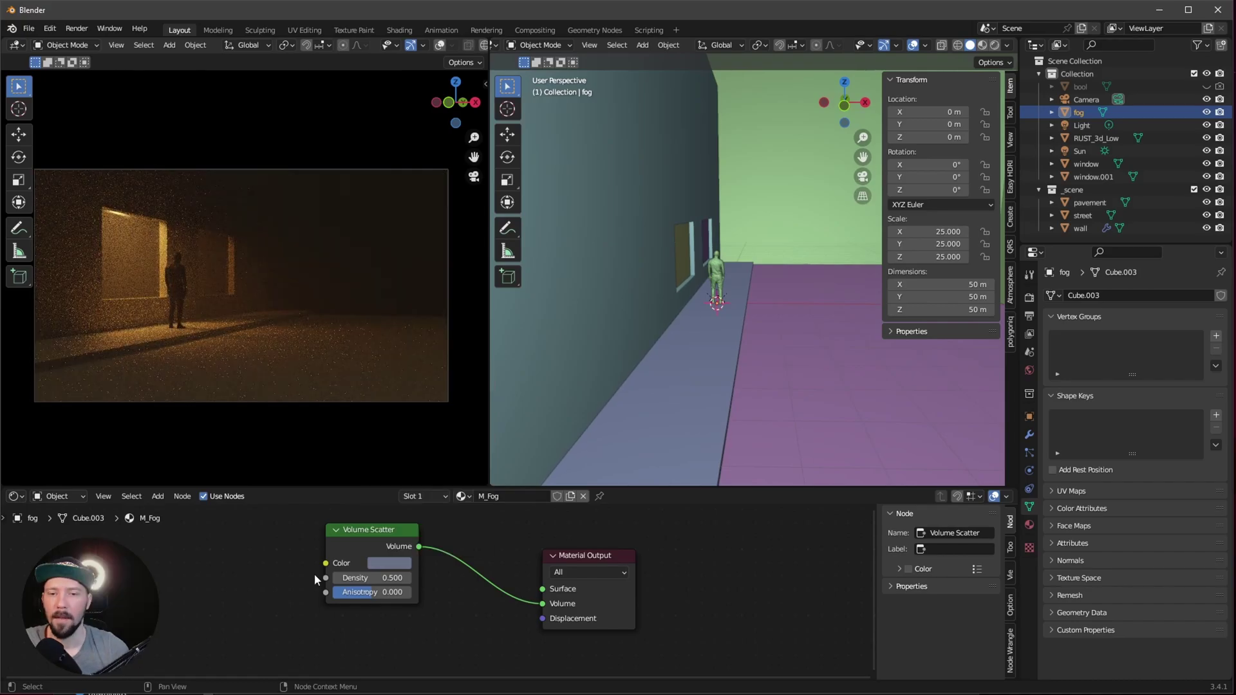